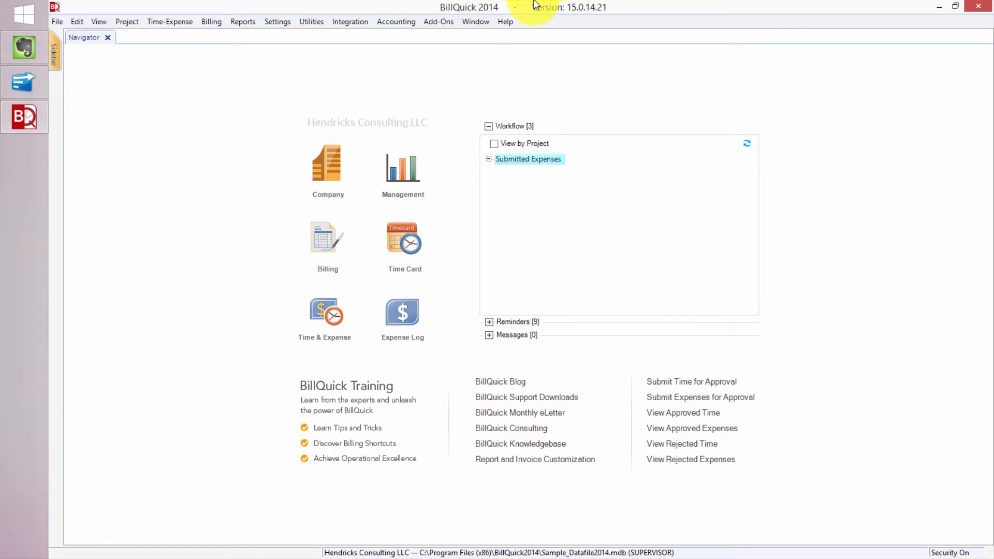
Open the employee list and set the System Administrator employee's security profile to Time and Expense Only.
left_click(390, 20)
left_click(391, 20)
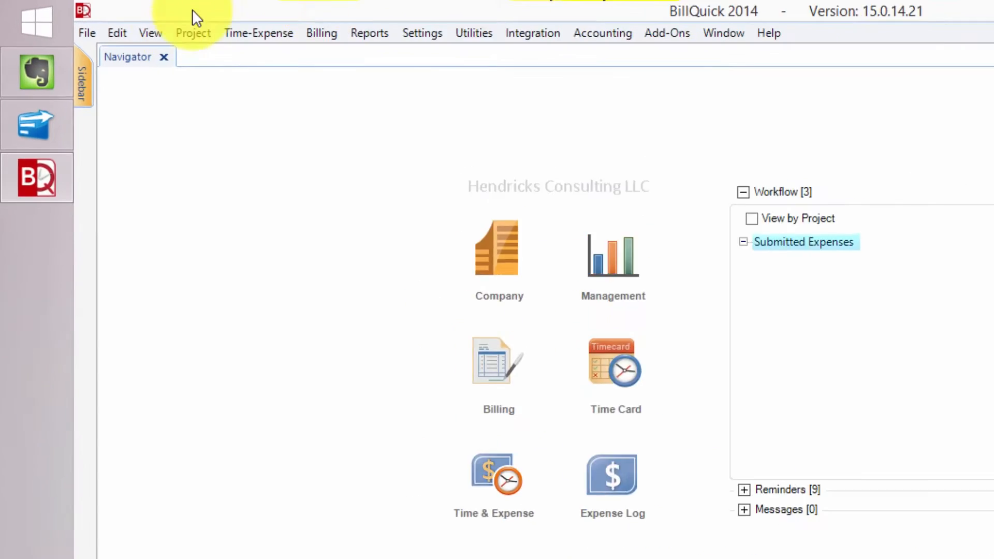
left_click(149, 32)
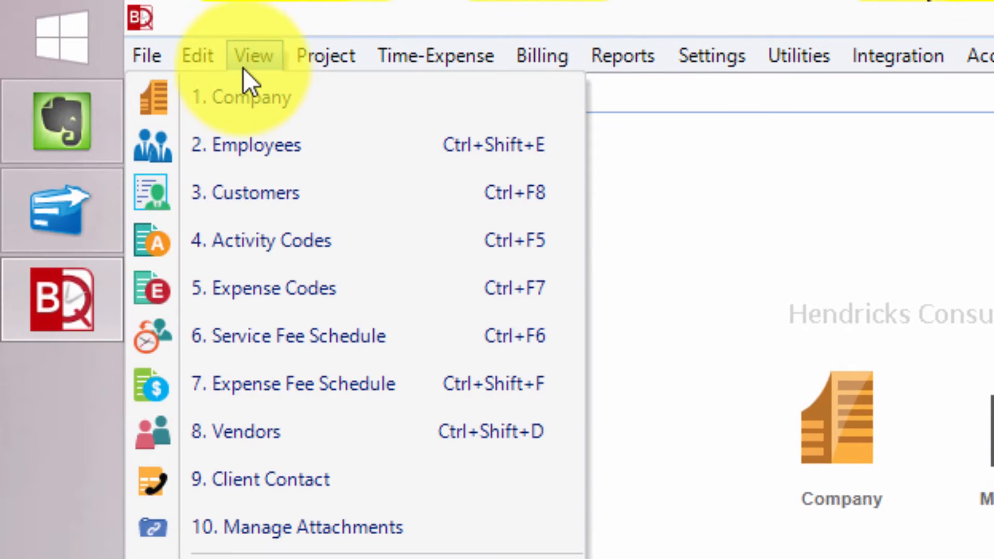
left_click(159, 86)
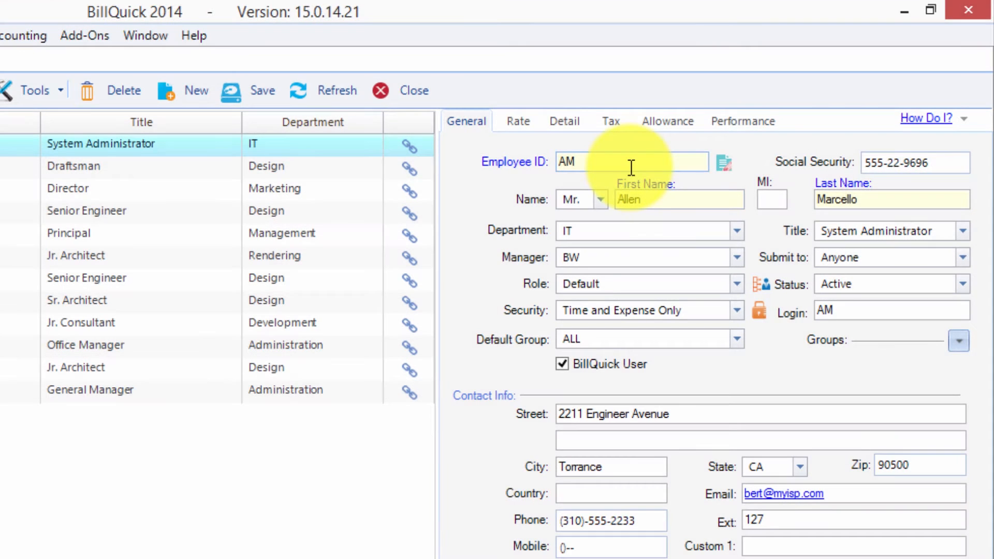
left_click(736, 310)
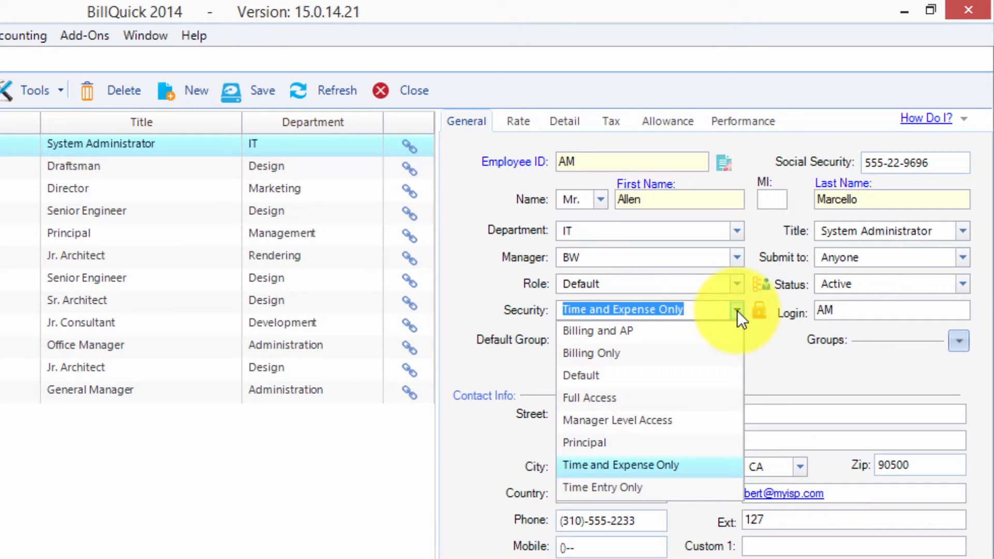
left_click(605, 466)
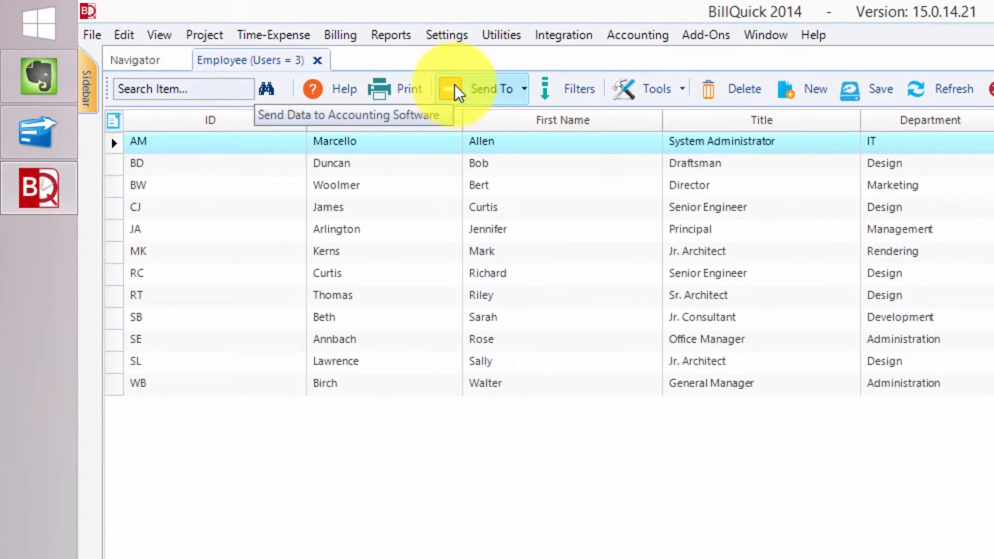
Enable "Hide Features That I Do Not Have Access To" in the User Preferences options, then save and close the preferences.
left_click(452, 36)
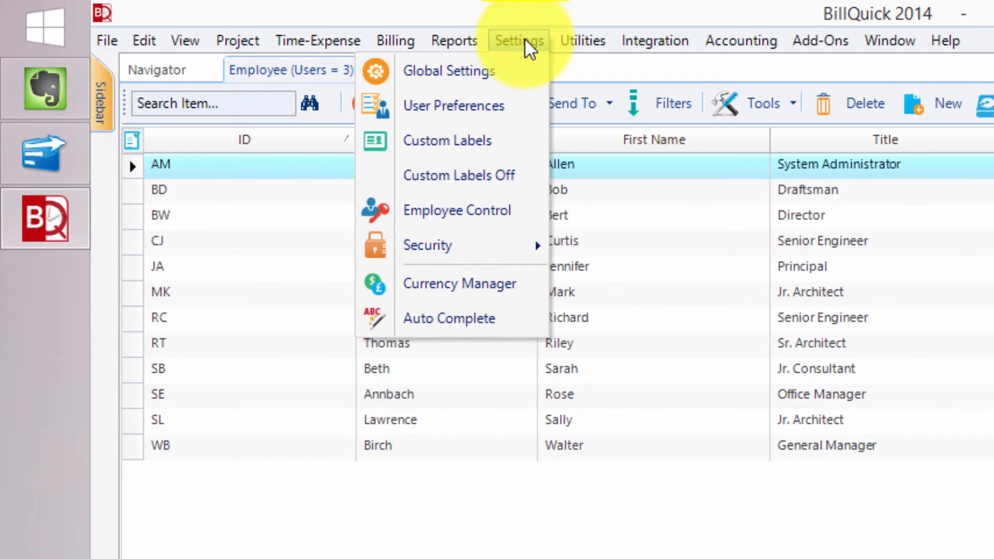
left_click(476, 107)
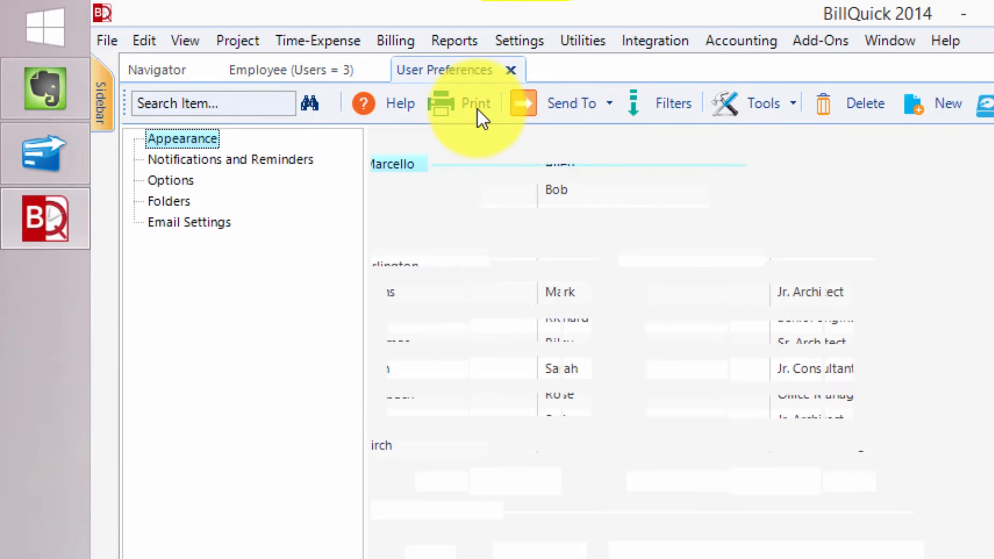
left_click(188, 177)
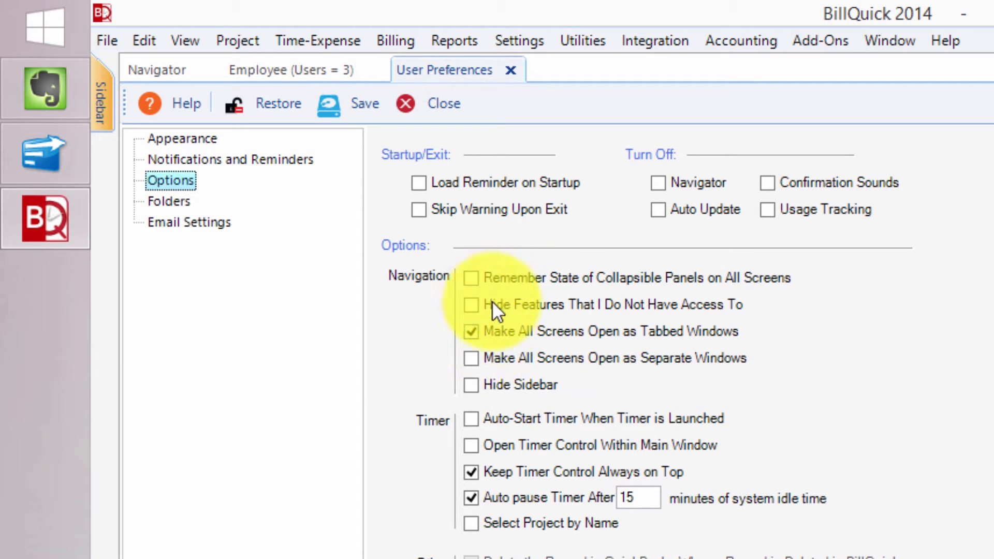
left_click(471, 304)
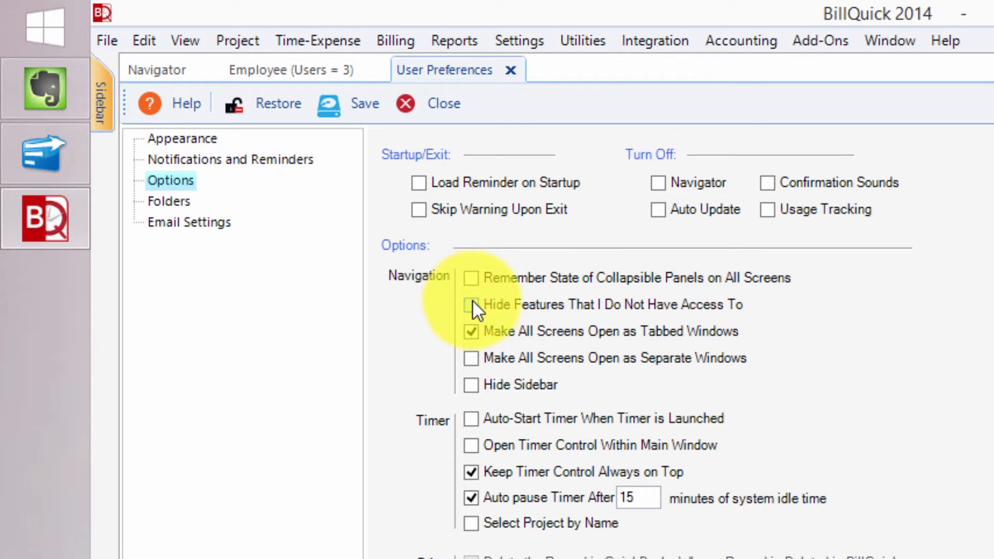
left_click(339, 111)
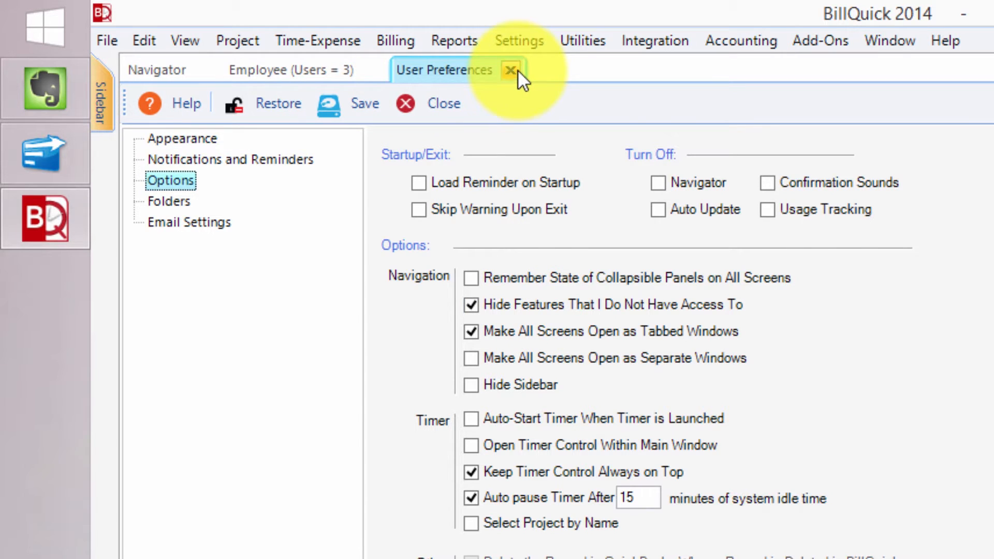
left_click(517, 71)
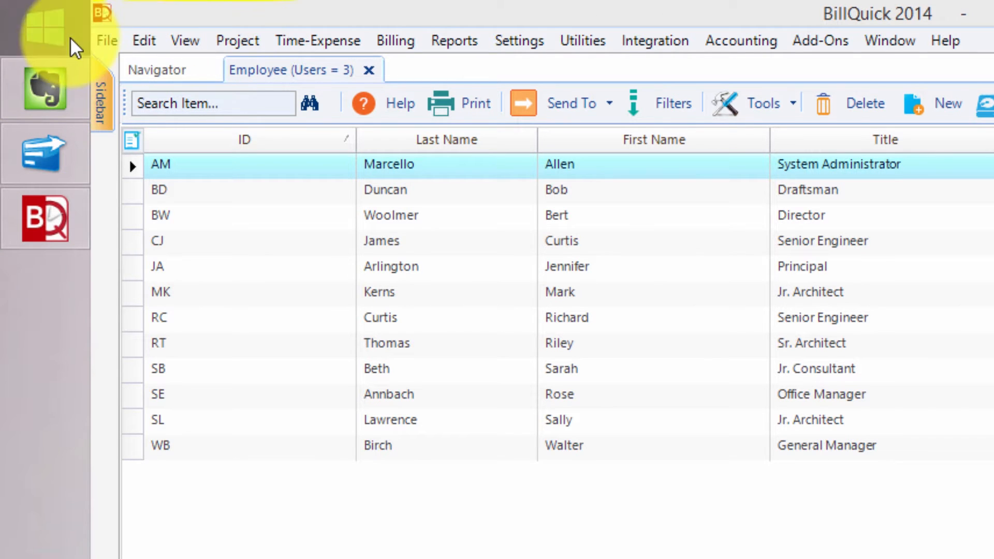
Switch the login from the supervisor to the System Administrator employee and check which Accounting commands are available.
left_click(108, 40)
left_click(207, 283)
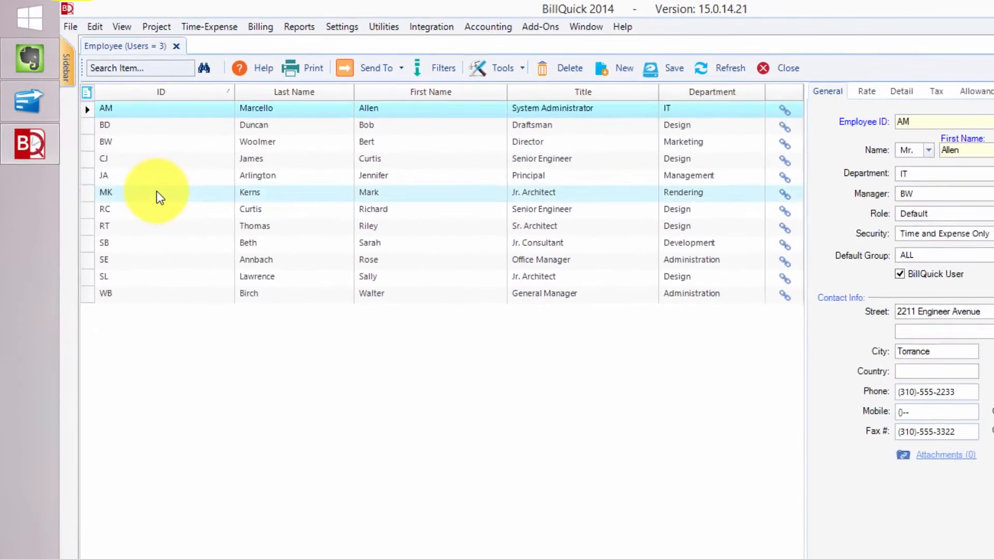
left_click_drag(499, 270, 439, 270)
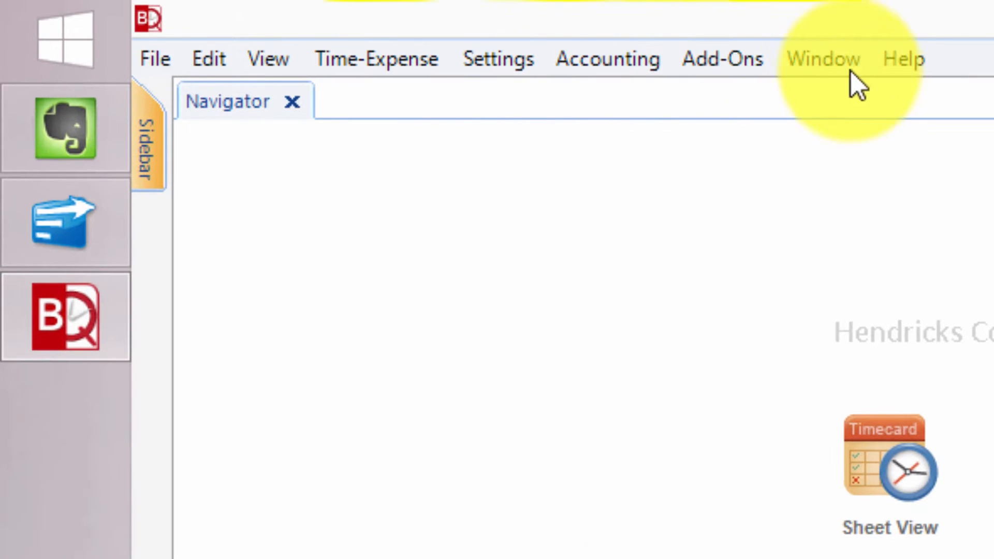
left_click(604, 63)
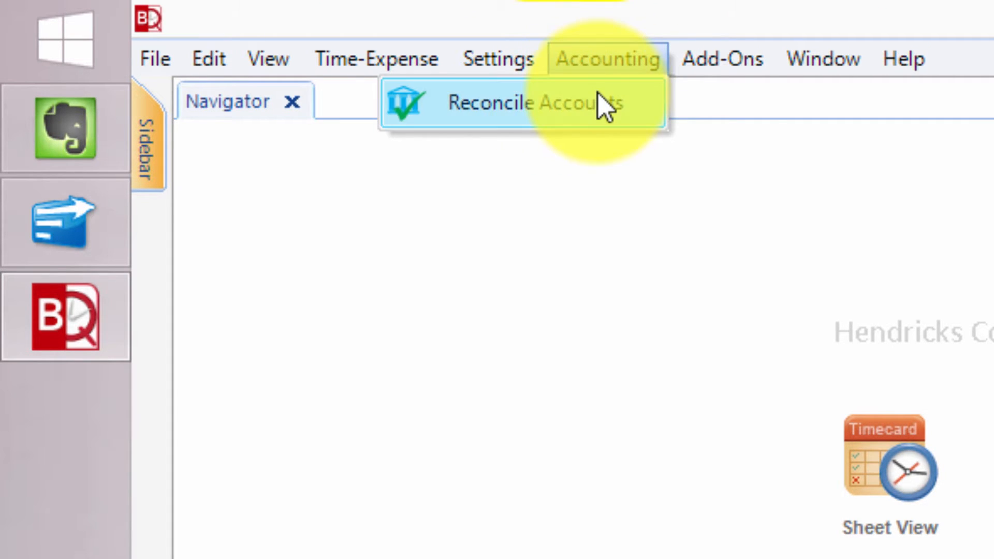
mouse_move(683, 56)
left_click(615, 55)
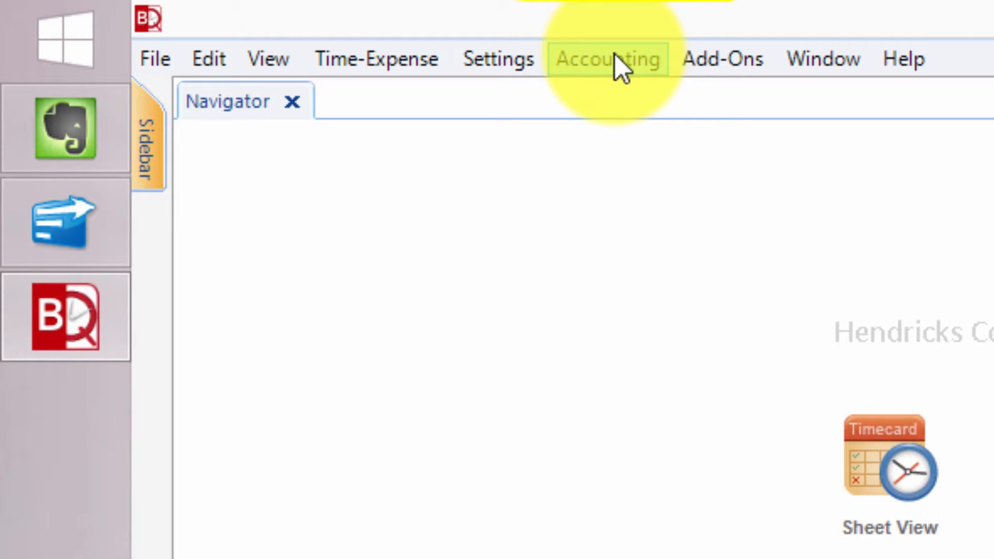
Turn off "Hide Features That I Do Not Have Access To" in this employee's User Preferences, then save and close them.
left_click(497, 58)
left_click(455, 104)
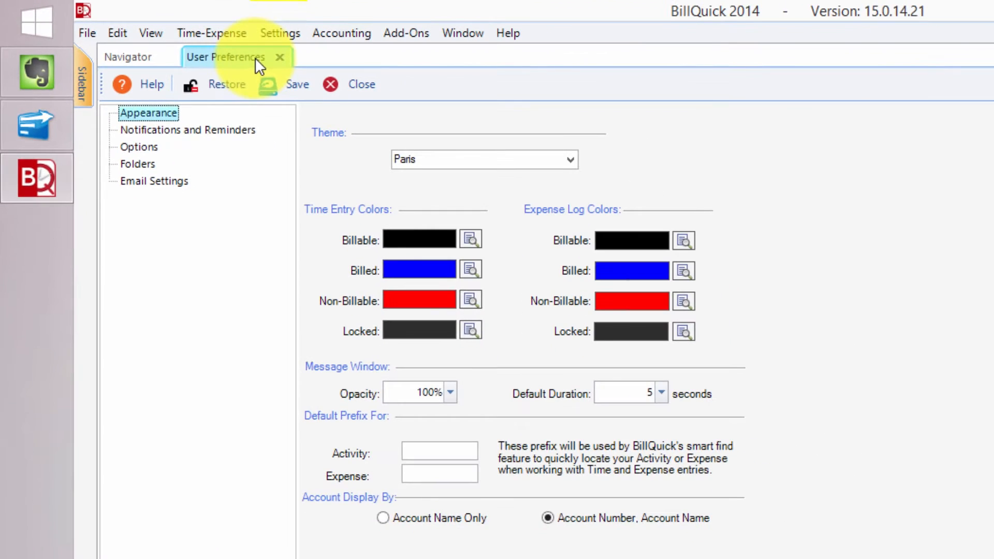
left_click(143, 147)
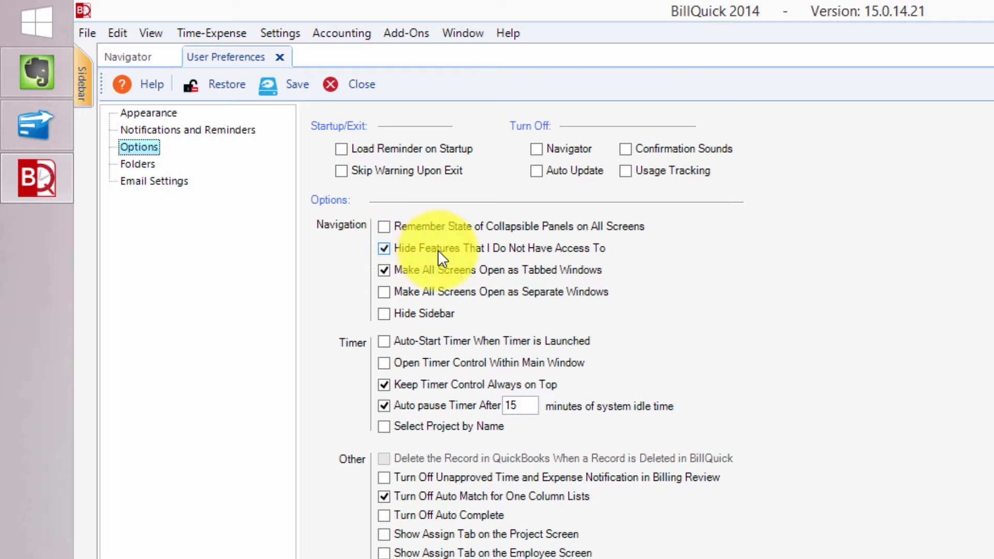
left_click(383, 247)
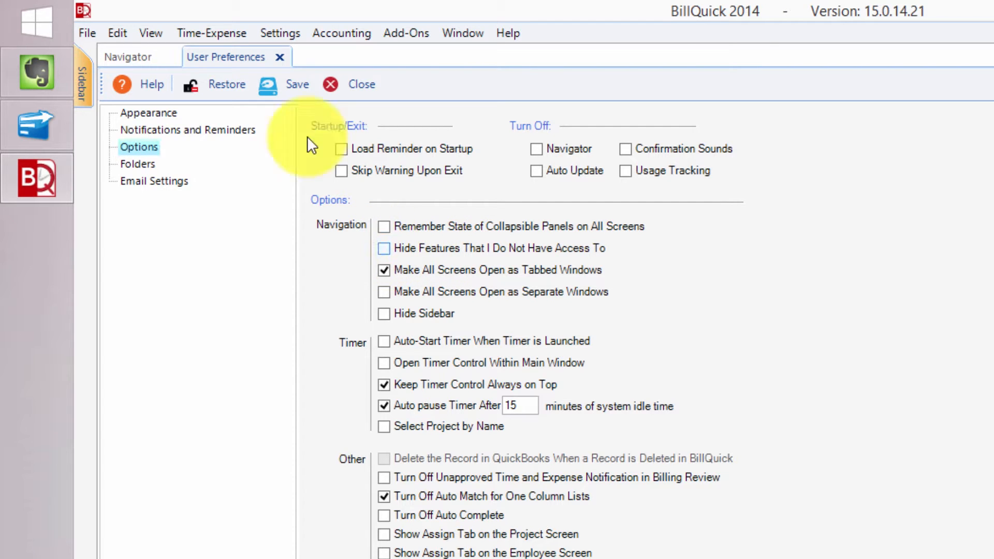
left_click(288, 84)
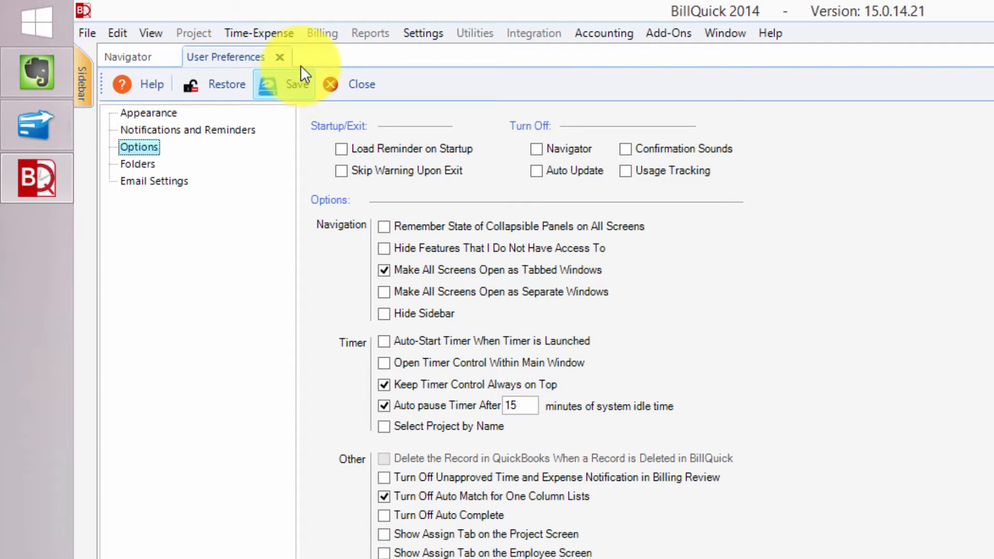
left_click(344, 86)
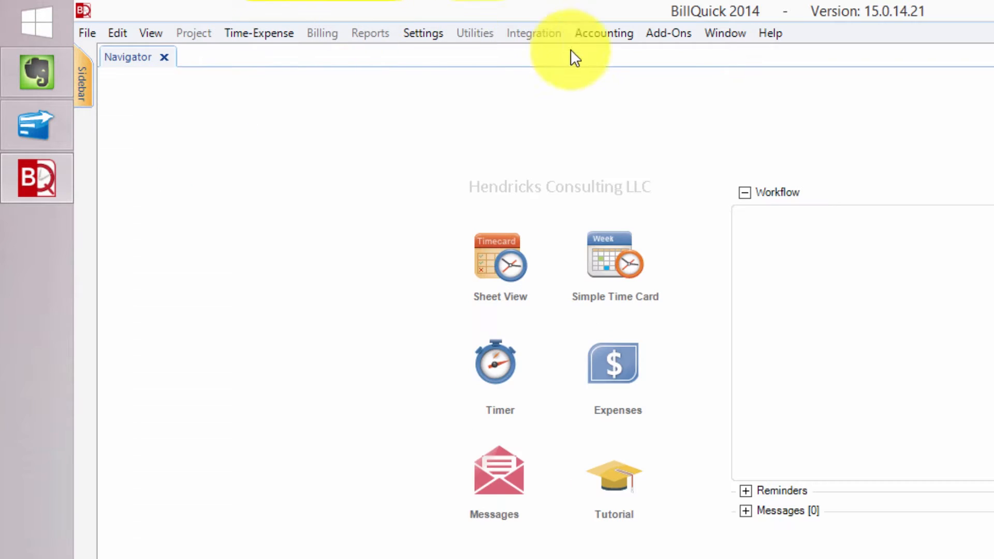
Examine which Accounting commands the restricted employee can use with feature hiding turned off.
left_click(620, 32)
left_click(619, 33)
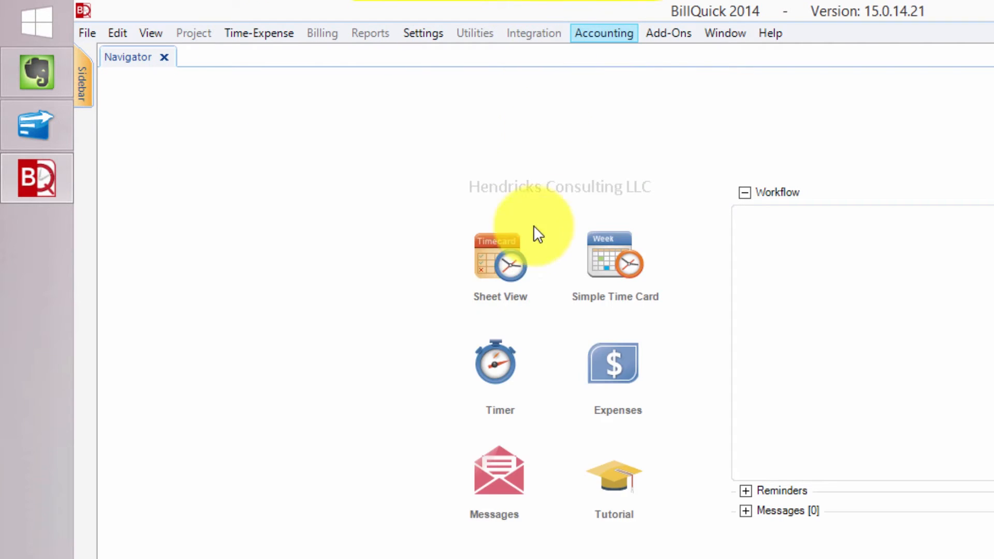
left_click(667, 32)
mouse_move(604, 34)
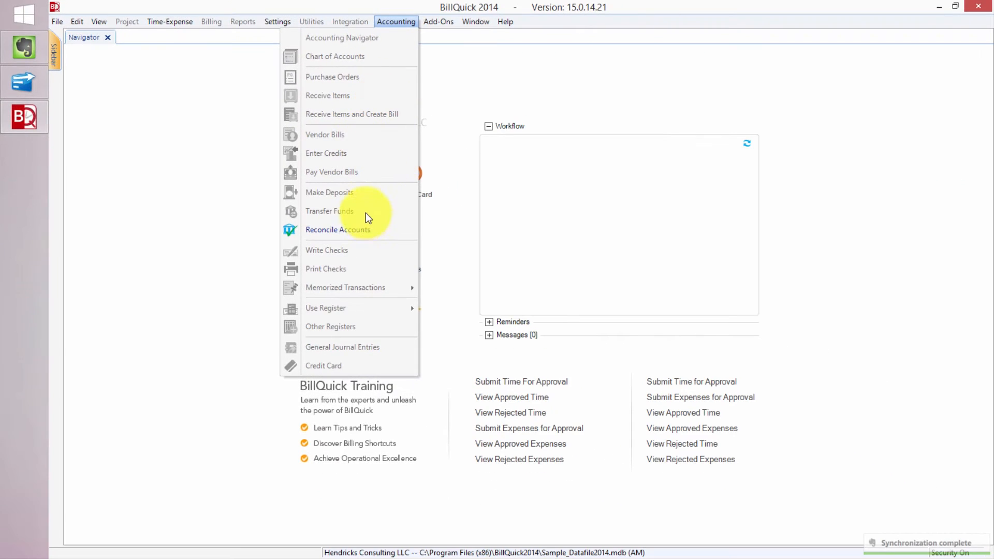
left_click(400, 23)
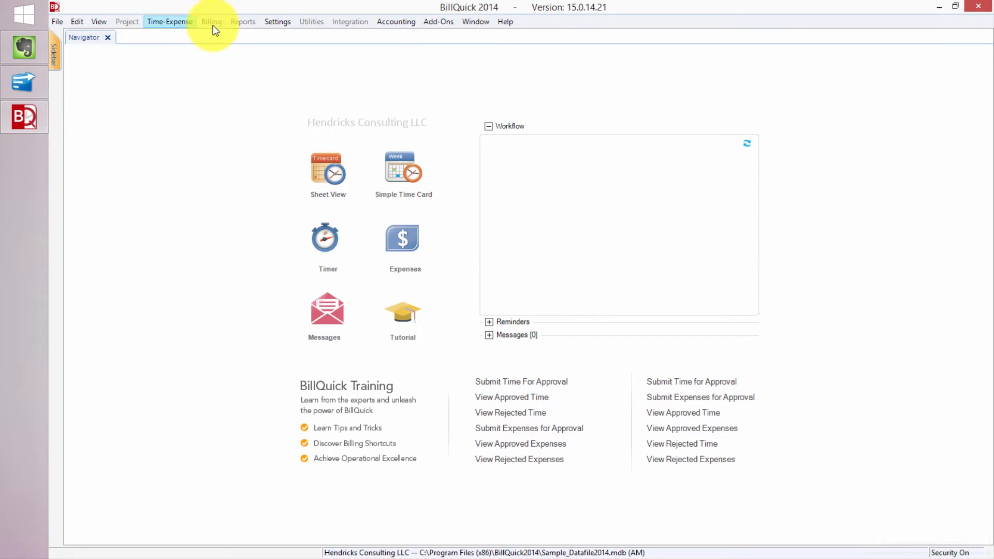
Turn "Hide Features That I Do Not Have Access To" back on in User Preferences, then save and close them.
left_click(271, 23)
left_click(244, 56)
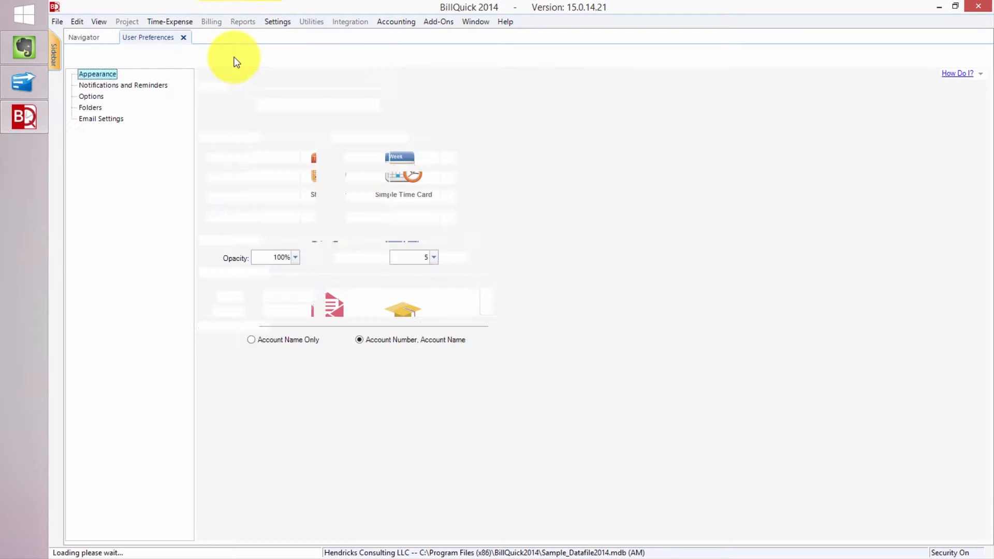
left_click(93, 97)
left_click(271, 162)
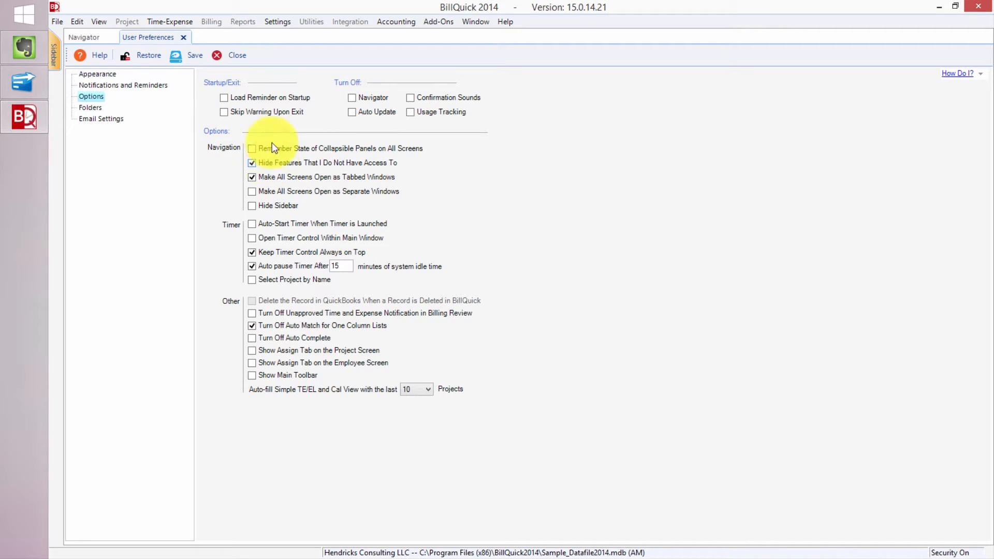
left_click(199, 56)
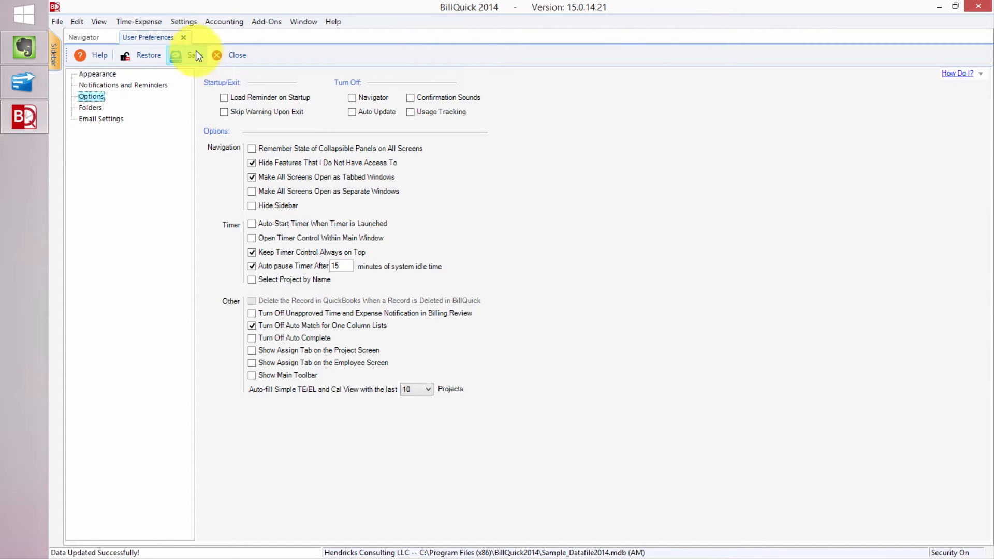
left_click(183, 38)
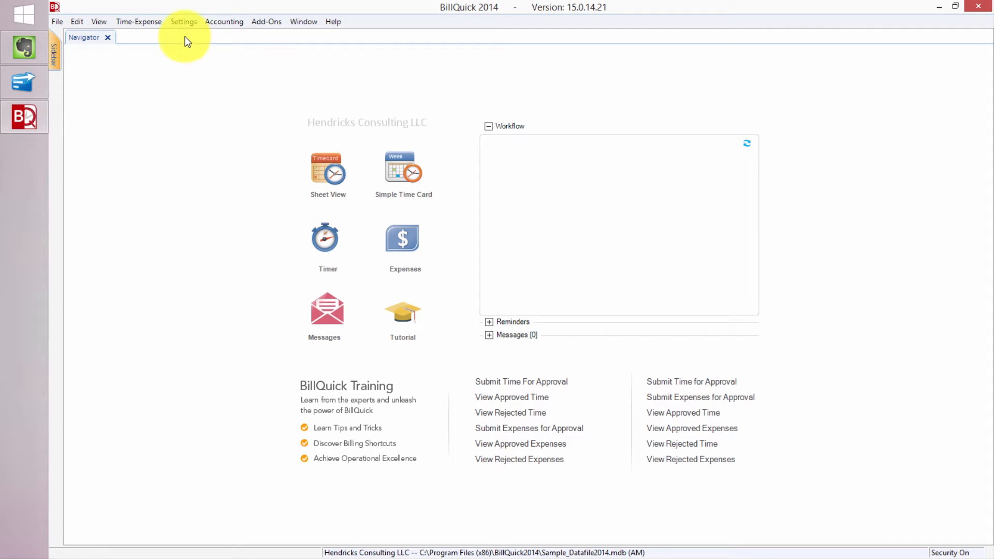
left_click(129, 23)
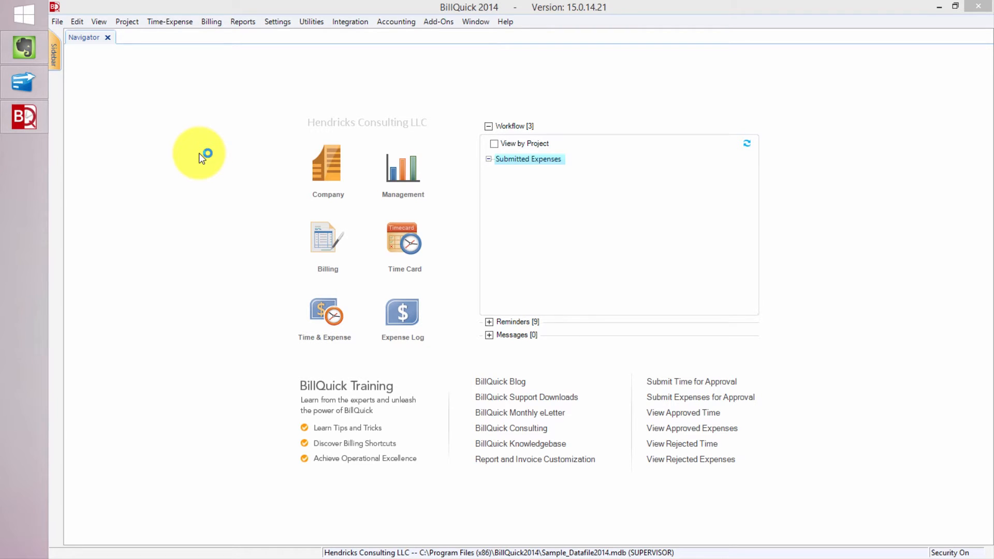
Open the Set Security settings while logged in as the supervisor.
left_click(277, 22)
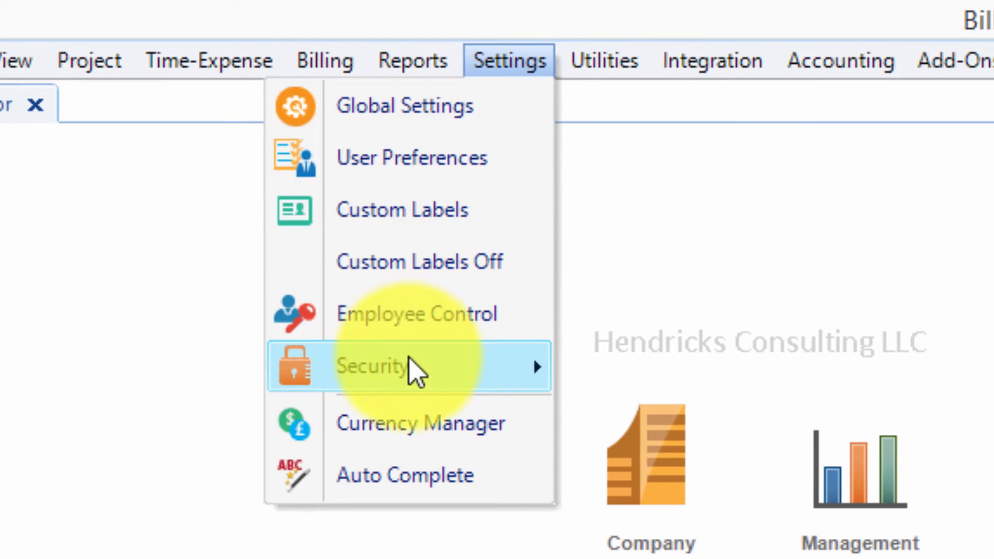
mouse_move(415, 371)
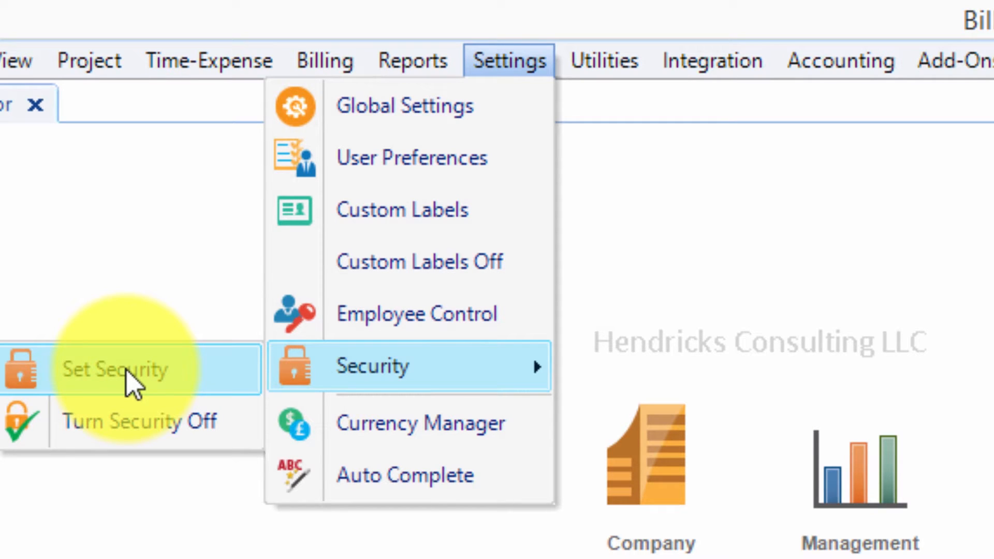
left_click(119, 349)
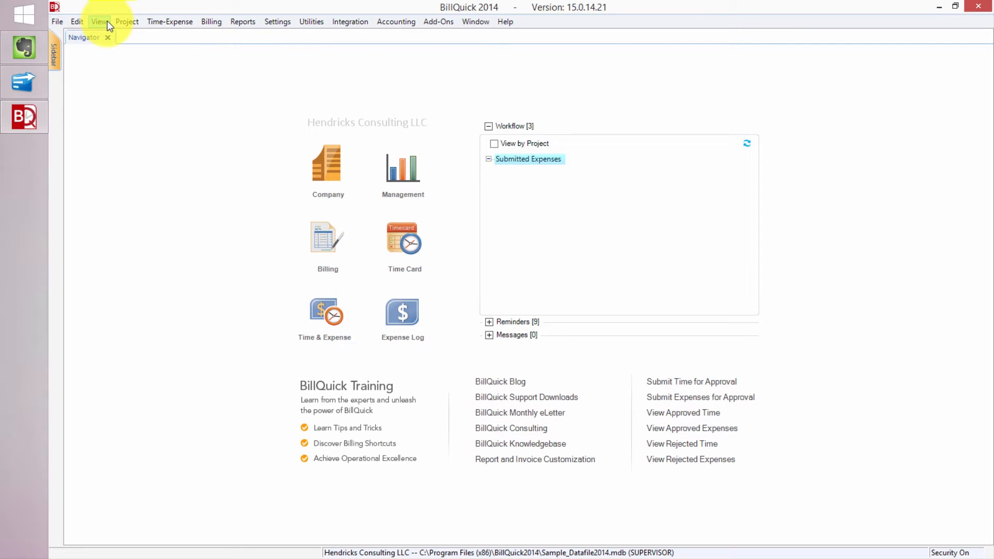
left_click(99, 21)
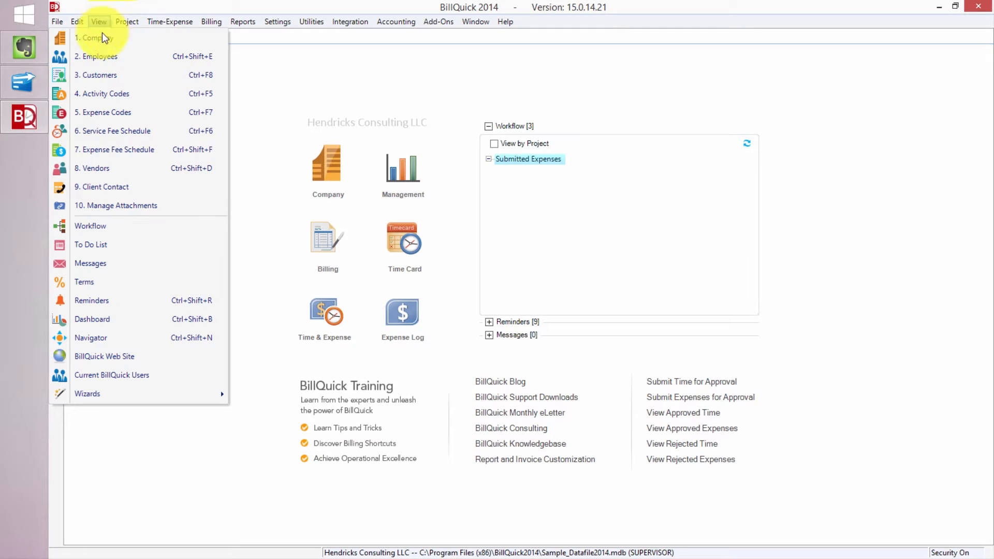
left_click(118, 149)
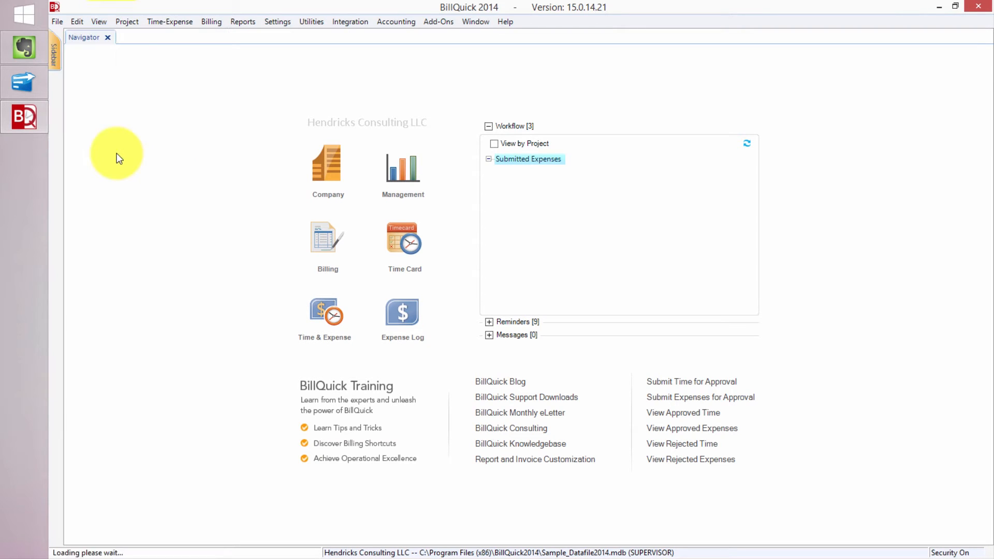
left_click(199, 37)
Open the employee list and view the System Administrator employee's assigned security profile.
left_click(99, 21)
left_click(105, 74)
left_click(163, 38)
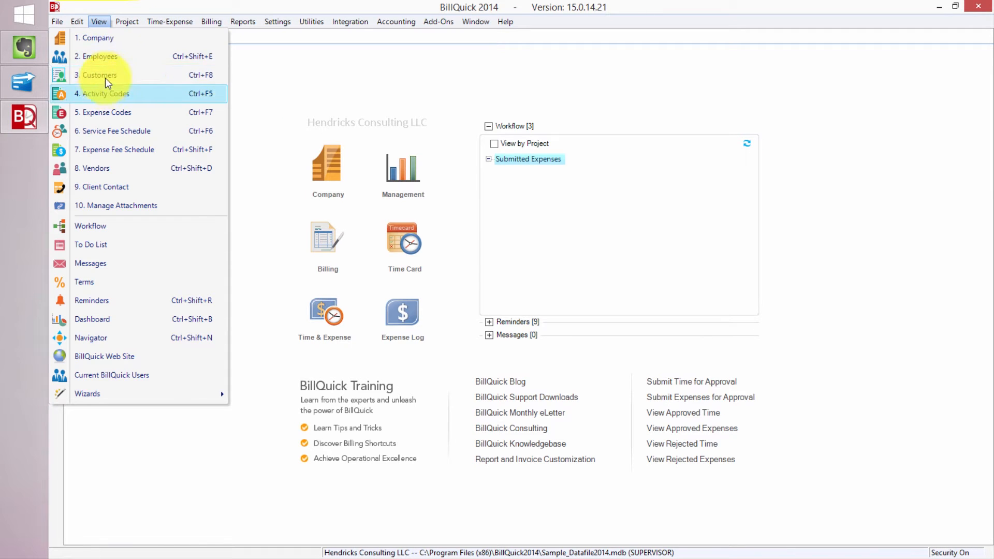
key("ctrl+shift+n")
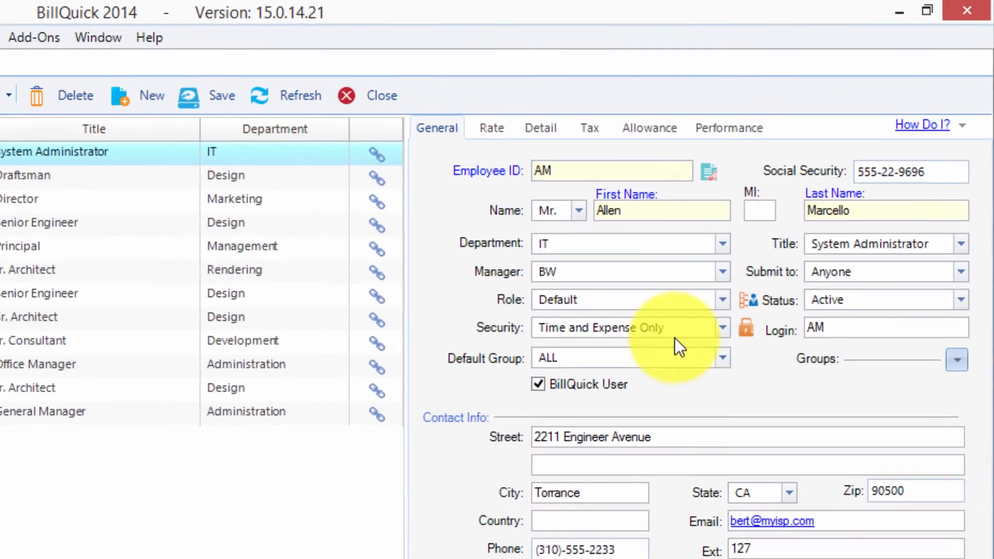
Select the Time and Expense Only security profile for the System Administrator employee, then close the employee list.
left_click(722, 328)
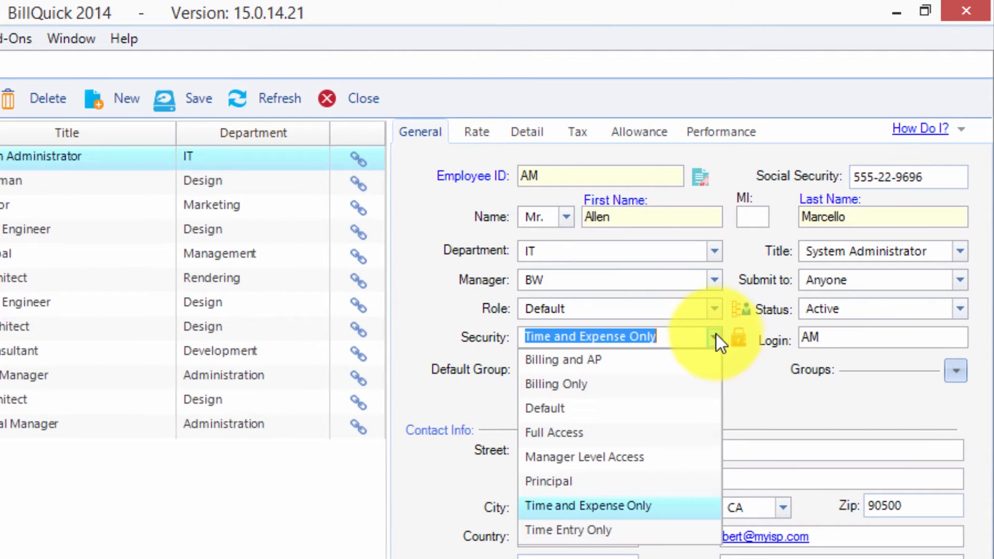
left_click(585, 507)
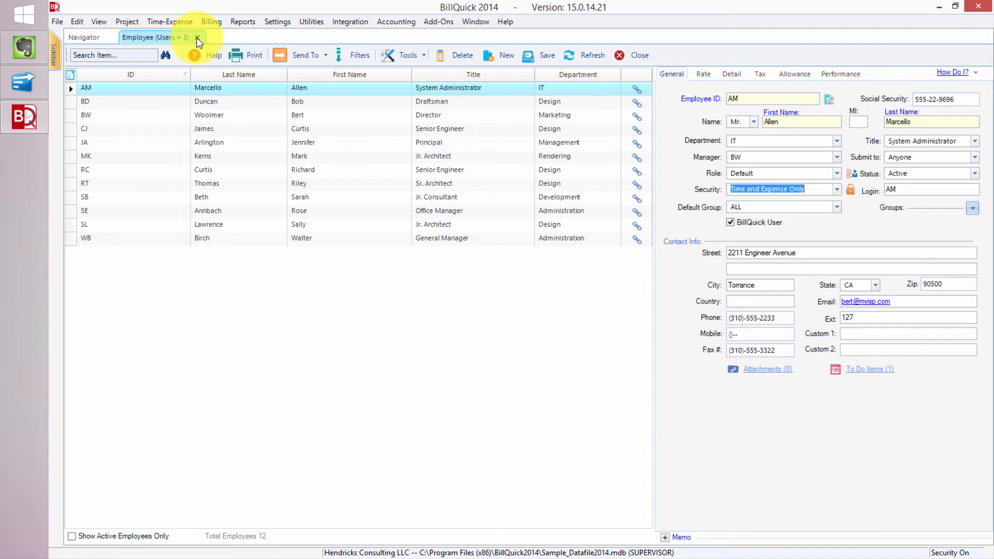
left_click(197, 38)
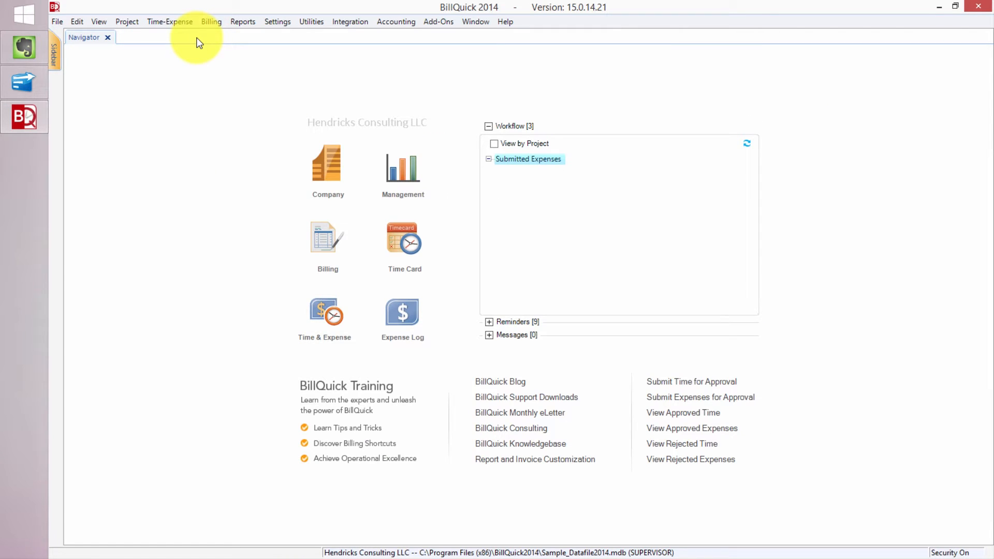
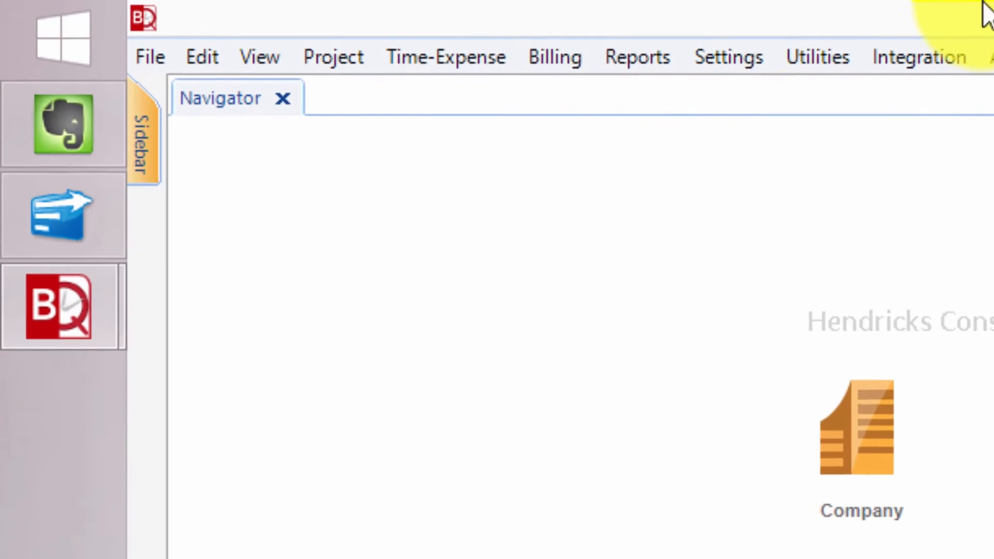
Open time entry in Sheet View and turn on automatic refresh.
left_click(455, 64)
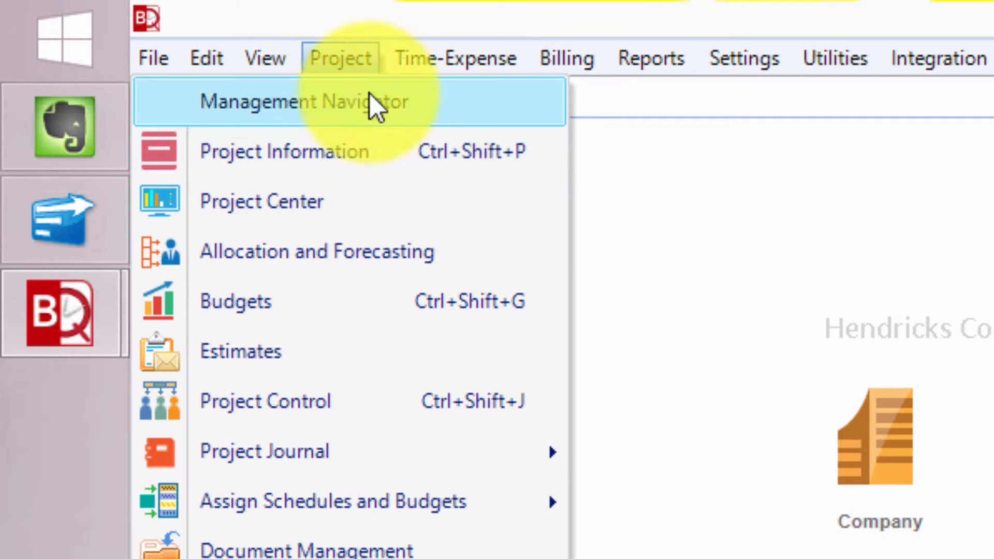
mouse_move(370, 148)
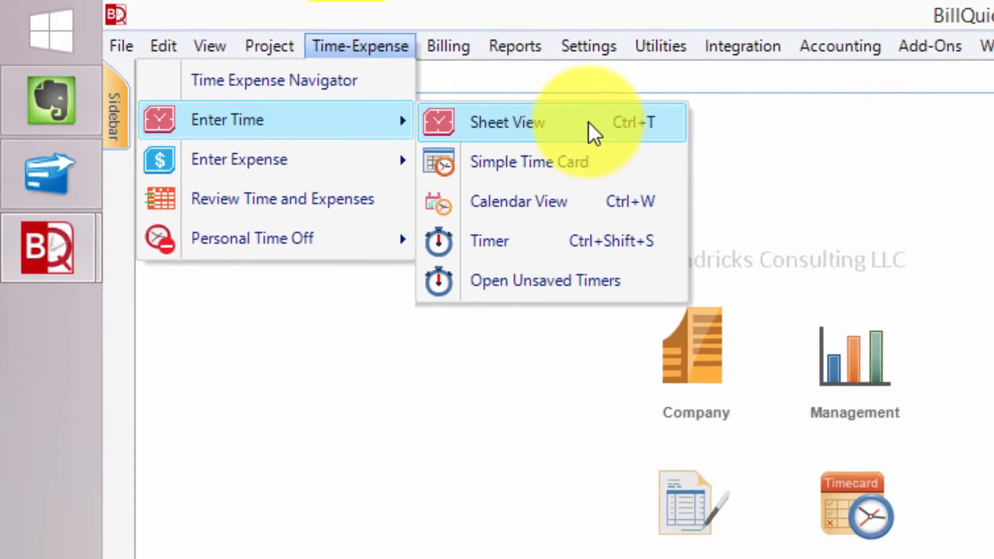
left_click(745, 155)
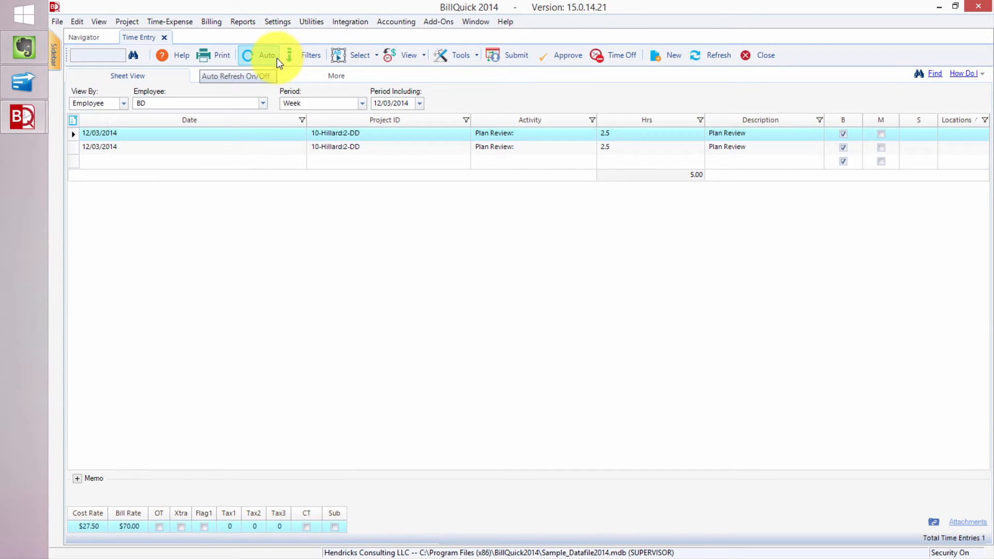
left_click(276, 56)
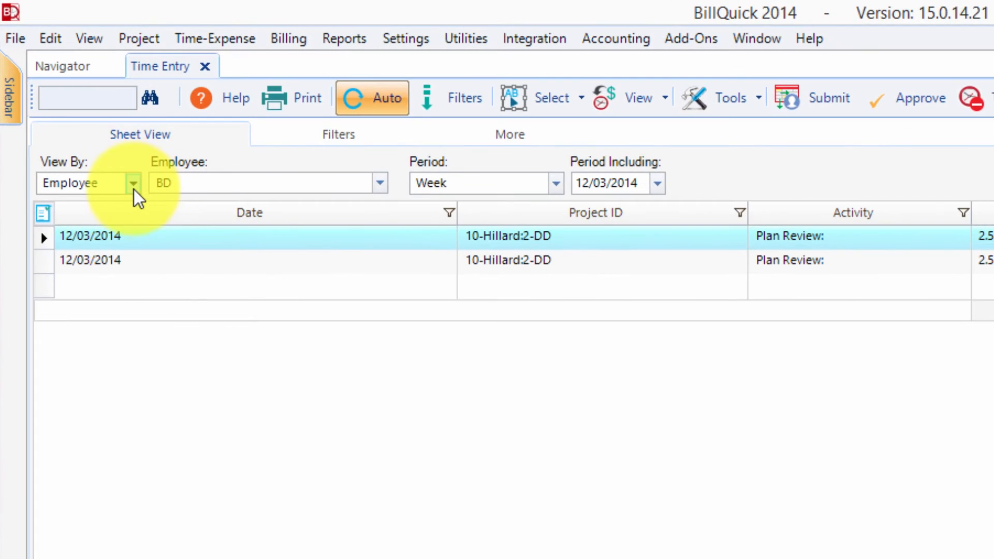
View the time entry sheet by Project, then look over the default and other time entry settings.
left_click(134, 188)
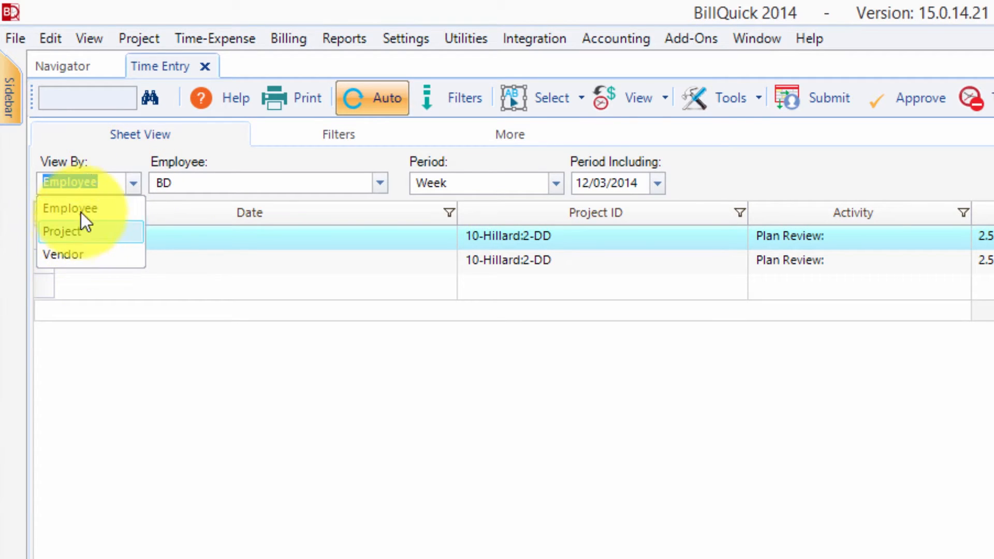
left_click(137, 183)
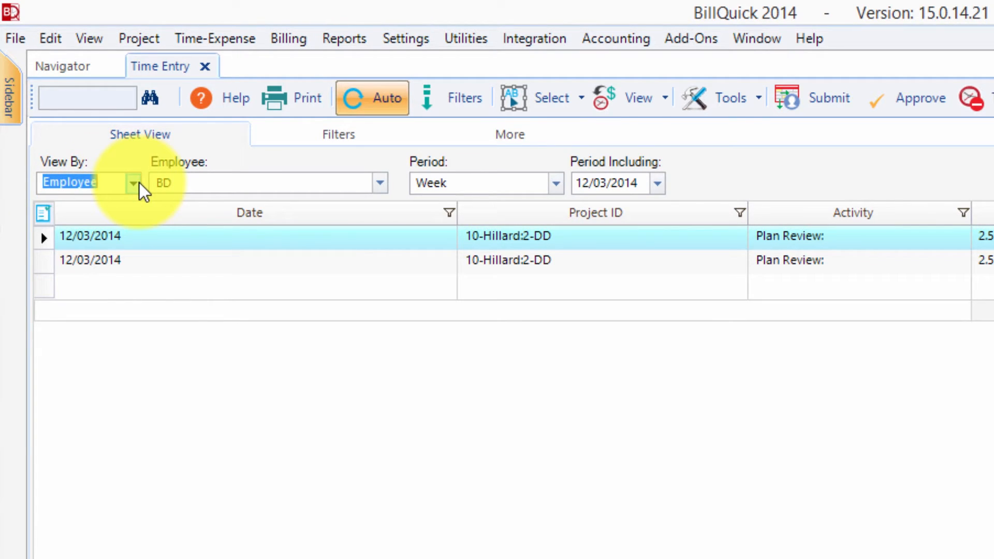
left_click(137, 182)
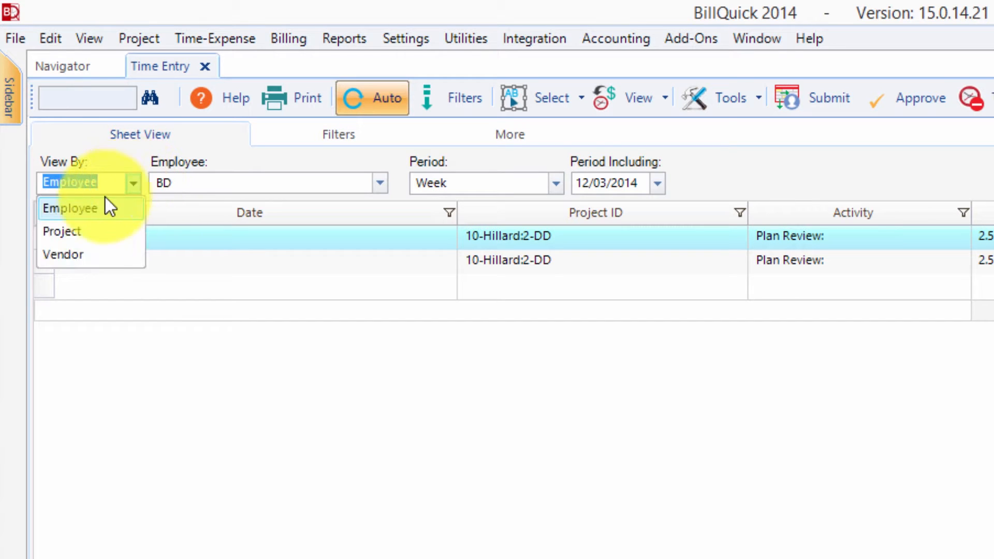
left_click(89, 231)
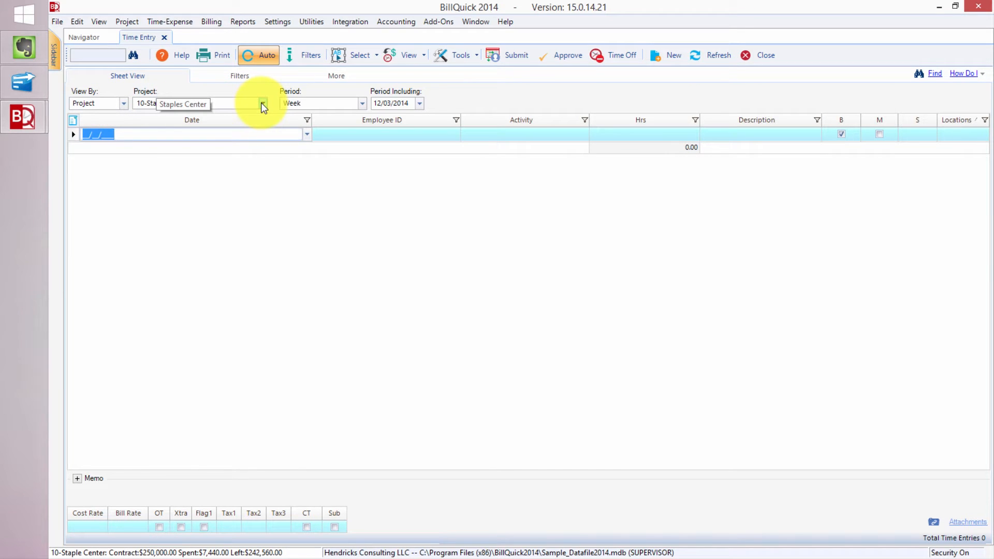
left_click(378, 134)
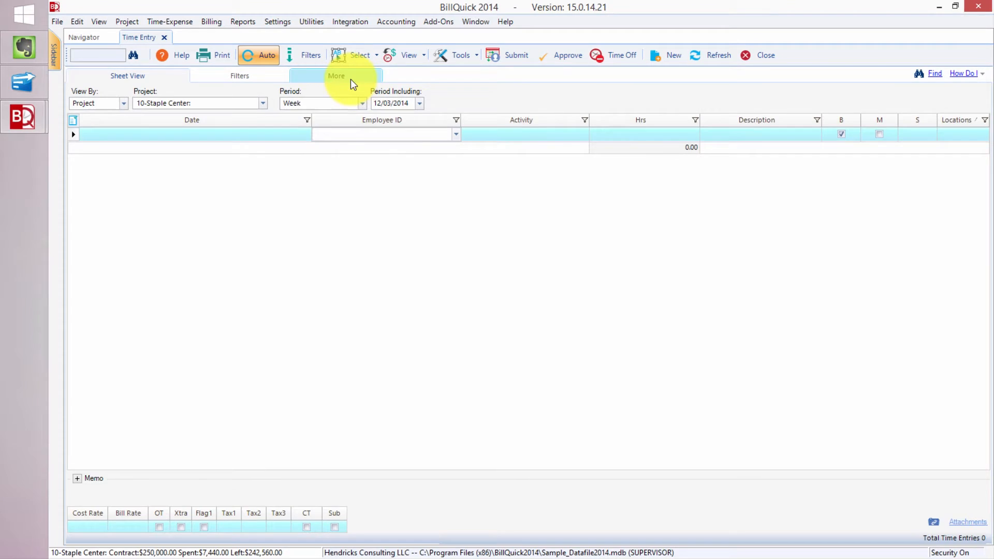
left_click(350, 78)
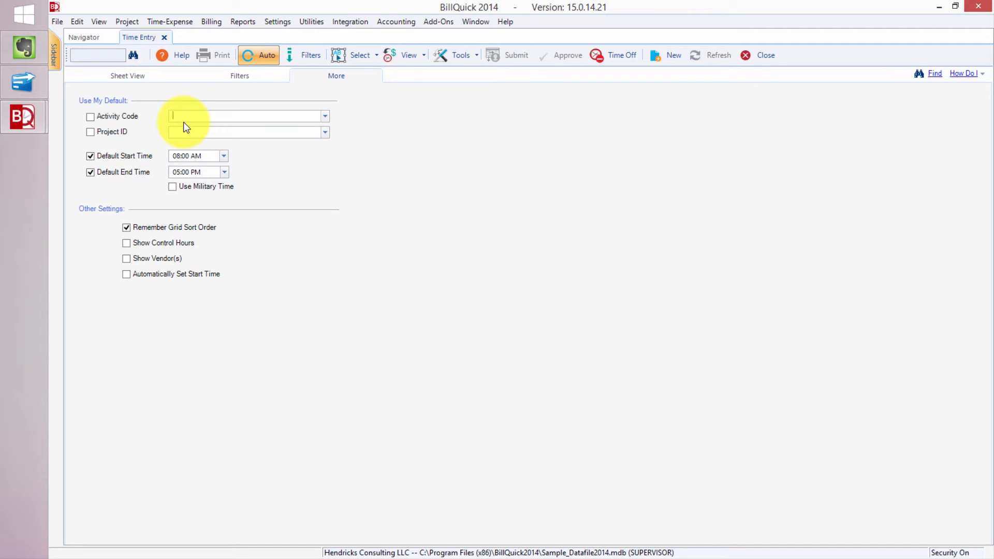
left_click(146, 76)
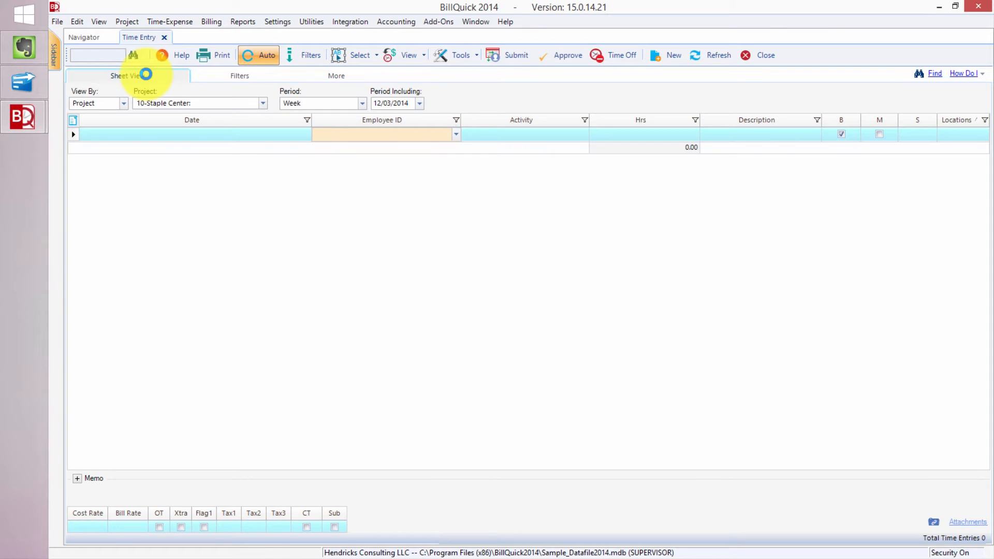
Set the time entry sheet to view by Employee and show the entries of employee ID CJ.
left_click(123, 103)
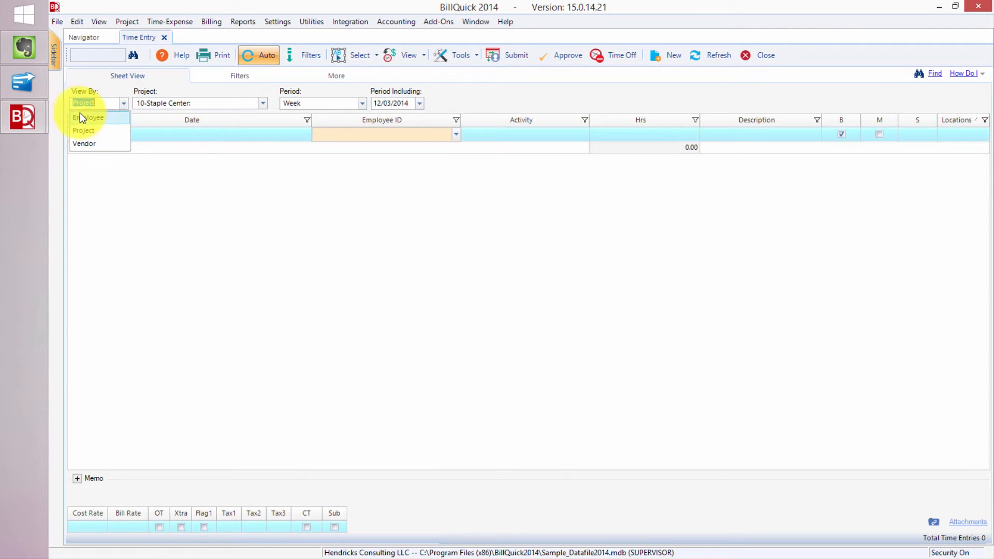
left_click(119, 117)
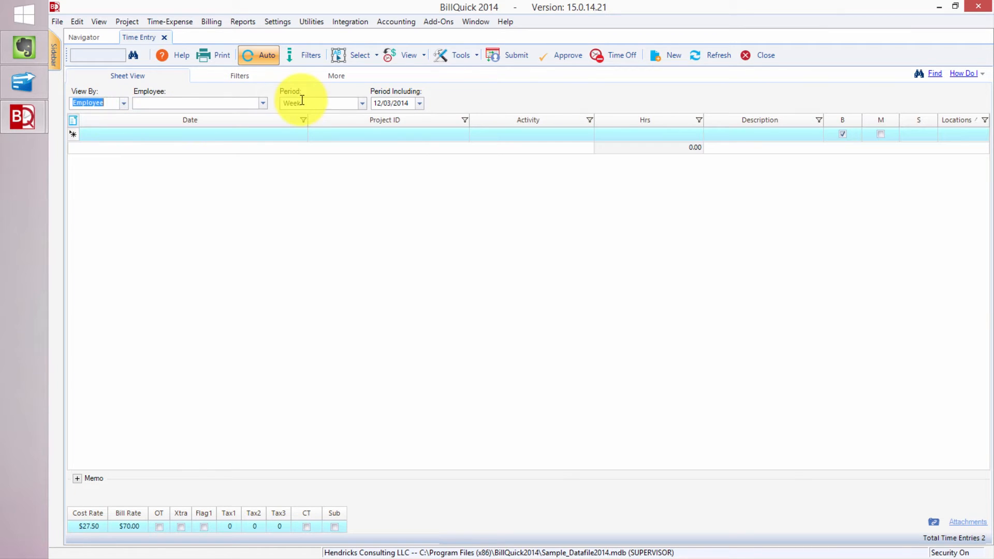
left_click(264, 102)
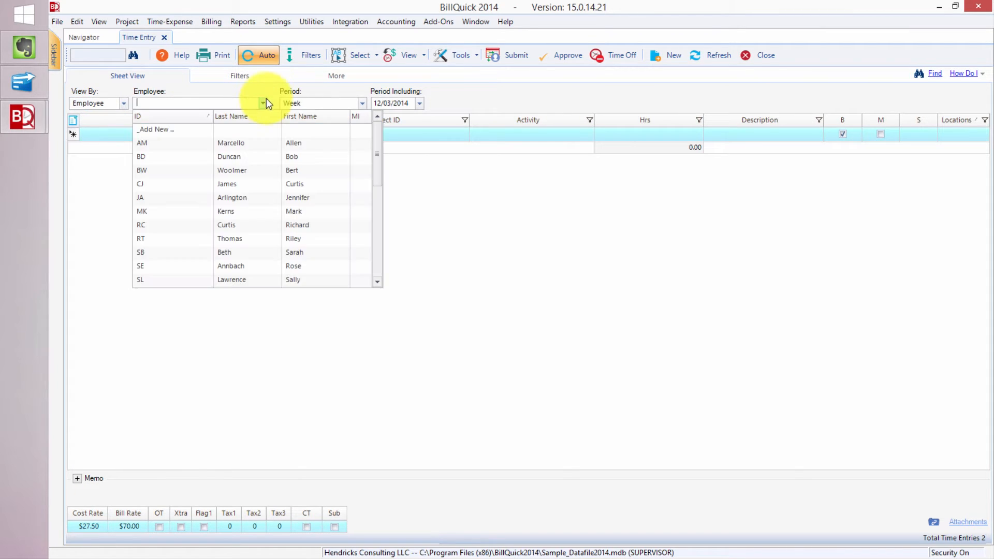
left_click(300, 189)
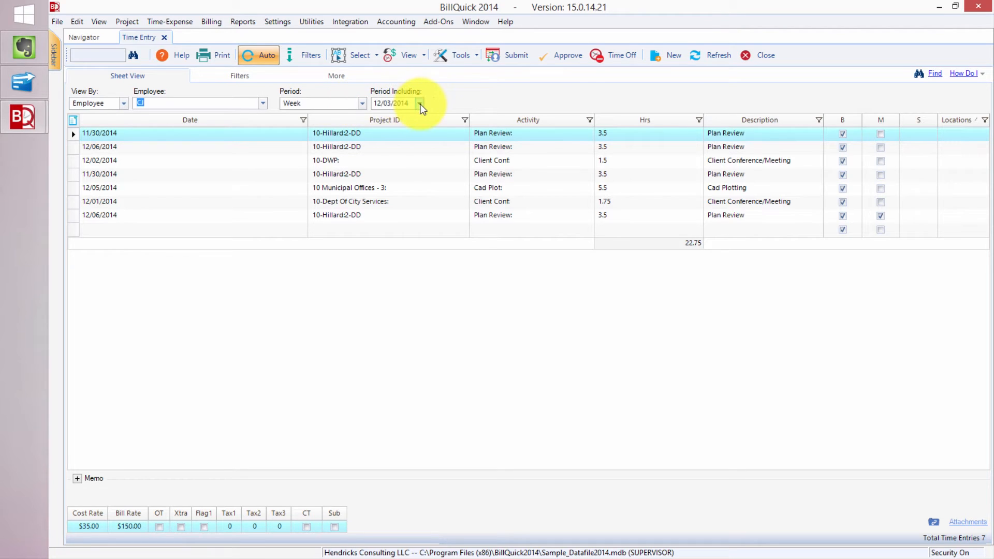
left_click(419, 104)
left_click(419, 103)
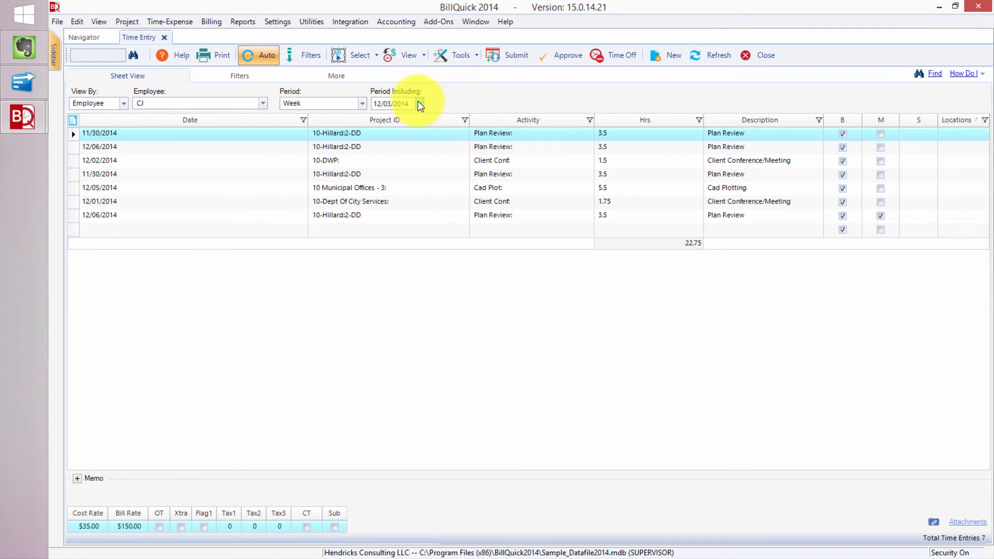
Start a blank time entry row and check the choices offered for its Project ID.
left_click(90, 235)
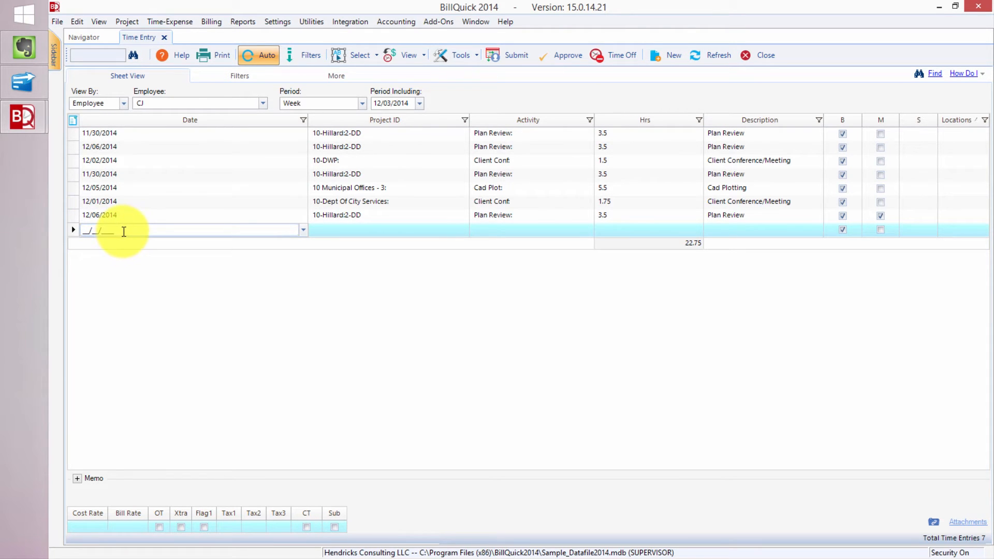
left_click(372, 229)
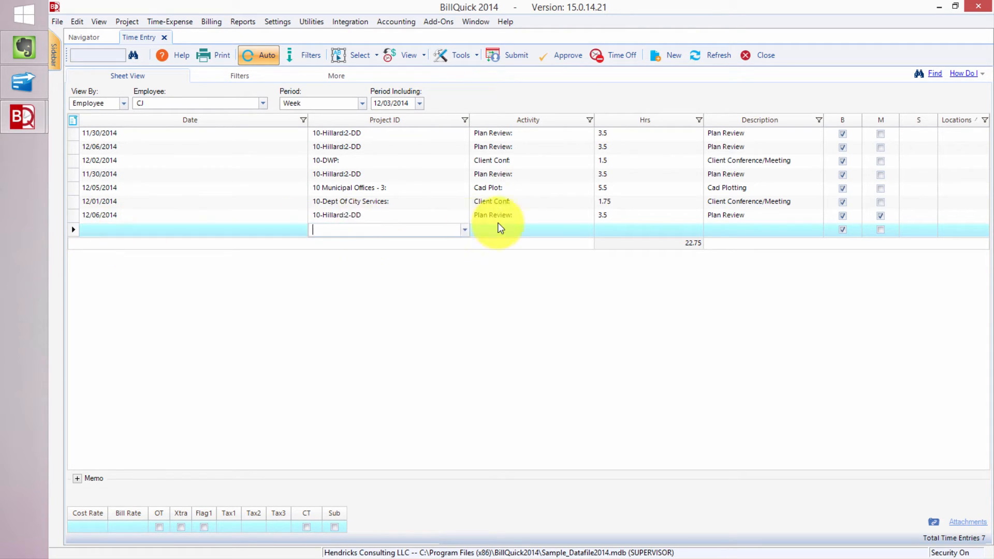
left_click(466, 229)
left_click(466, 230)
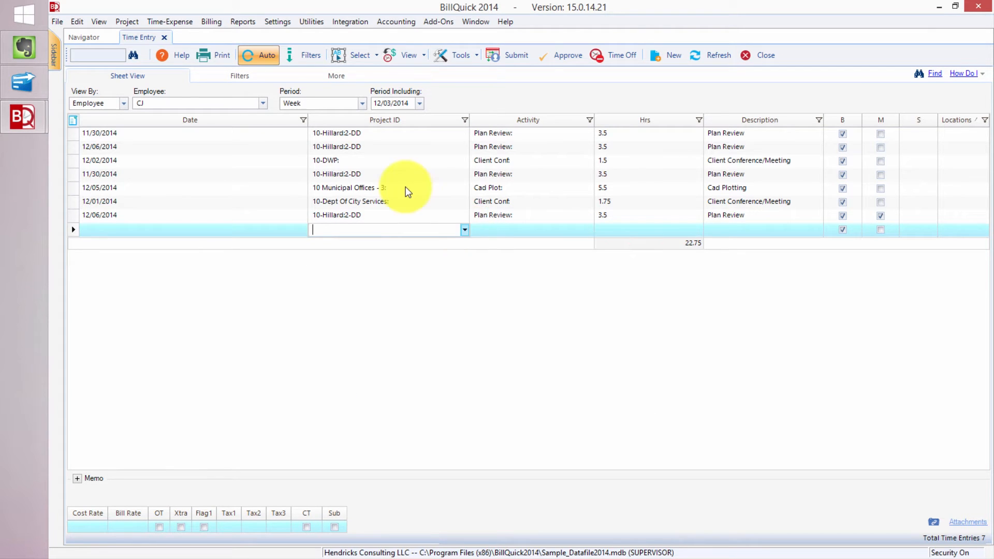
Show the Project Name column in the time entry grid and place it between Date and Project ID.
left_click(74, 120)
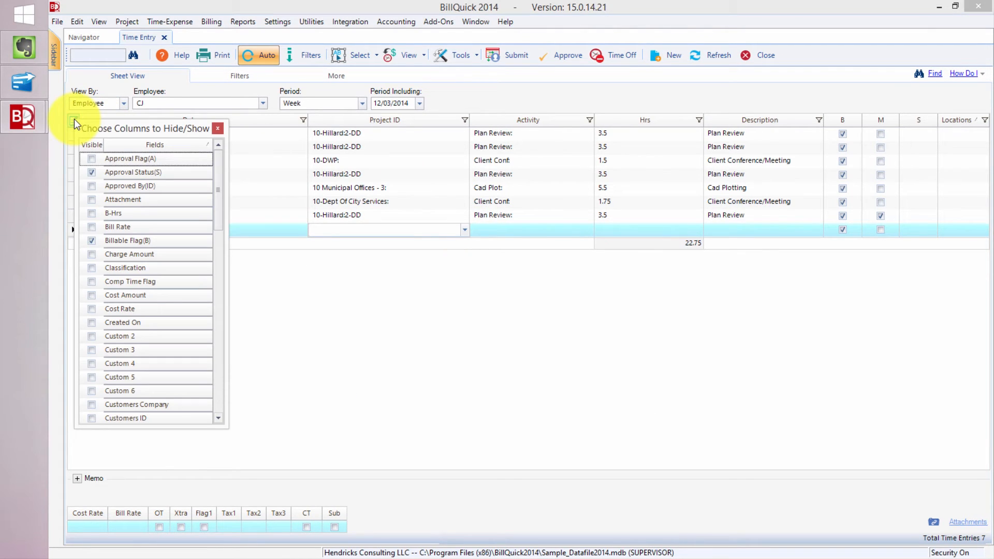
left_click_drag(219, 161, 229, 337)
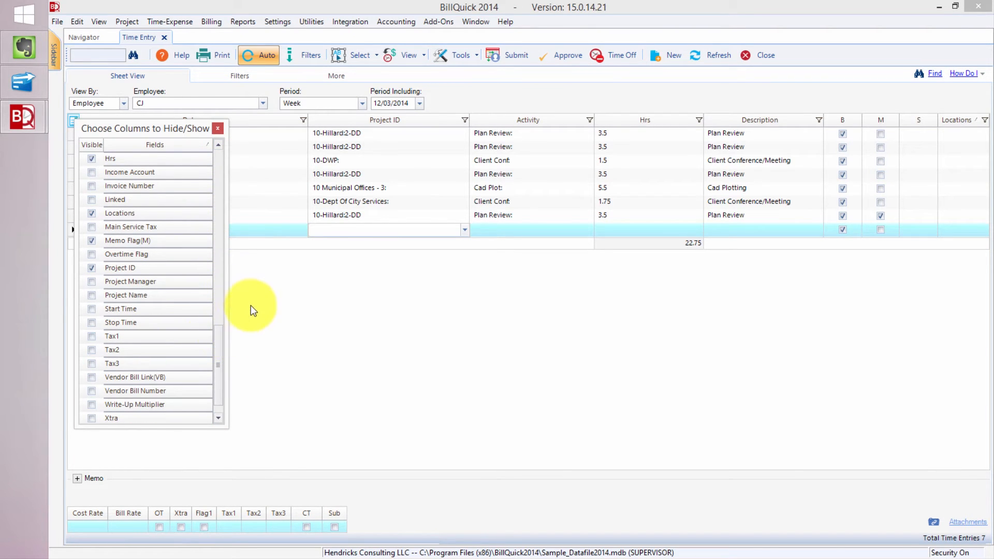
left_click(91, 296)
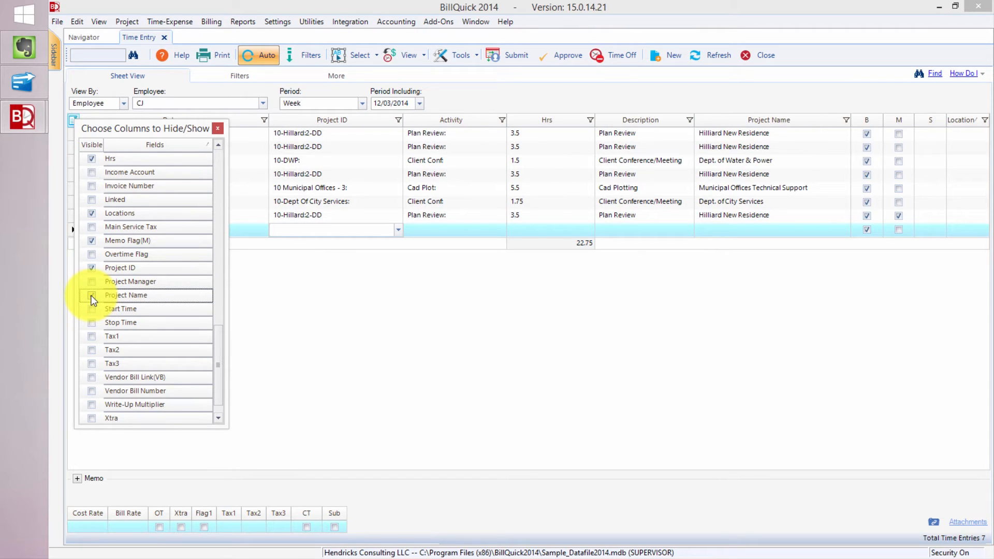
left_click(219, 129)
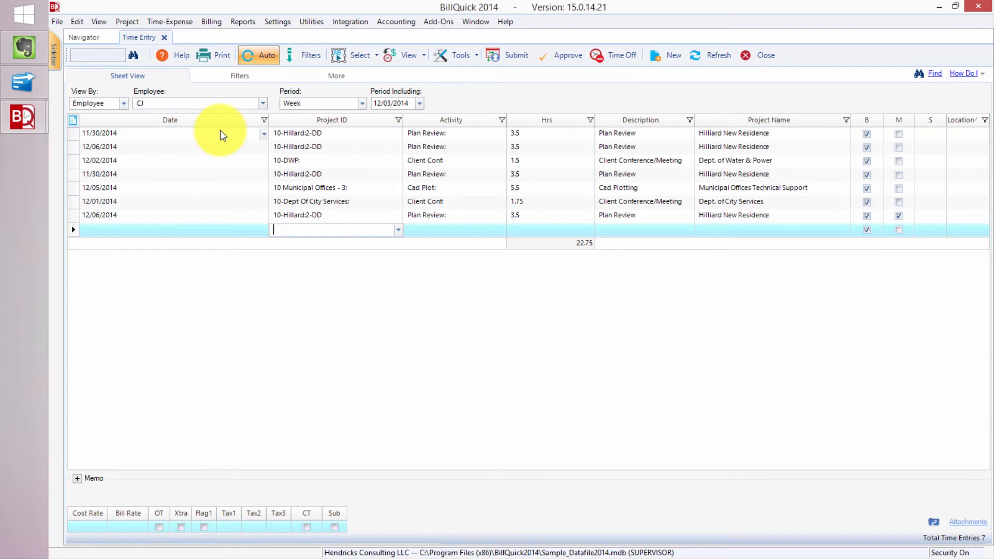
left_click_drag(782, 121, 292, 127)
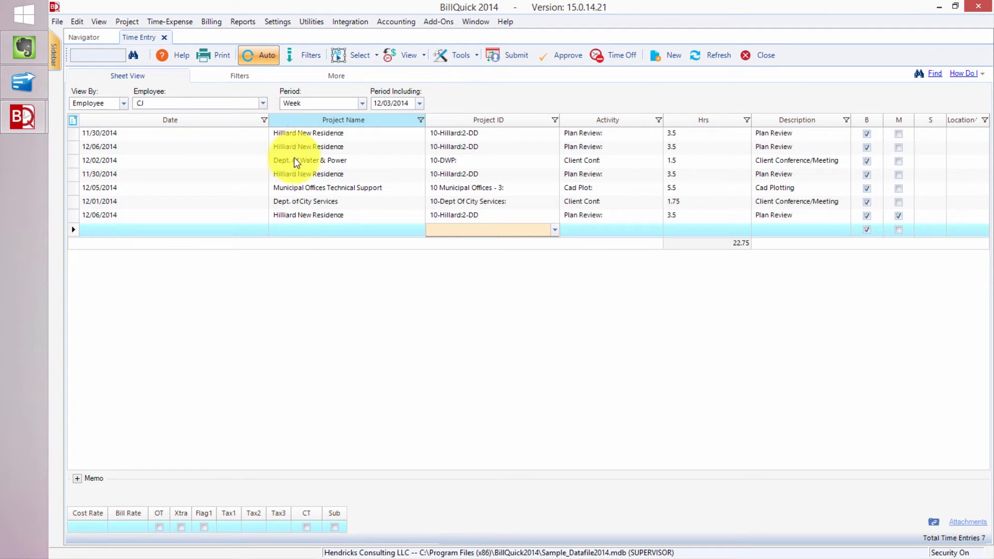
Enter Staples Center as the project name in the blank time entry row.
left_click(342, 230)
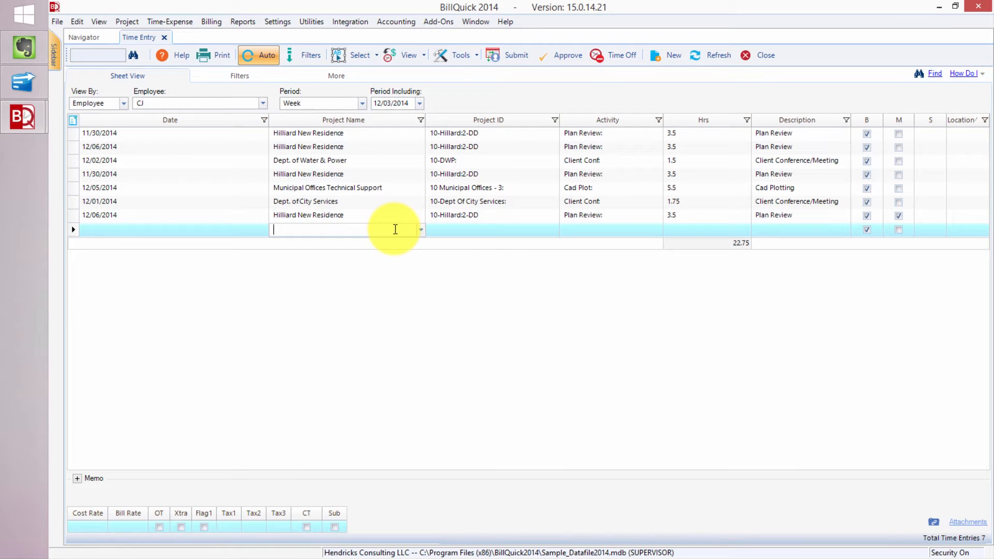
type("Sta")
key("Return")
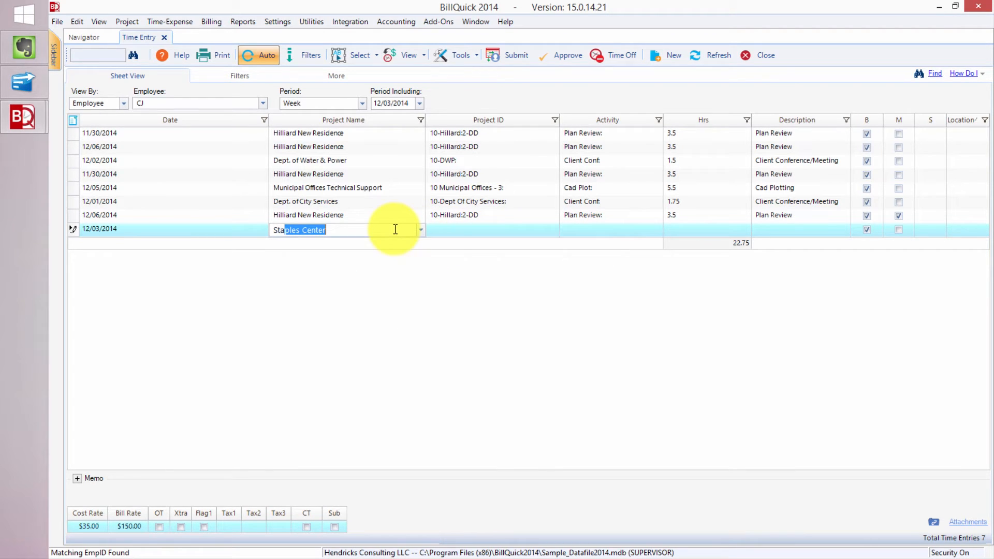
key("Tab")
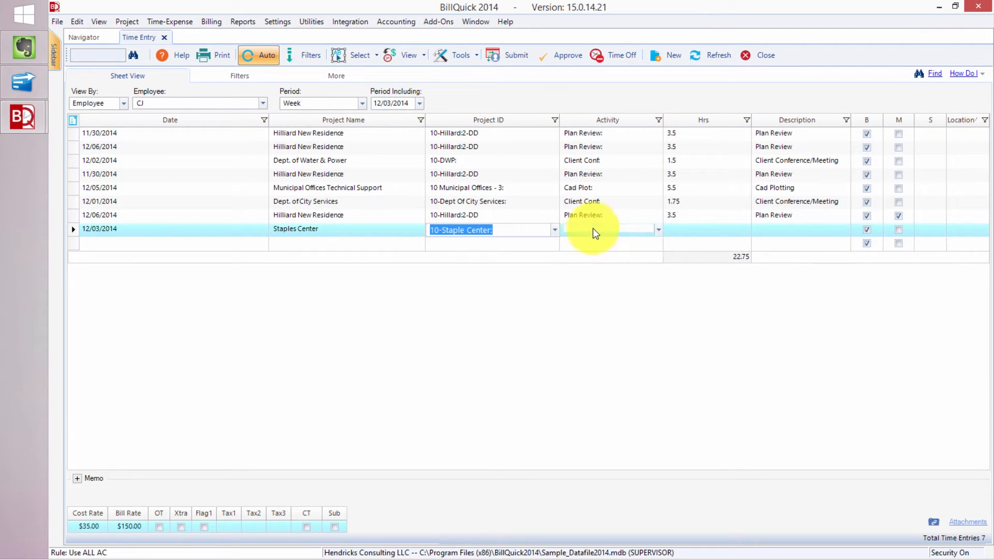
Check the activity choices for the Staples Center time entry and enter 5:30 as its hours.
left_click(637, 229)
left_click(658, 228)
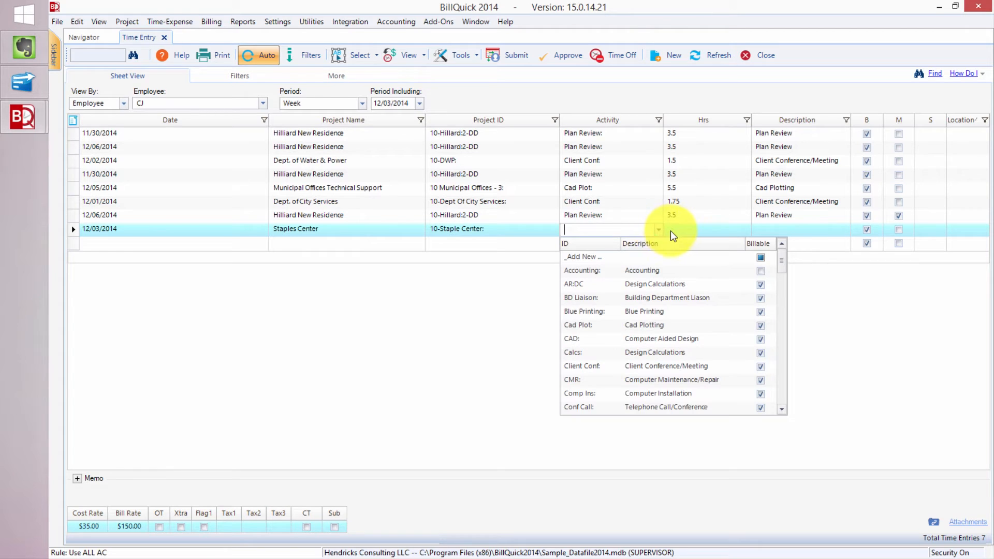
left_click(671, 231)
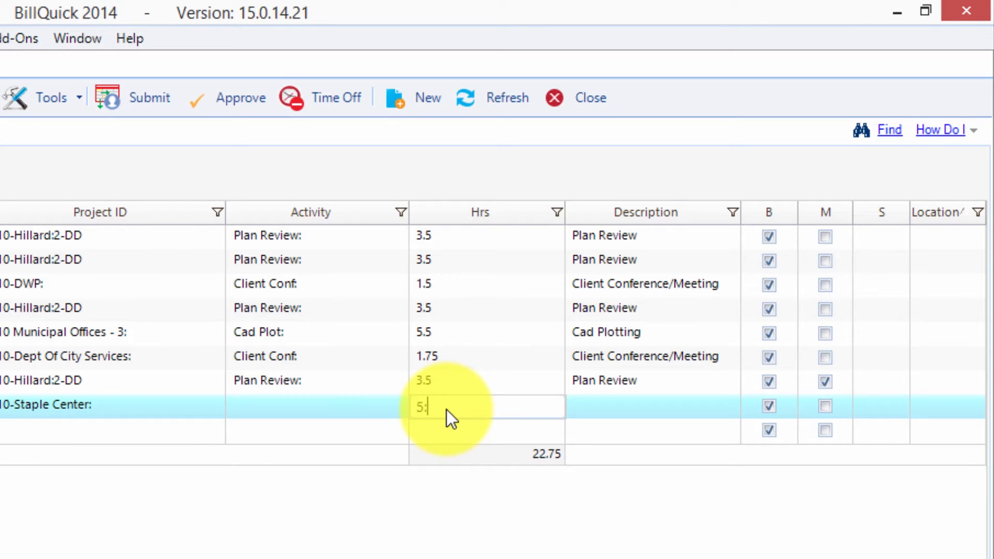
type("5:30")
key("Tab")
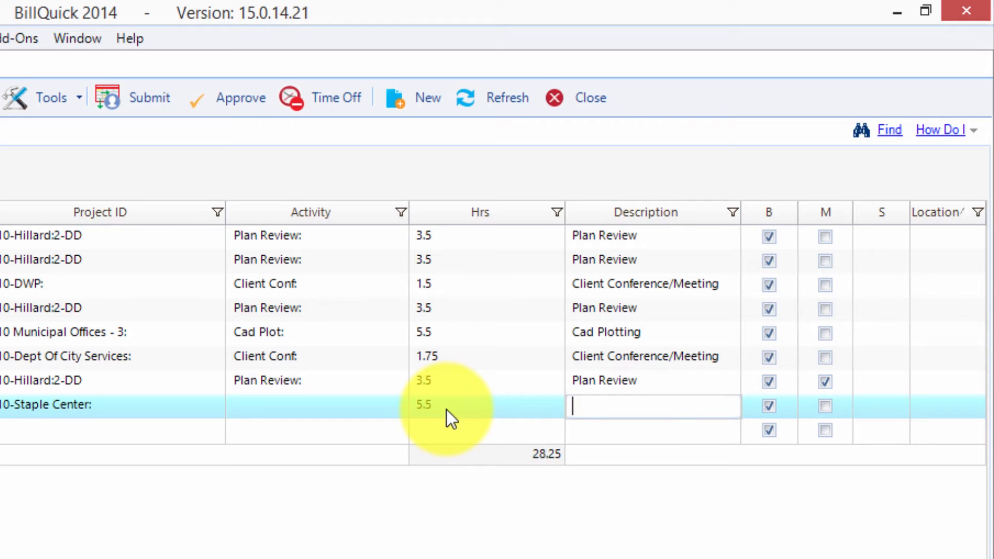
left_click(468, 407)
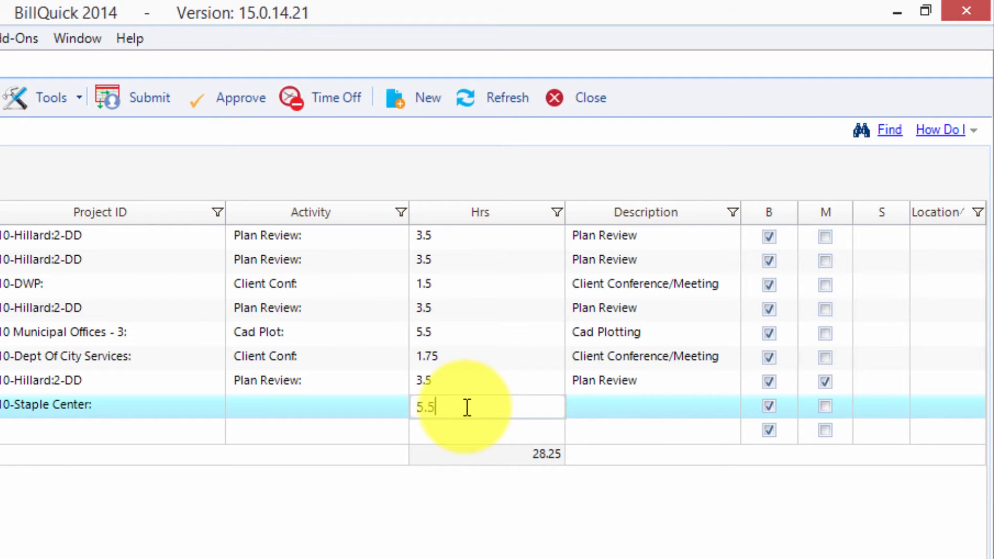
left_click(603, 404)
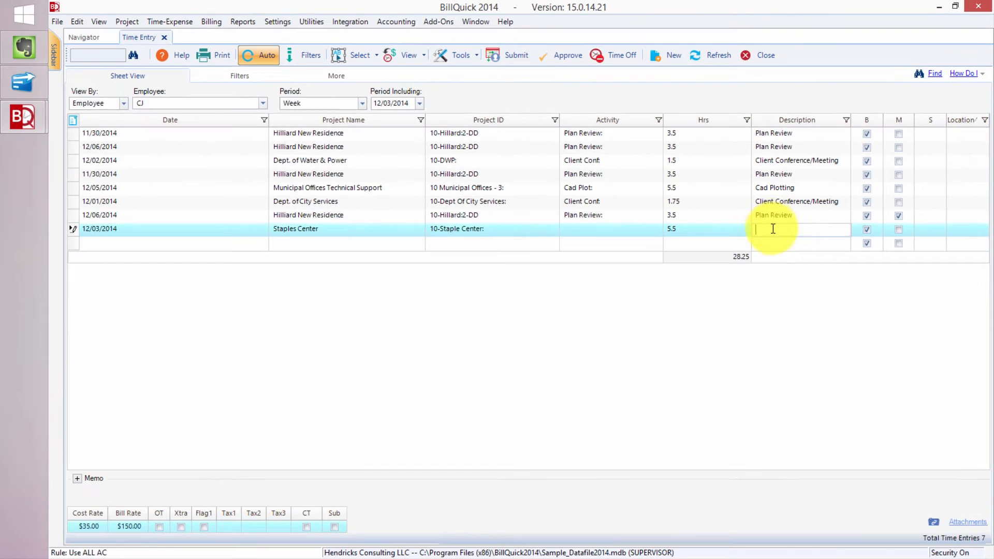
Add the memo "More details.." to the Staples Center time entry.
left_click(78, 478)
left_click(234, 455)
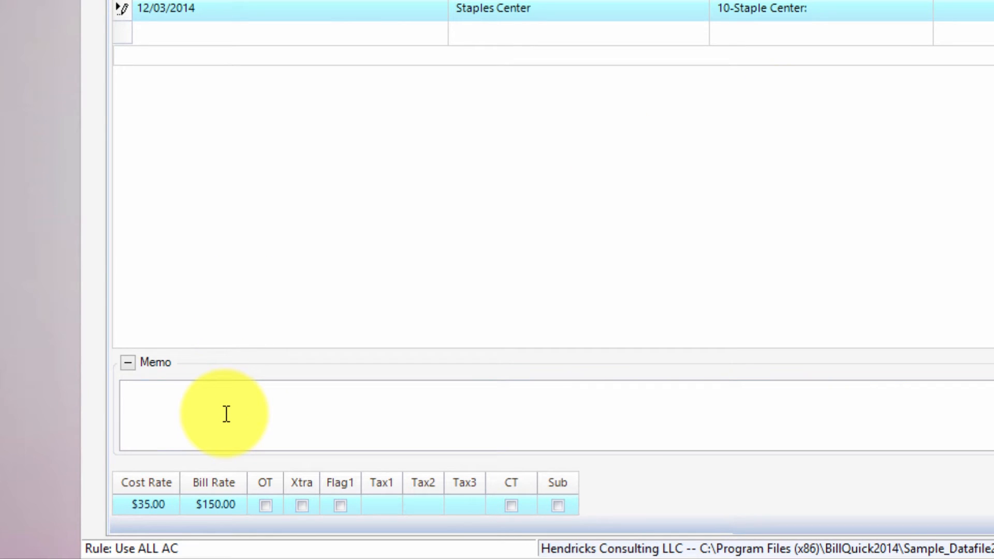
type("More details.")
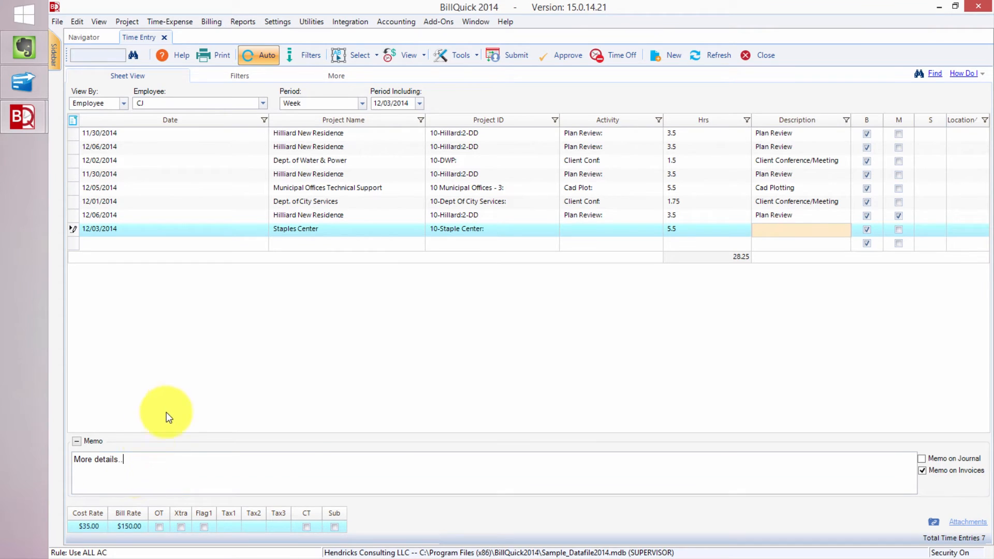
left_click(687, 233)
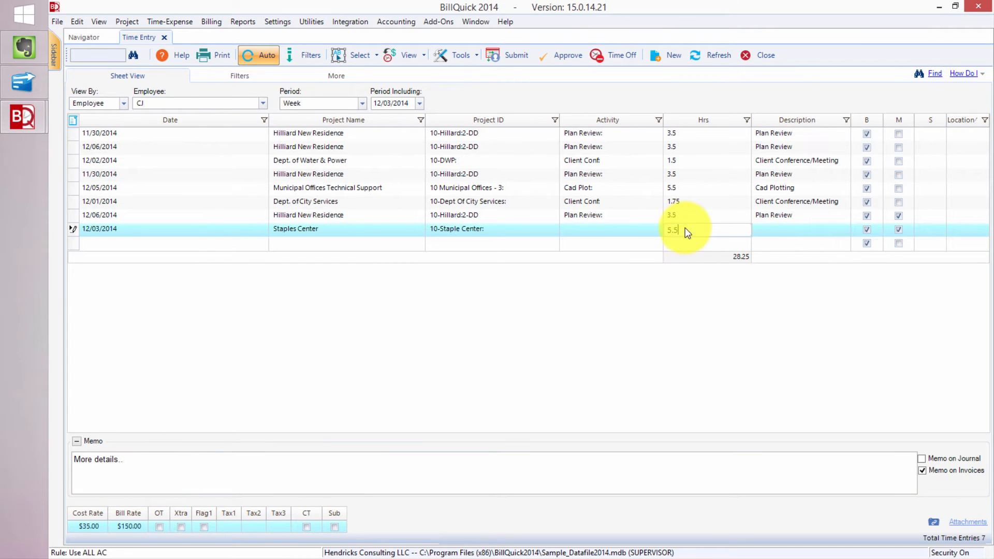
left_click(571, 232)
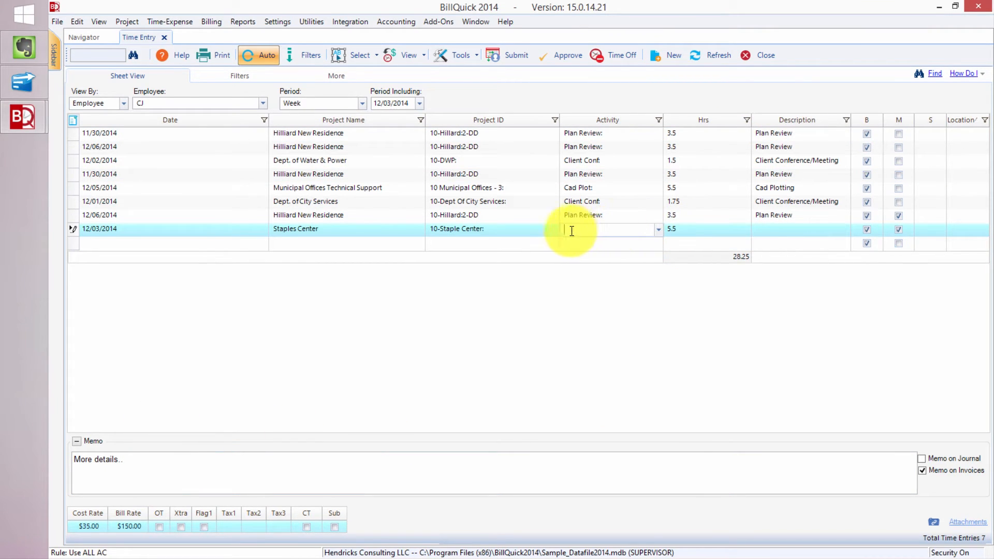
left_click(505, 232)
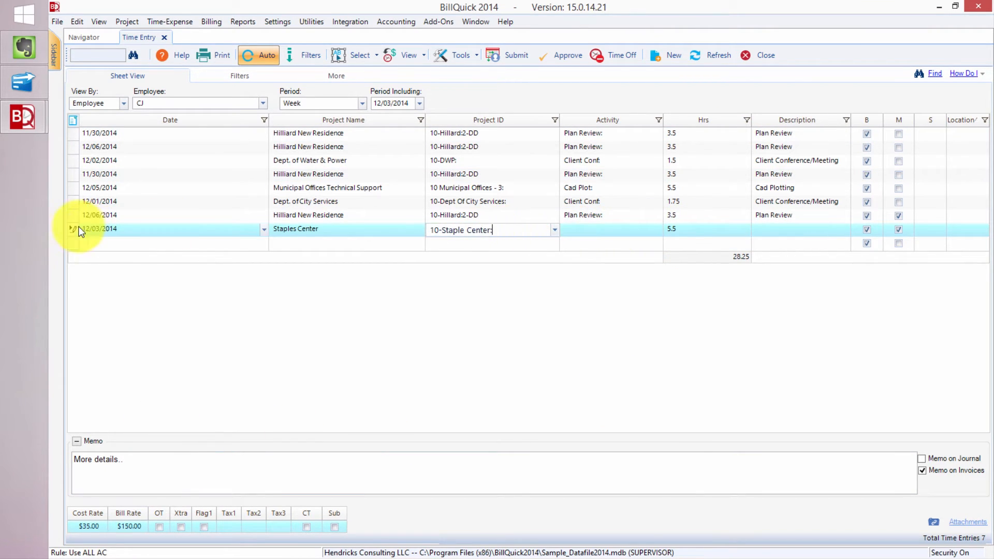
left_click(182, 231)
left_click(345, 233)
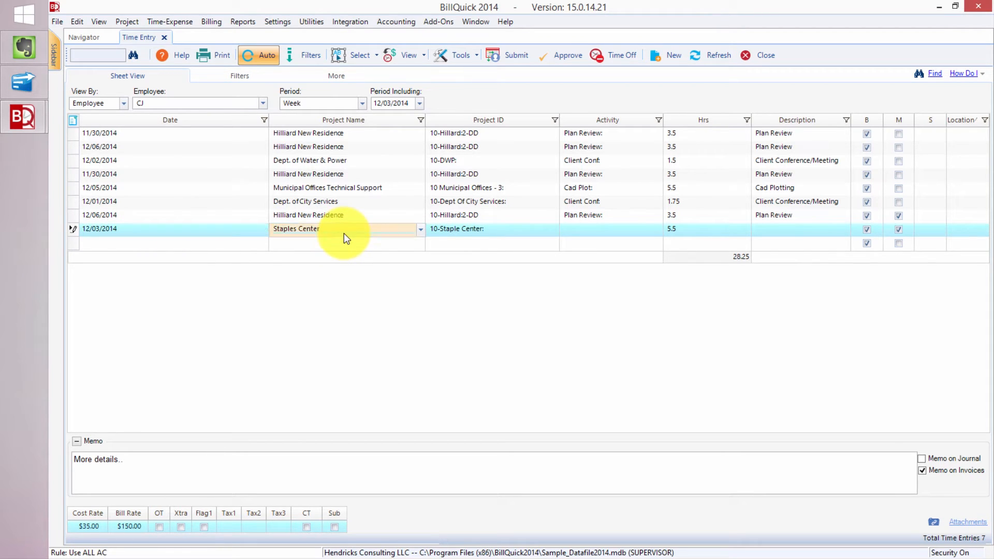
left_click_drag(490, 231, 484, 231)
left_click(185, 463)
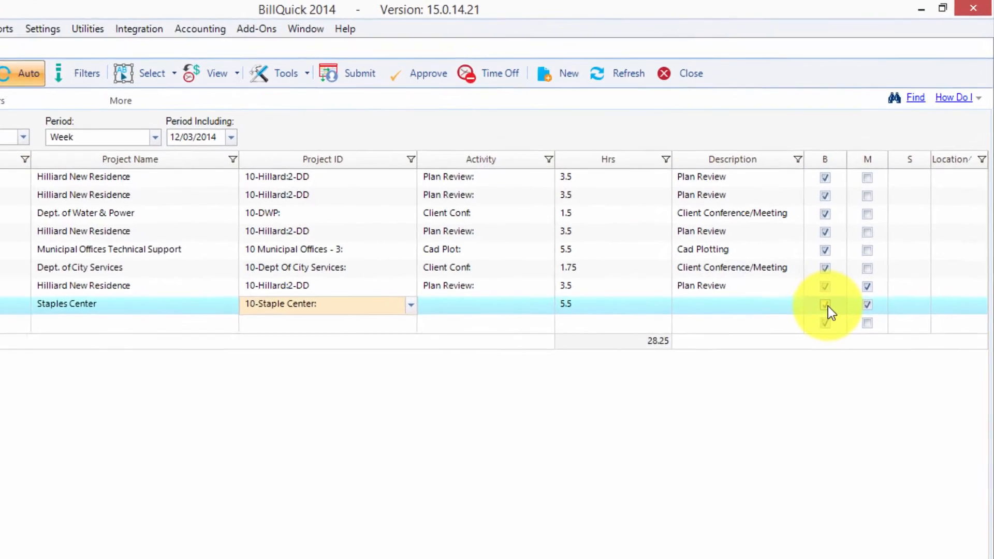
Mark the Staples Center time entry as non-billable, delete its memo text and collapse the memo area.
left_click(825, 305)
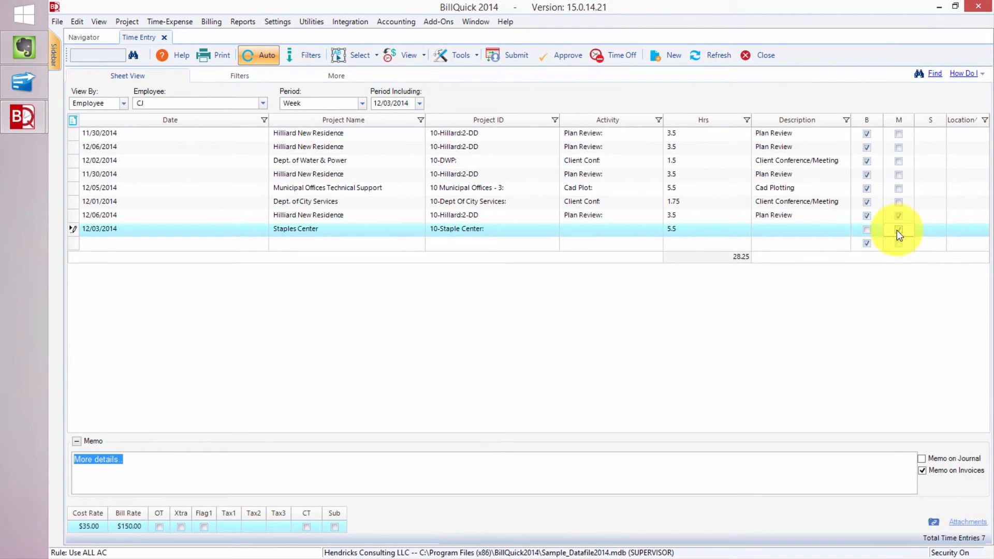
left_click_drag(148, 459, 2, 459)
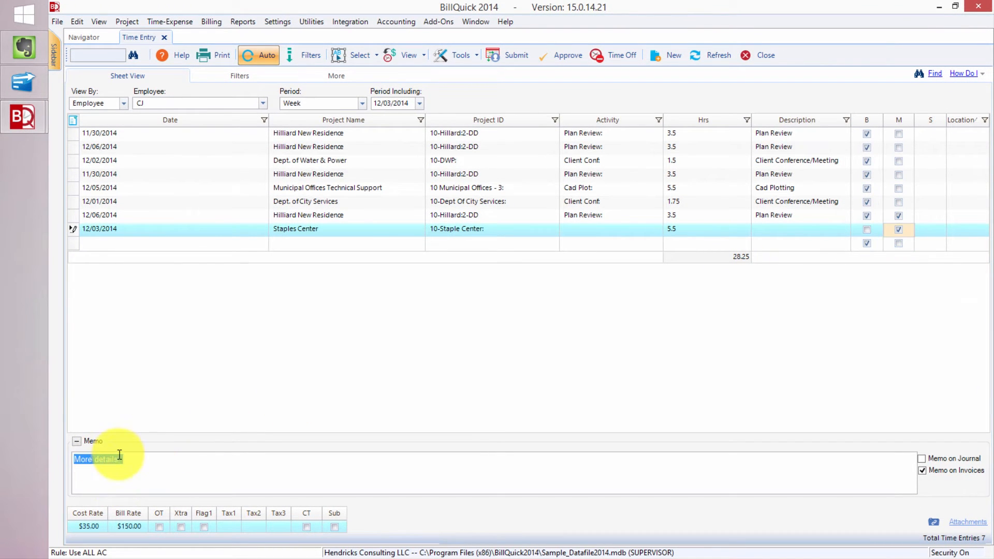
key("Delete")
left_click(76, 441)
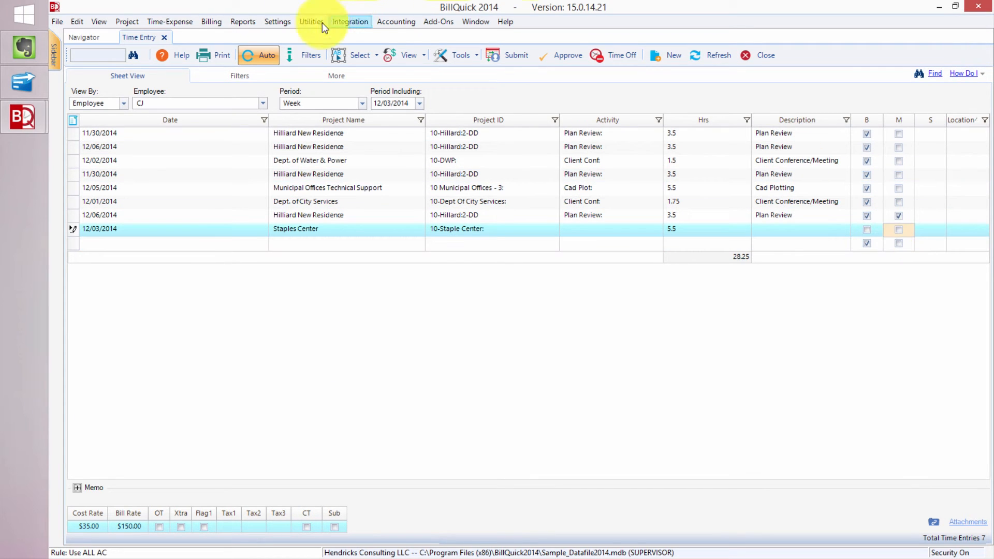
Open the Simple Time Card and view it by Employee for employee ID CJ.
left_click(171, 24)
mouse_move(134, 60)
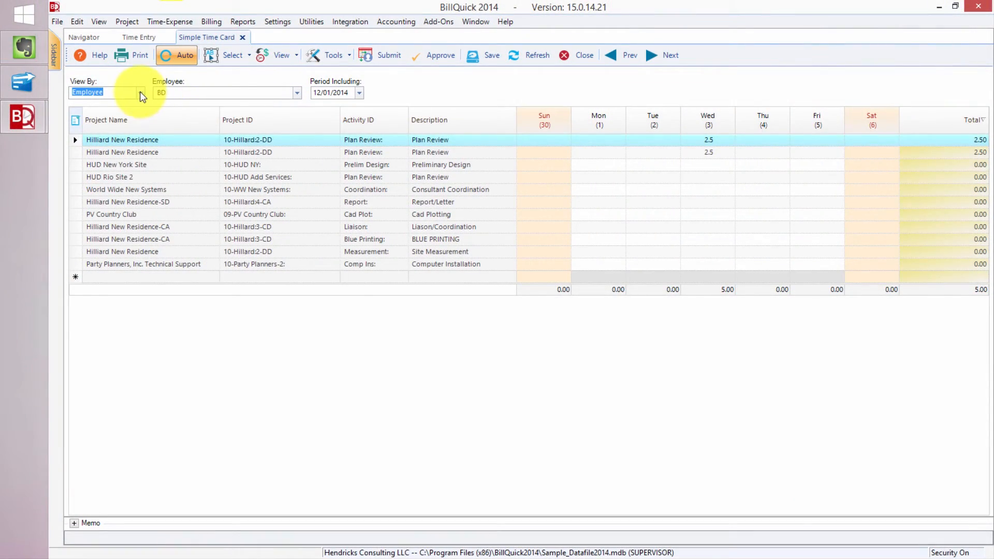
left_click(140, 93)
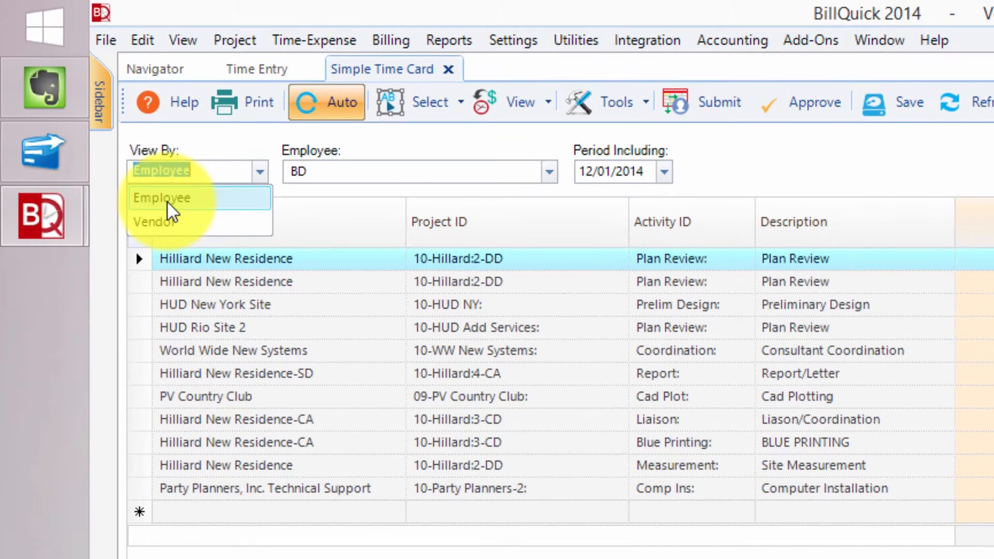
left_click(167, 202)
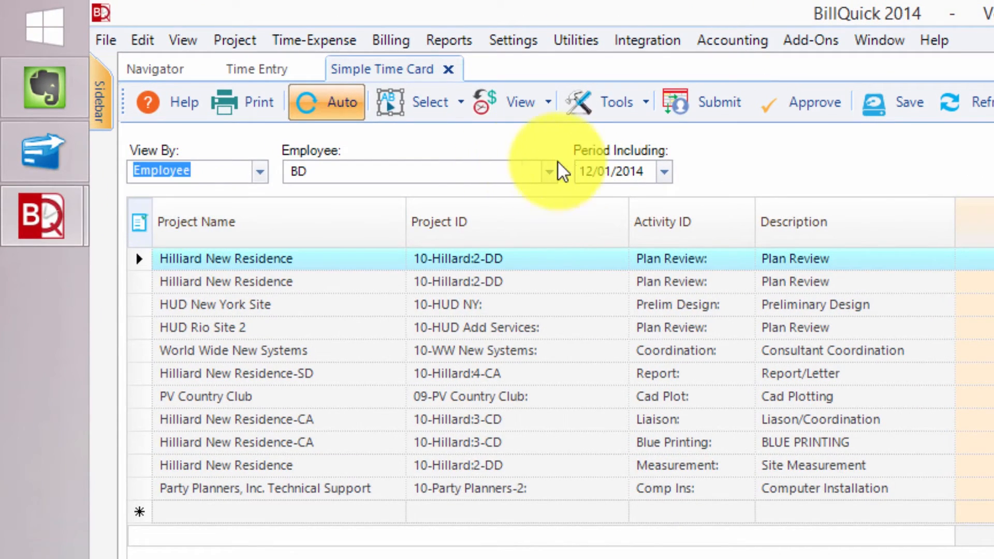
left_click(547, 173)
left_click(569, 322)
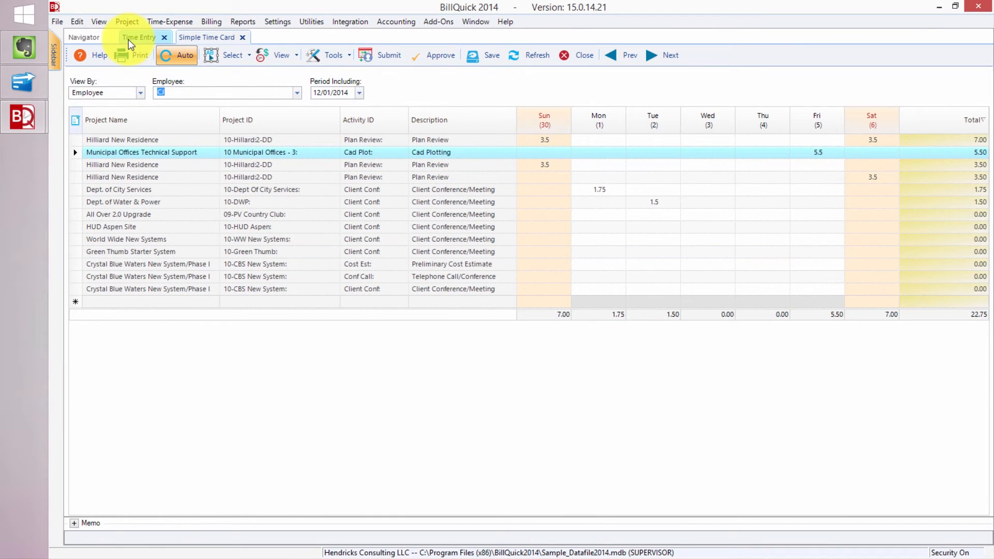
Add the memo "Details here" to the Sunday (30) hours of the first Hilliard New Residence row.
left_click(461, 143)
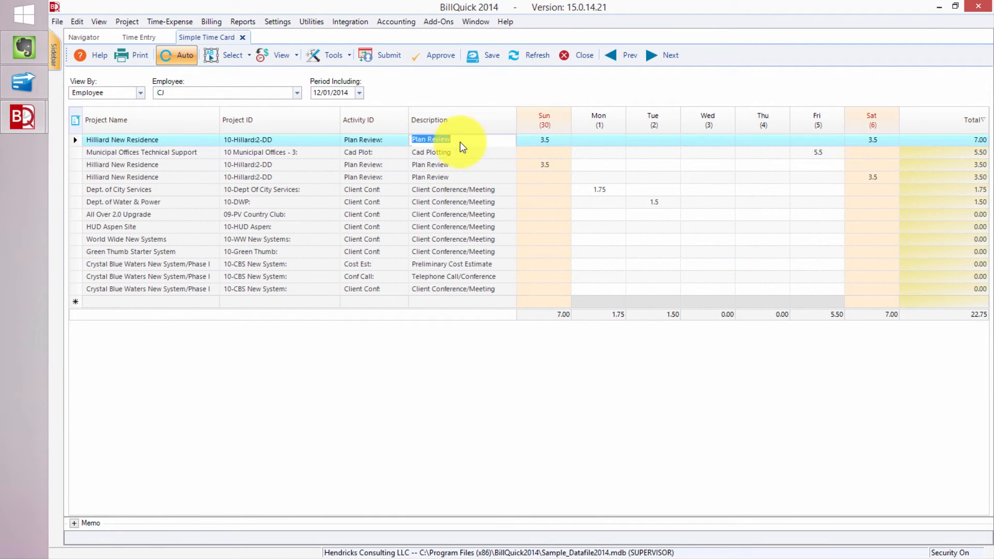
left_click(74, 523)
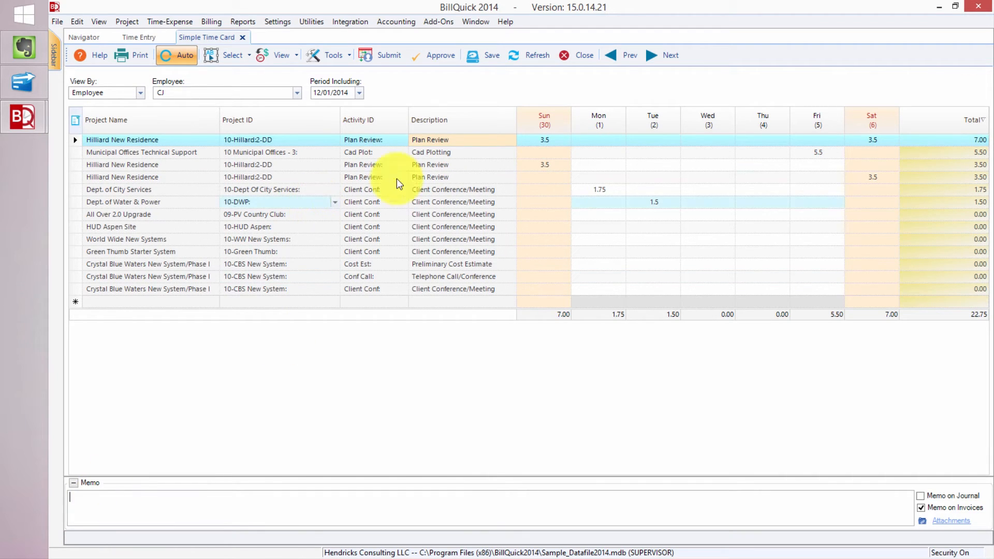
left_click(554, 140)
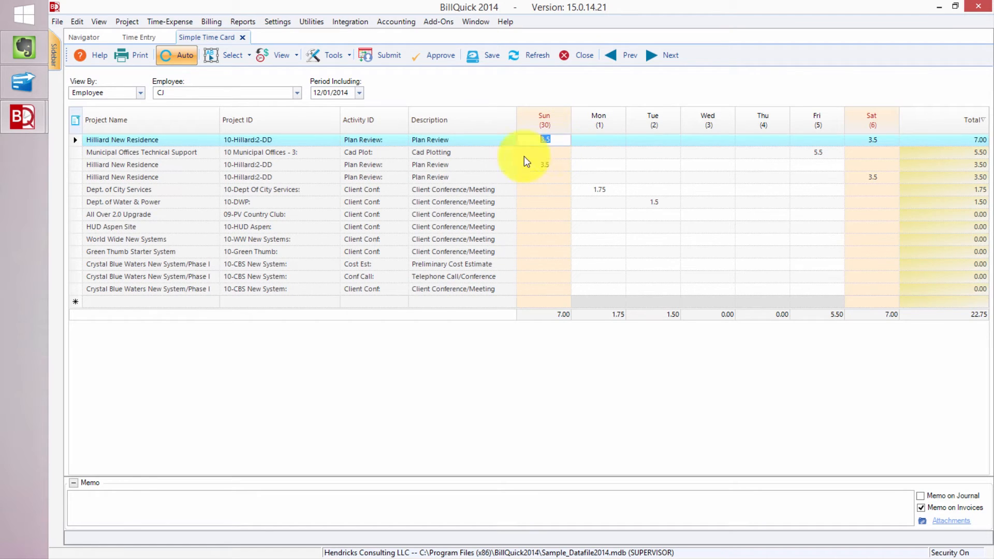
left_click(93, 494)
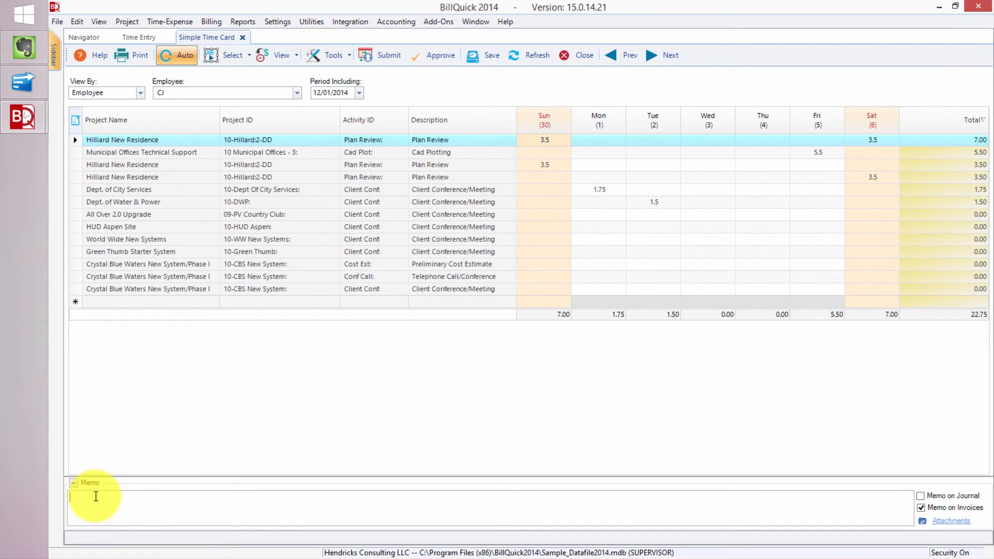
type("Details there")
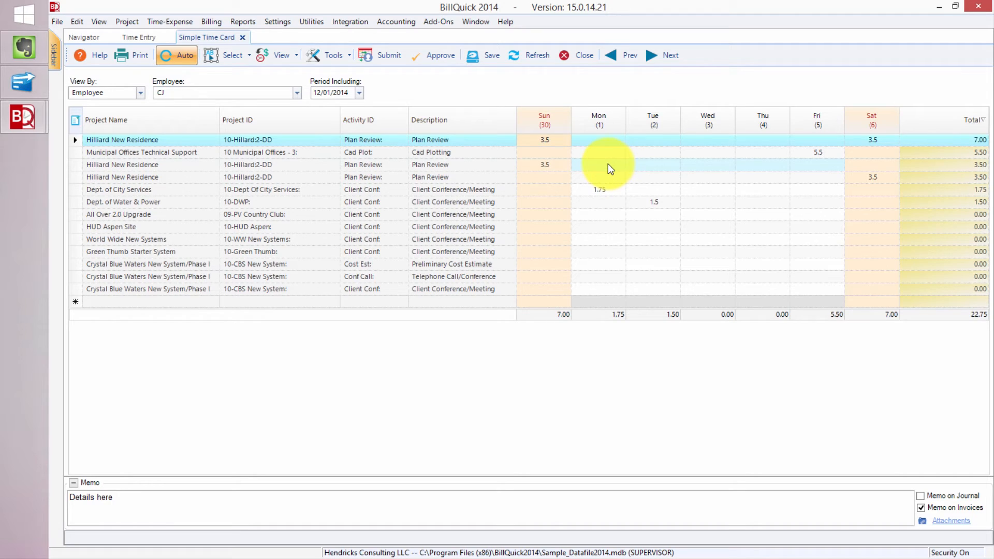
Compare the memo attached to the first row's Sunday hours with the memo area for its Description and Activity ID cells.
left_click(552, 141)
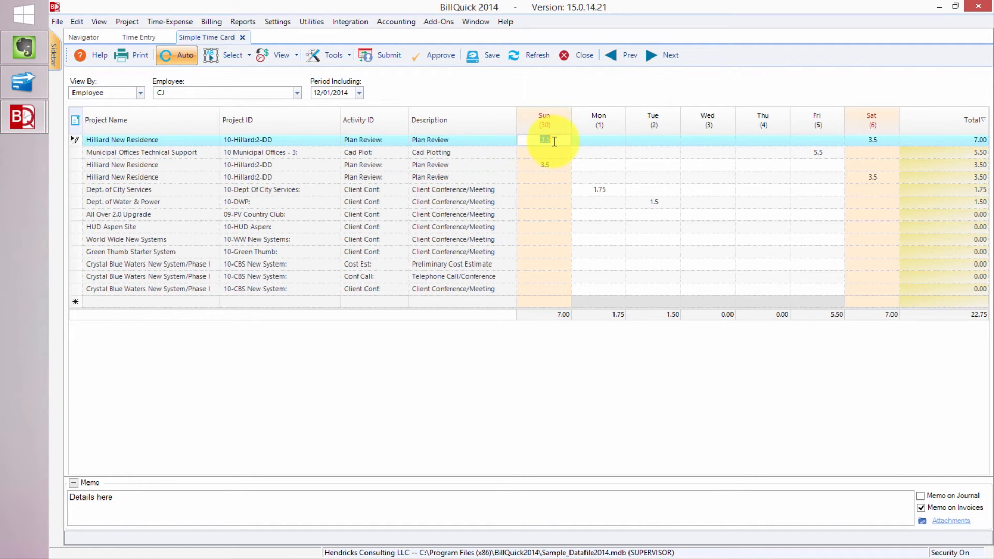
left_click(465, 138)
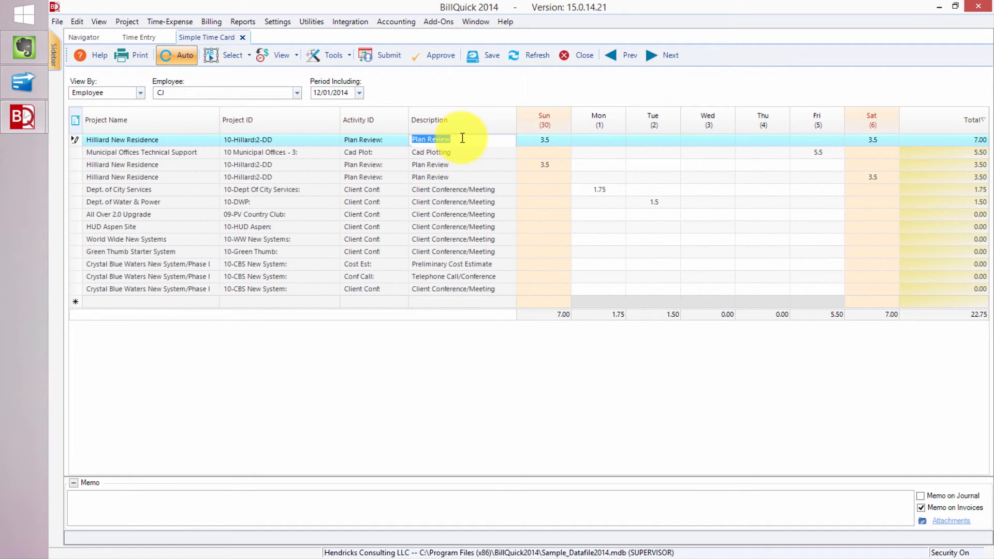
left_click(376, 140)
left_click(545, 140)
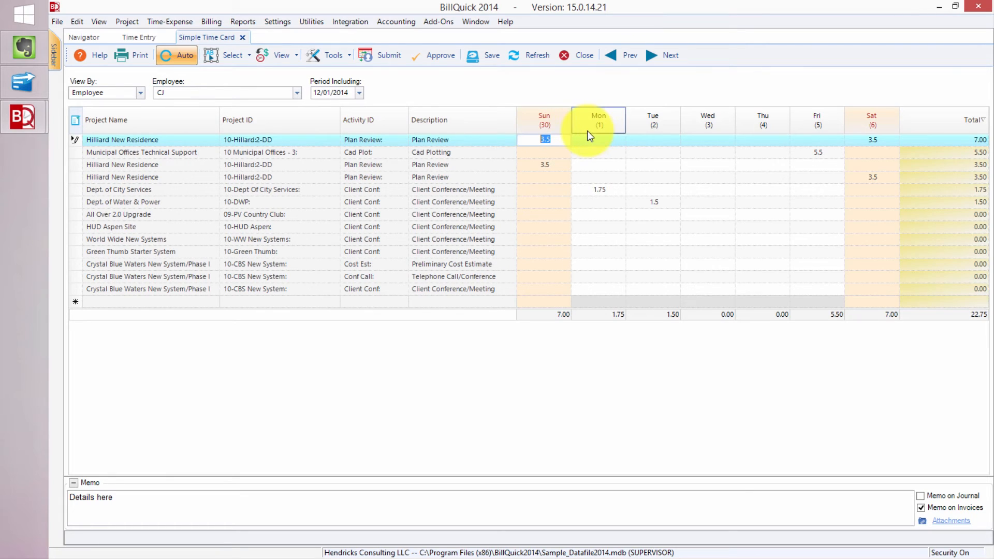
Review which time card columns can be hidden or shown, leaving the selection as it is.
left_click(150, 302)
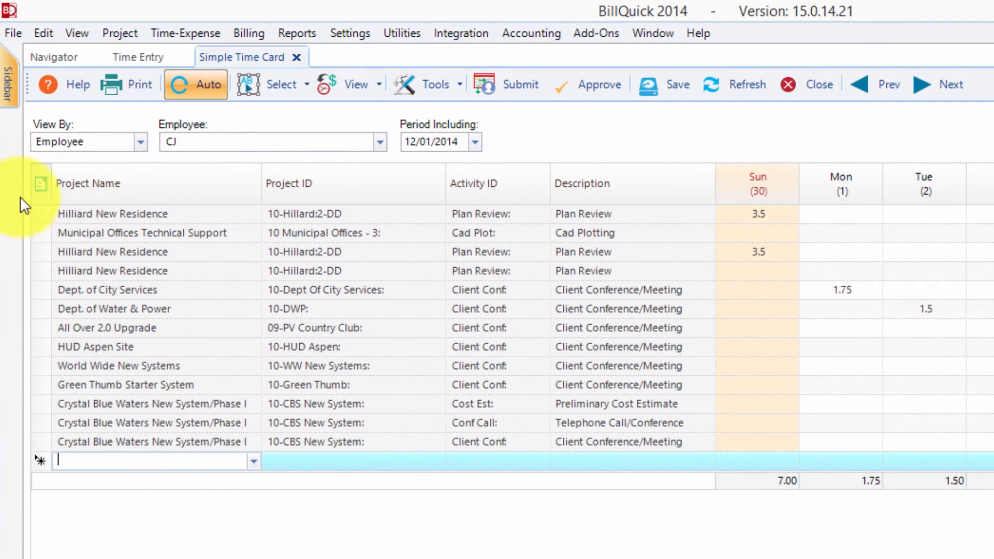
left_click(43, 185)
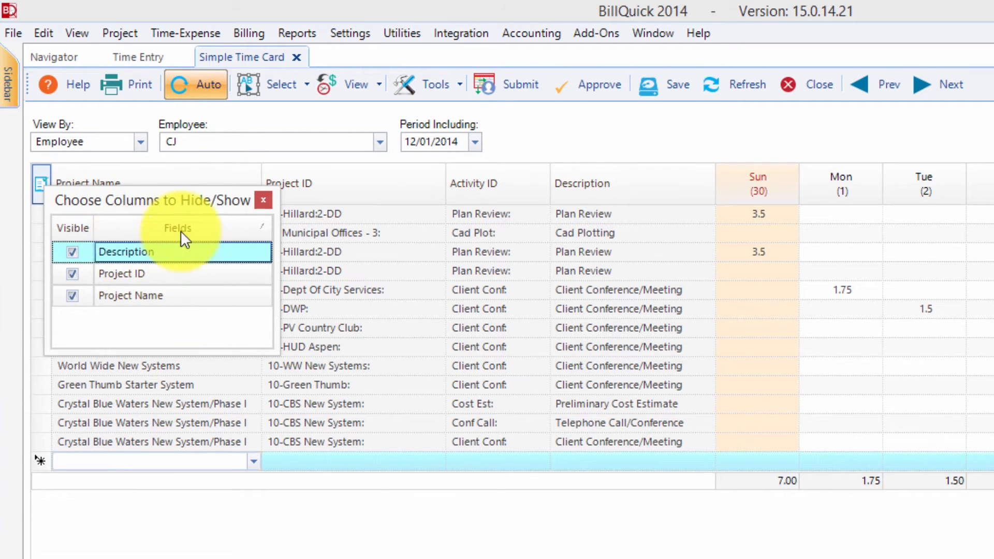
left_click_drag(201, 206, 350, 247)
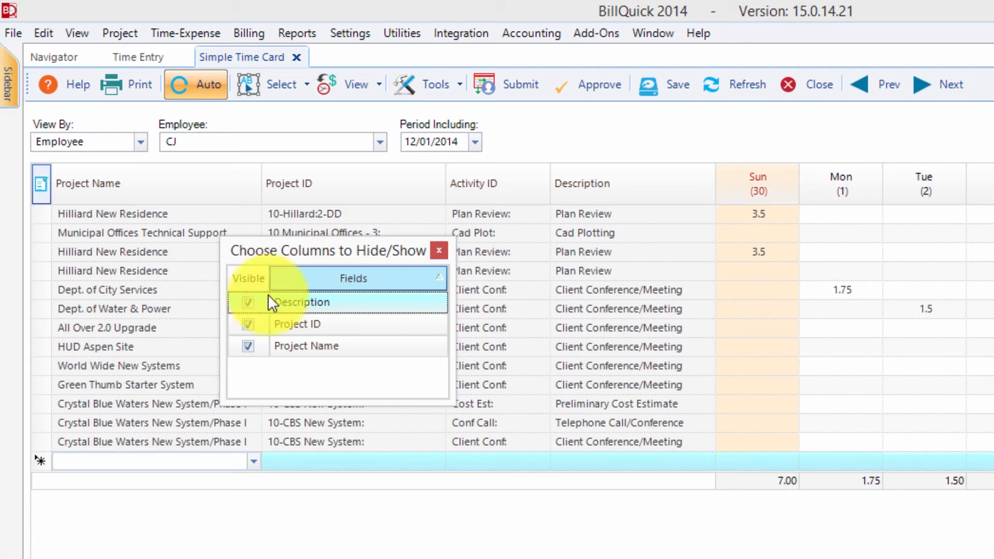
left_click(441, 252)
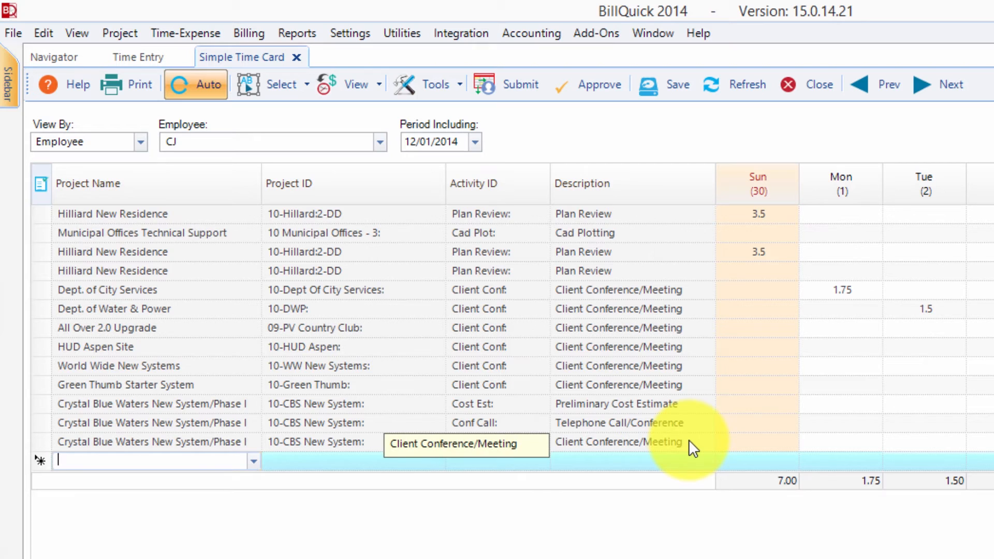
Try entering 3 hours for Monday (1) in the first Hilliard New Residence row, then clear the value.
left_click(916, 420)
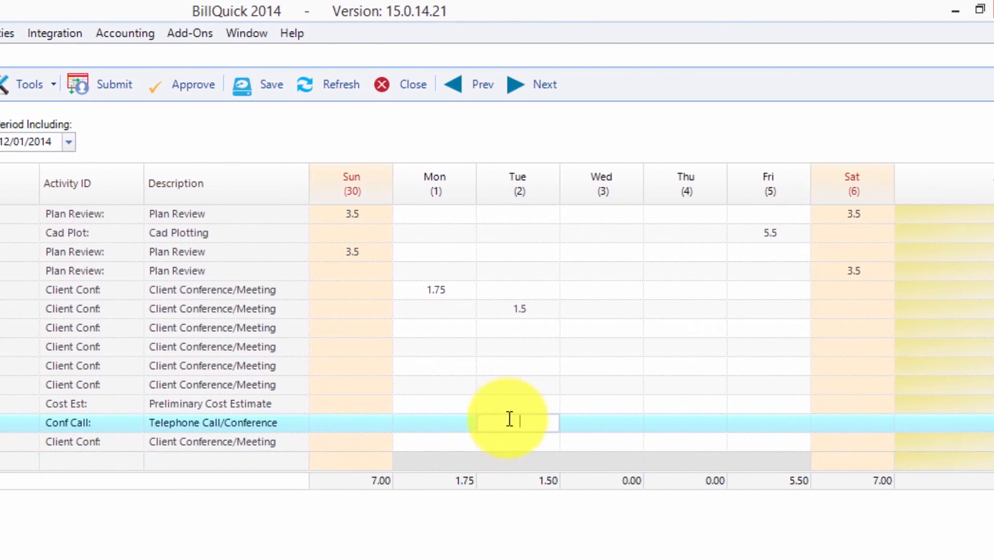
left_click(426, 214)
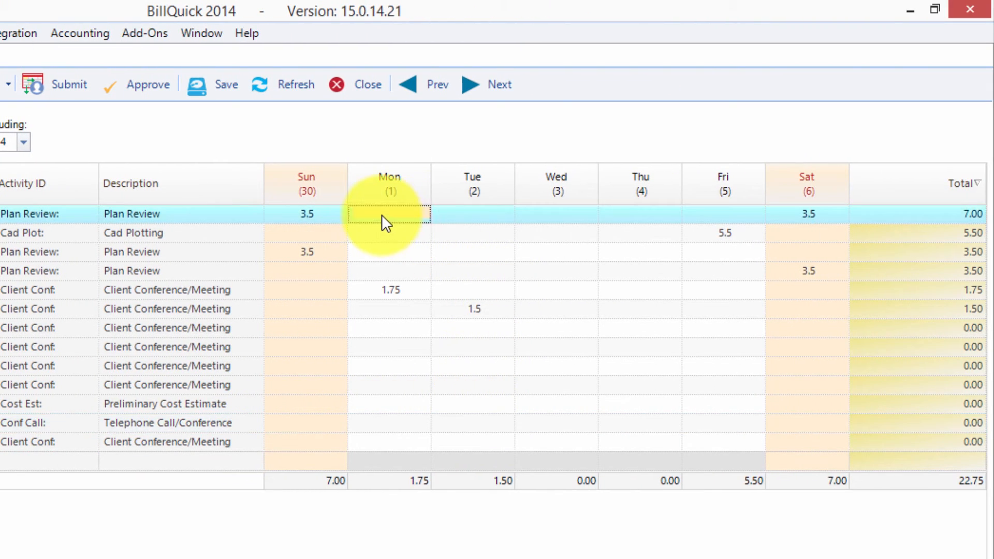
type("3")
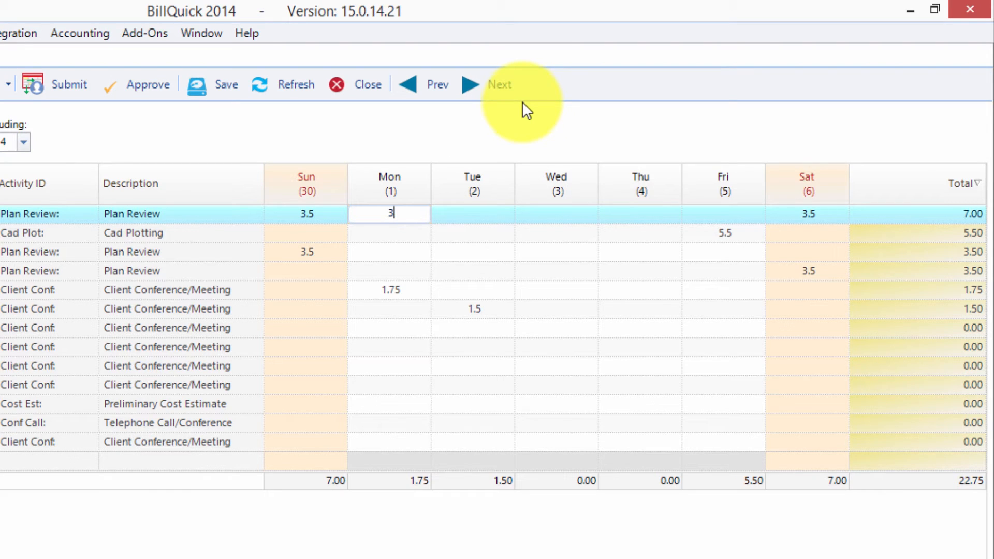
key("BackSpace")
key("shift+Tab")
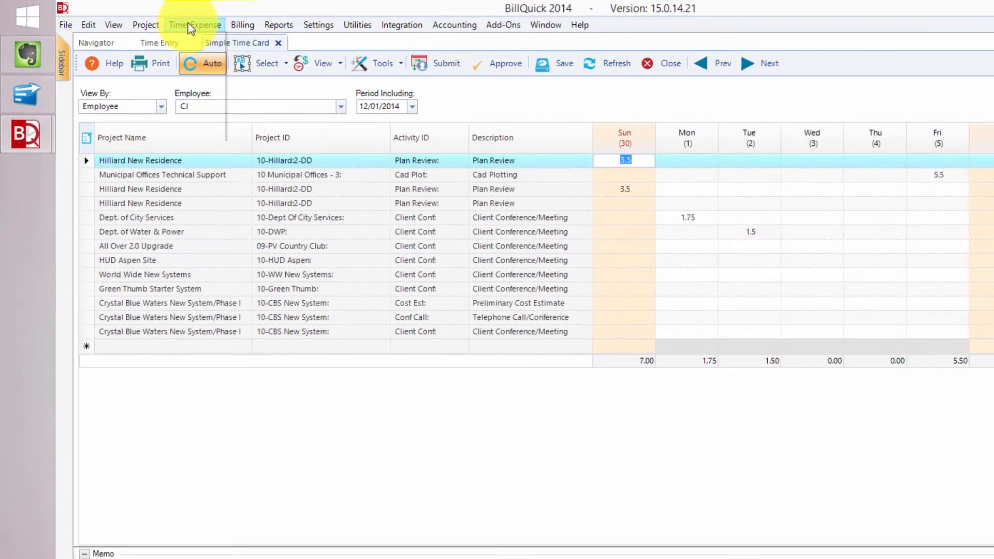
Open the Calendar View for time entry and check its View By choices, keeping Employee.
left_click(181, 22)
mouse_move(153, 60)
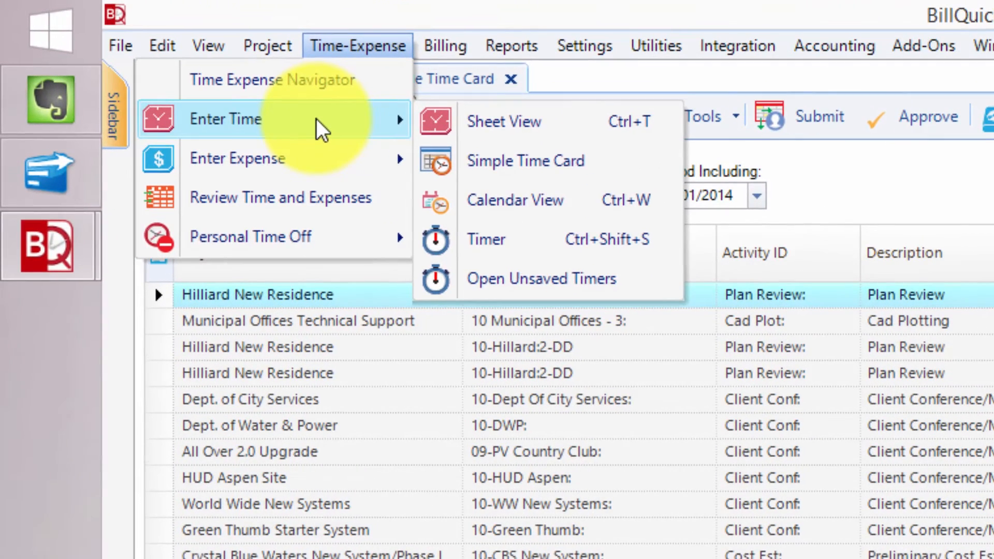
left_click(561, 200)
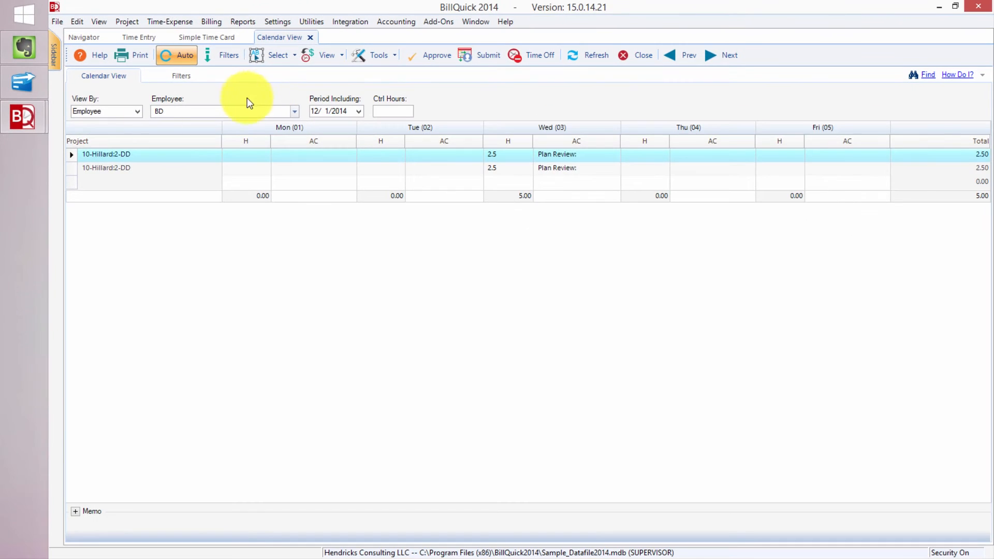
left_click(139, 110)
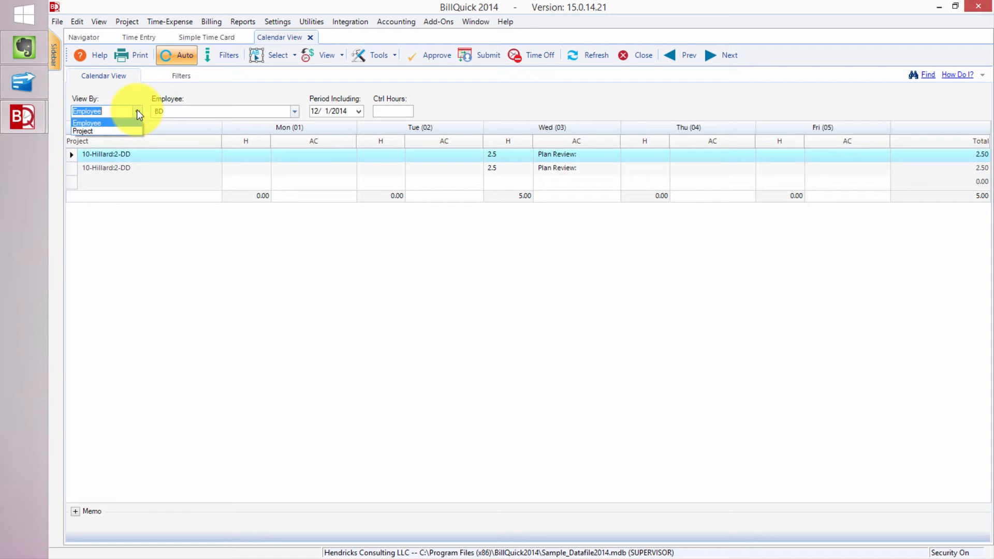
left_click(138, 112)
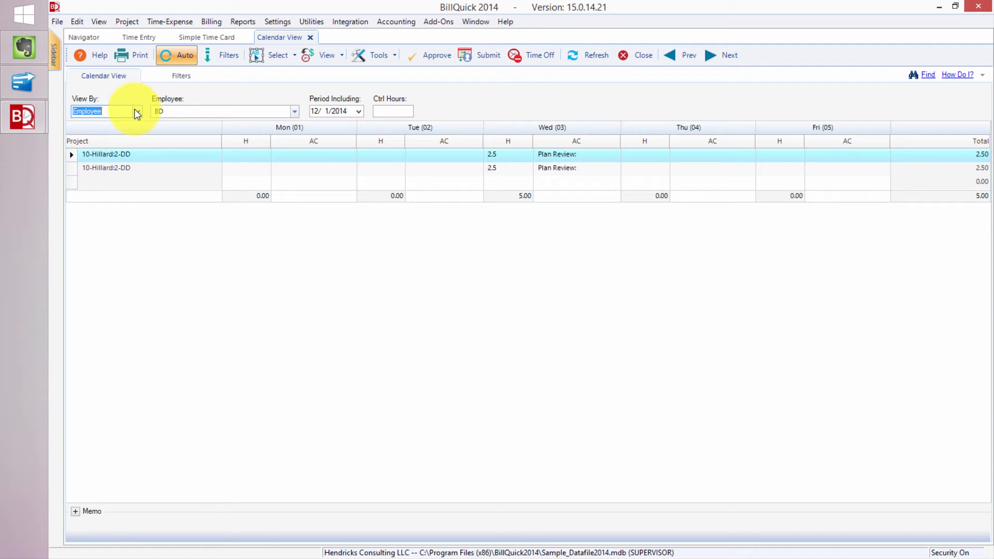
Show the calendar entries of employee CJ for the period including 12/1/2014.
left_click(294, 112)
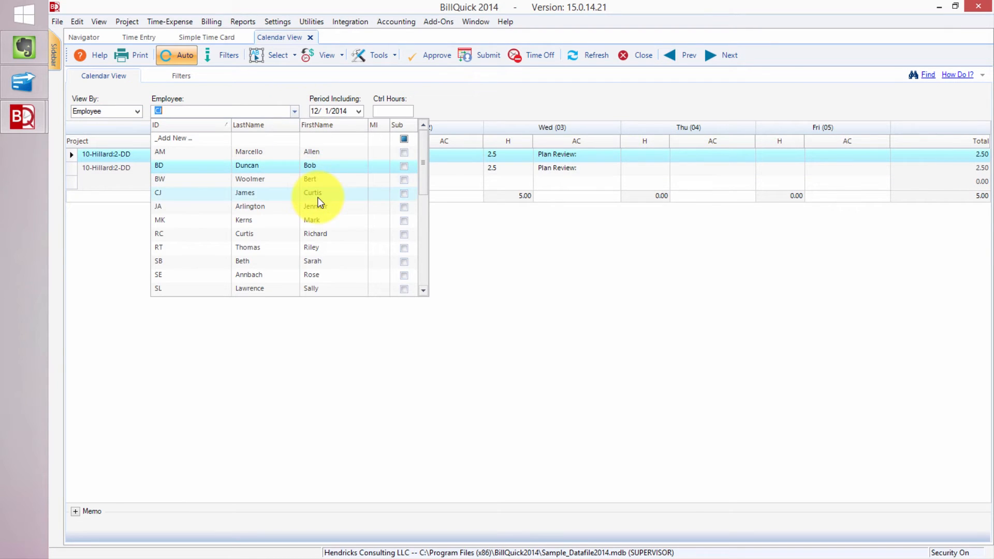
left_click(316, 194)
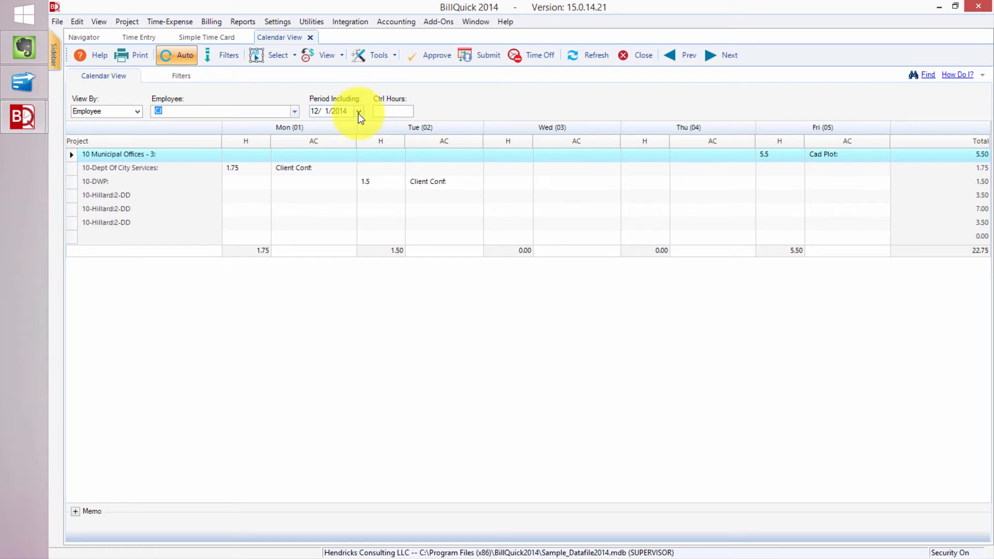
left_click(359, 111)
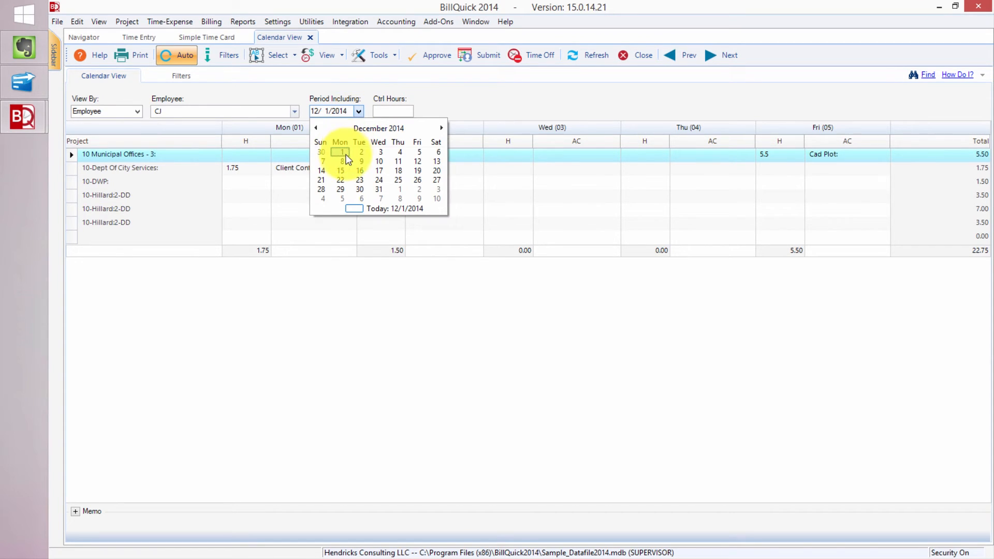
left_click(343, 153)
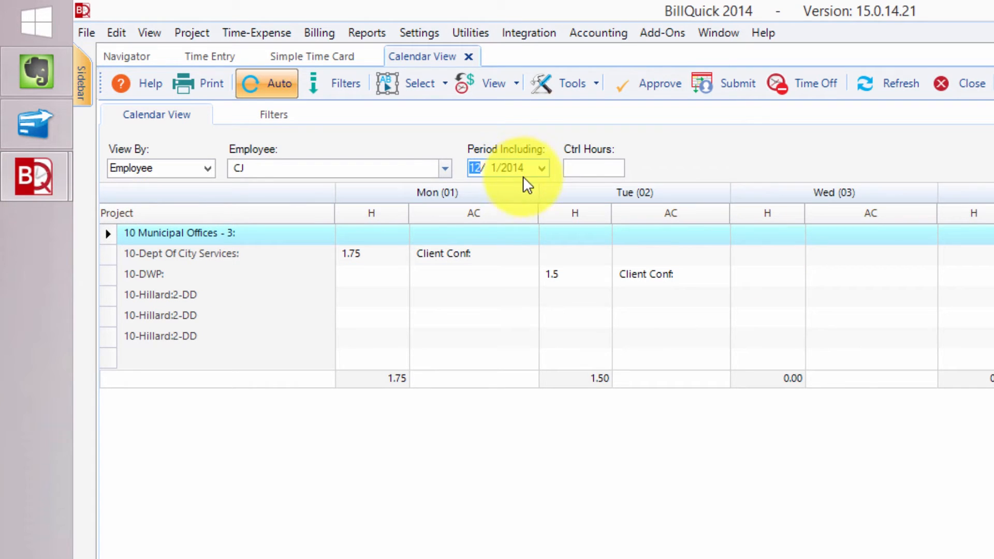
Review the filter options of the Calendar View and the other available ways to enter time.
left_click(271, 113)
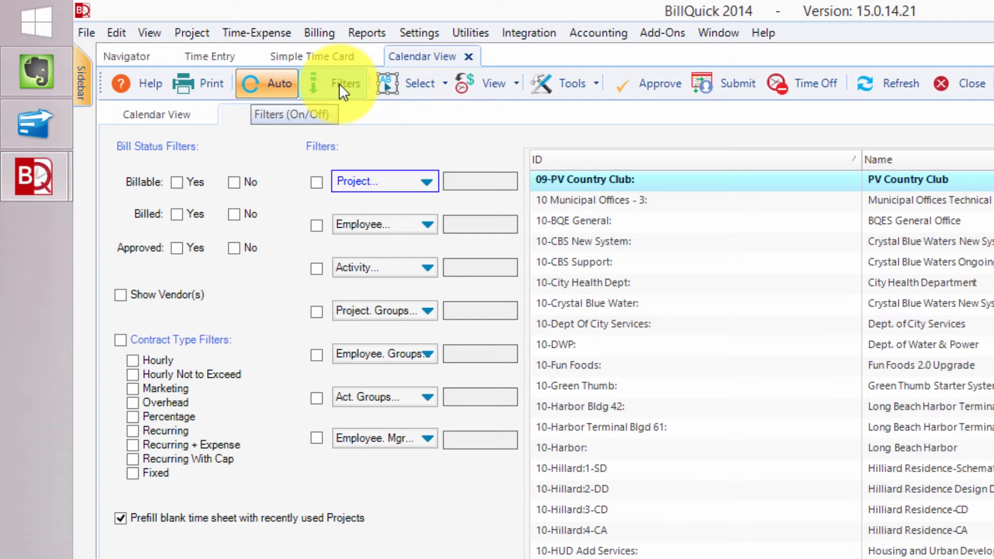
left_click(174, 114)
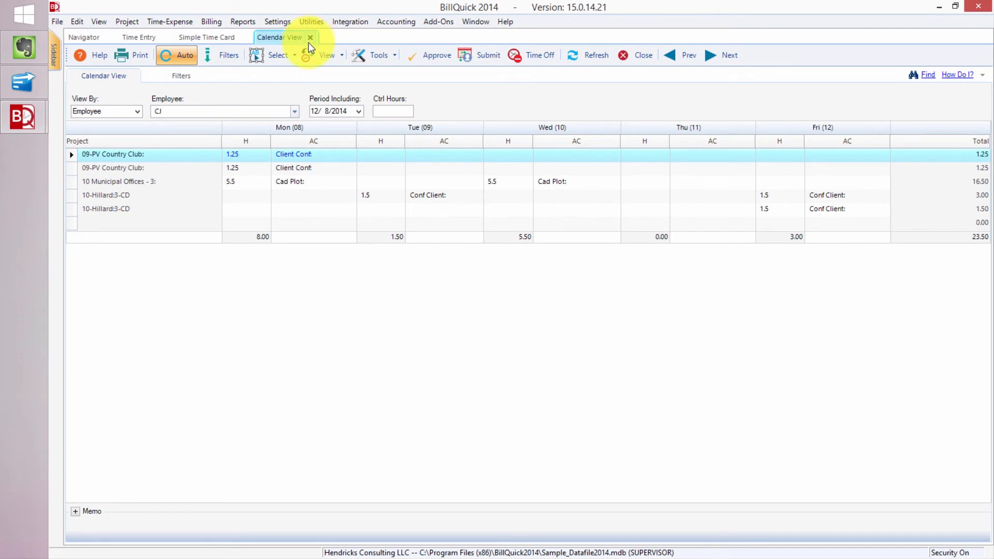
left_click(164, 22)
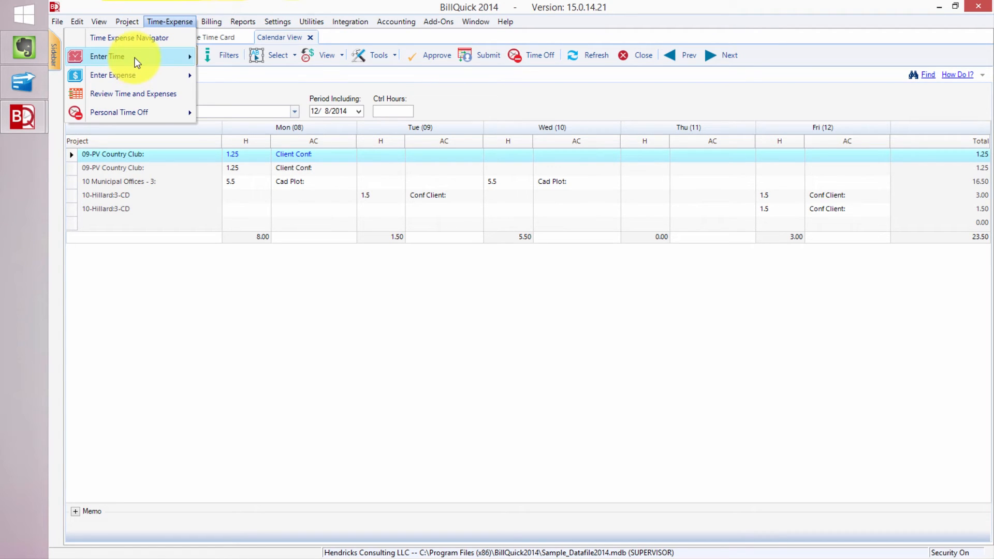
mouse_move(134, 60)
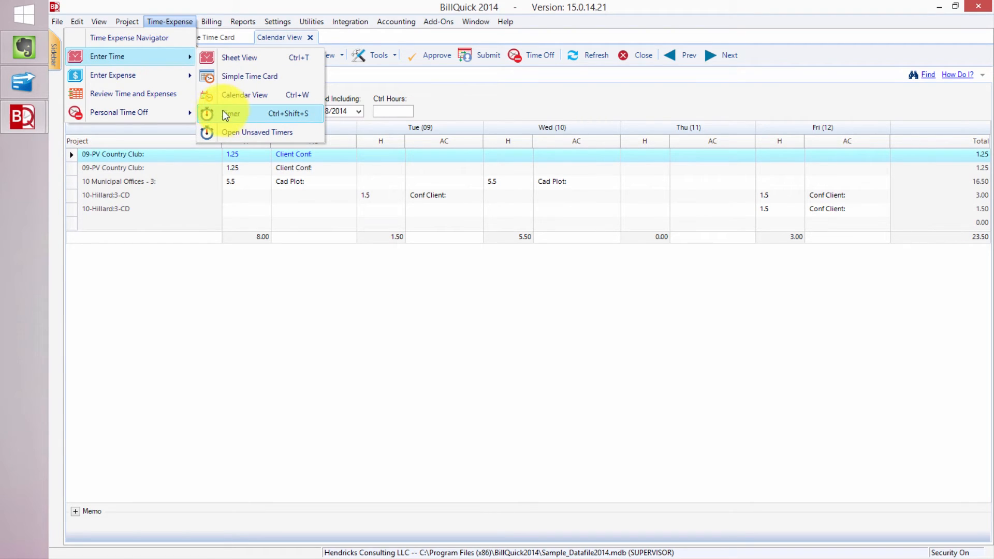
left_click(311, 359)
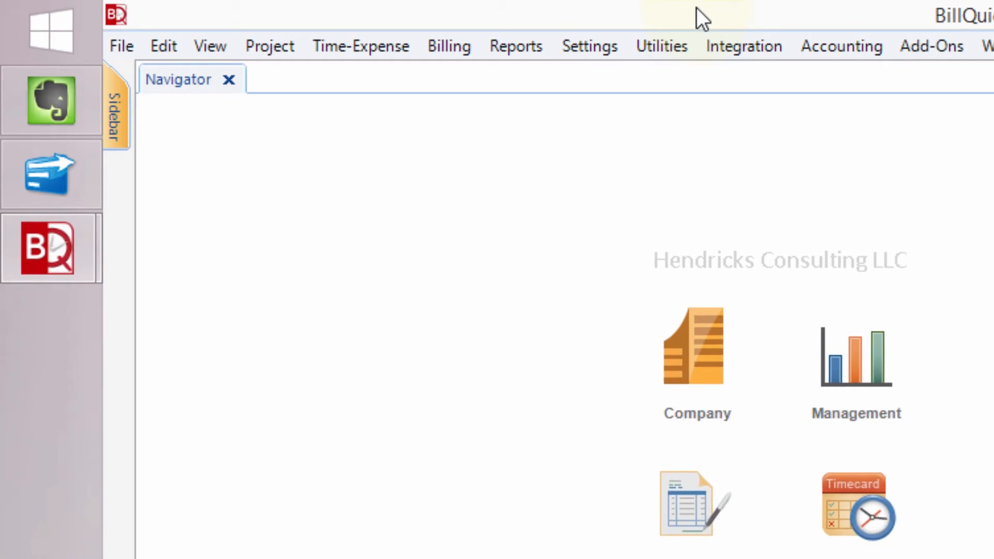
Open the Timer for entering time.
left_click(393, 46)
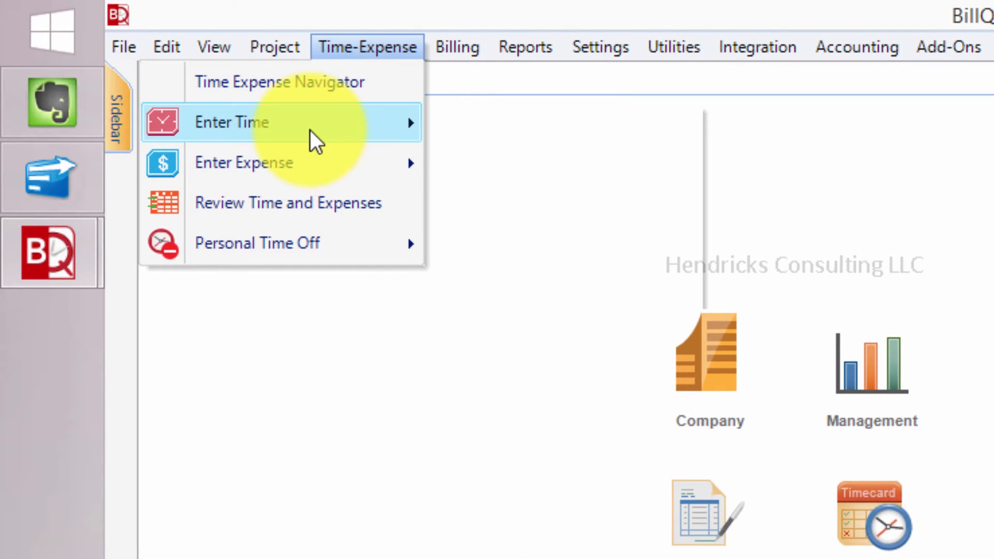
mouse_move(311, 138)
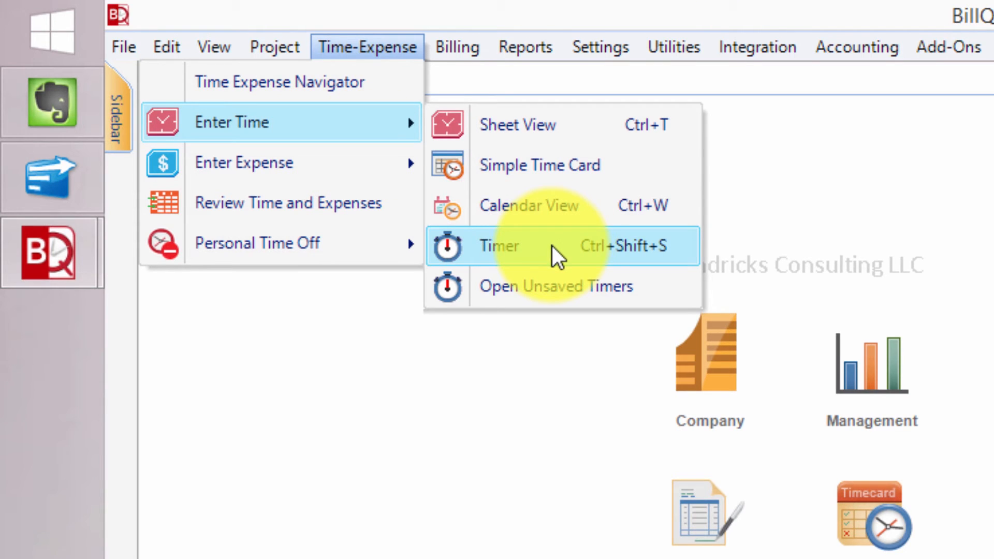
left_click(556, 254)
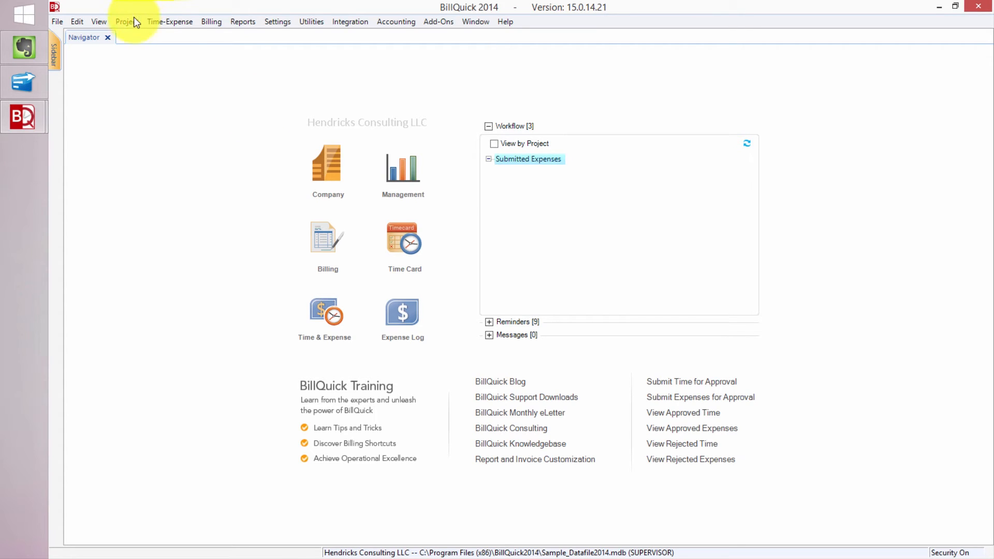
left_click(165, 23)
mouse_move(160, 61)
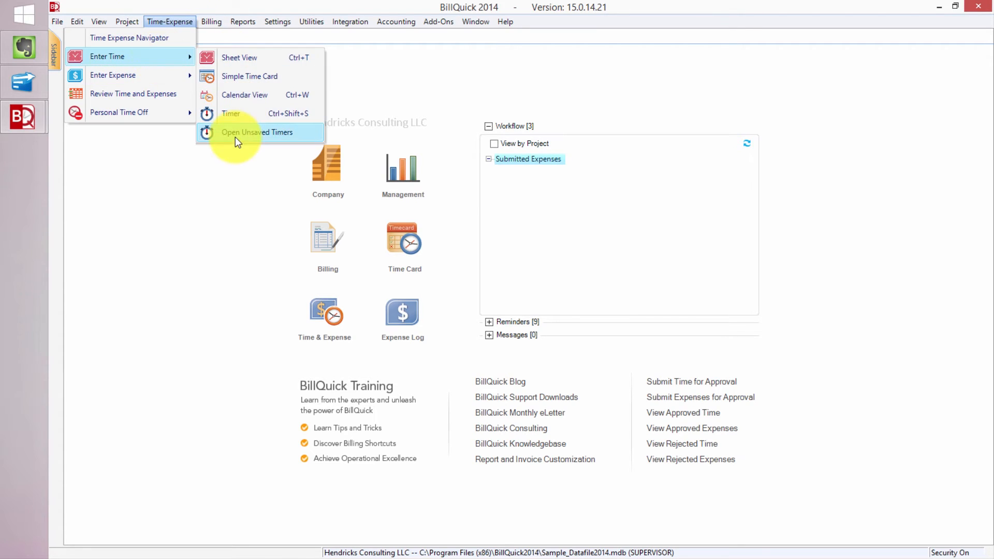
left_click(245, 114)
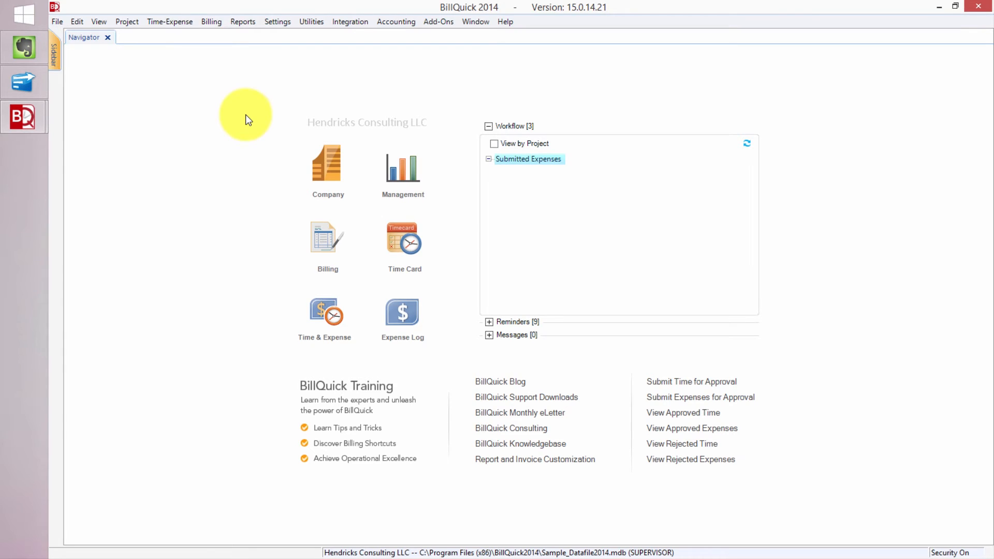
Bring the hidden Timer Control window in front of the main window, with the main window maximized behind it.
left_click_drag(552, 11, 534, 81)
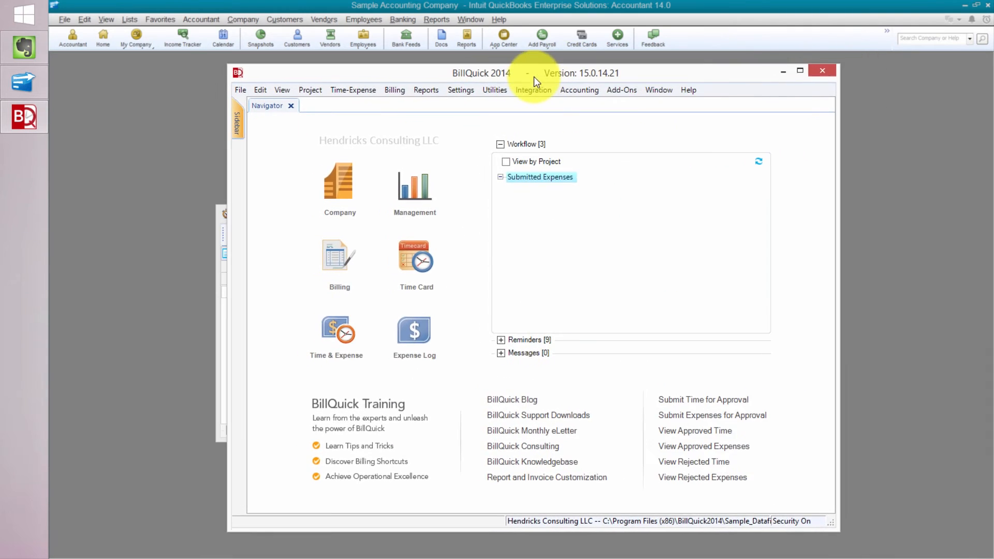
left_click(214, 273)
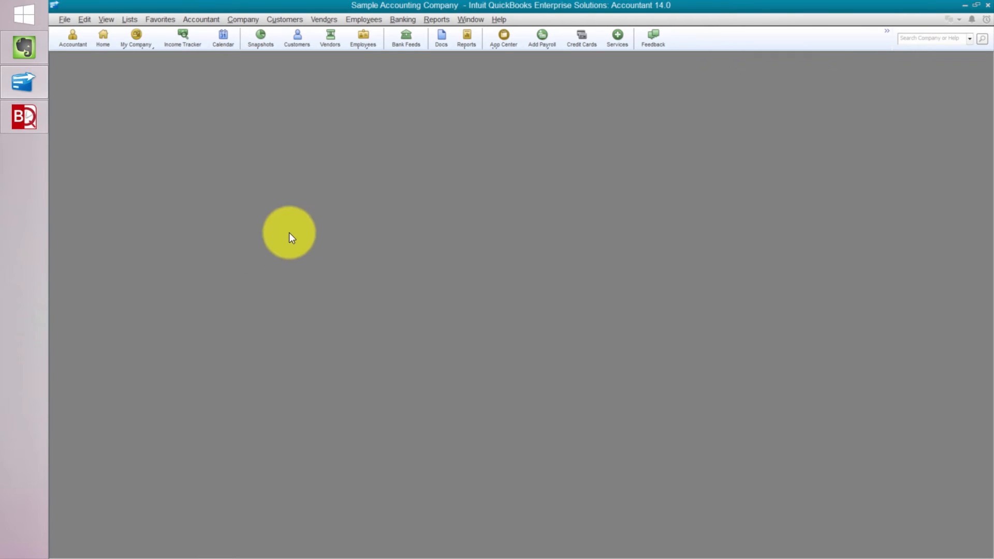
left_click(32, 123)
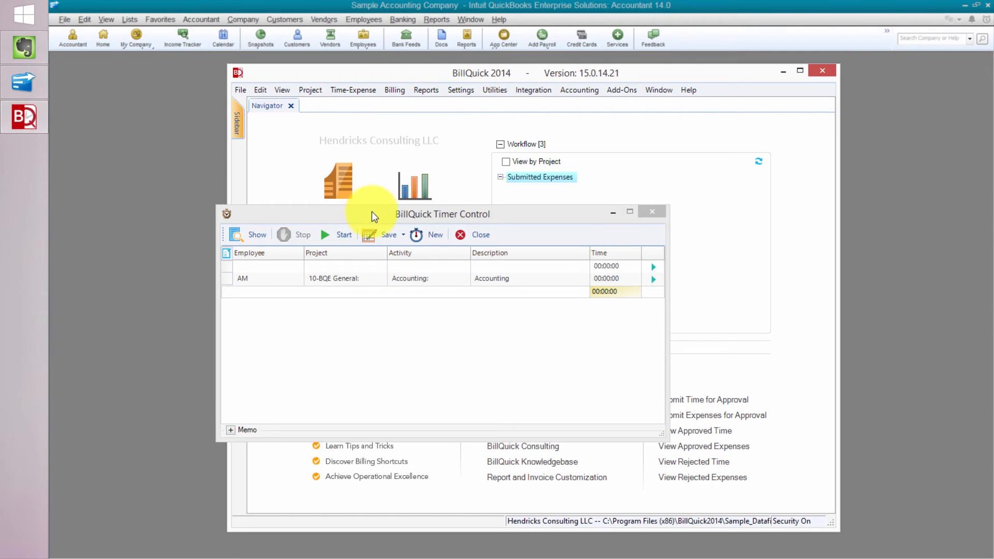
left_click_drag(371, 211, 429, 179)
left_click(800, 71)
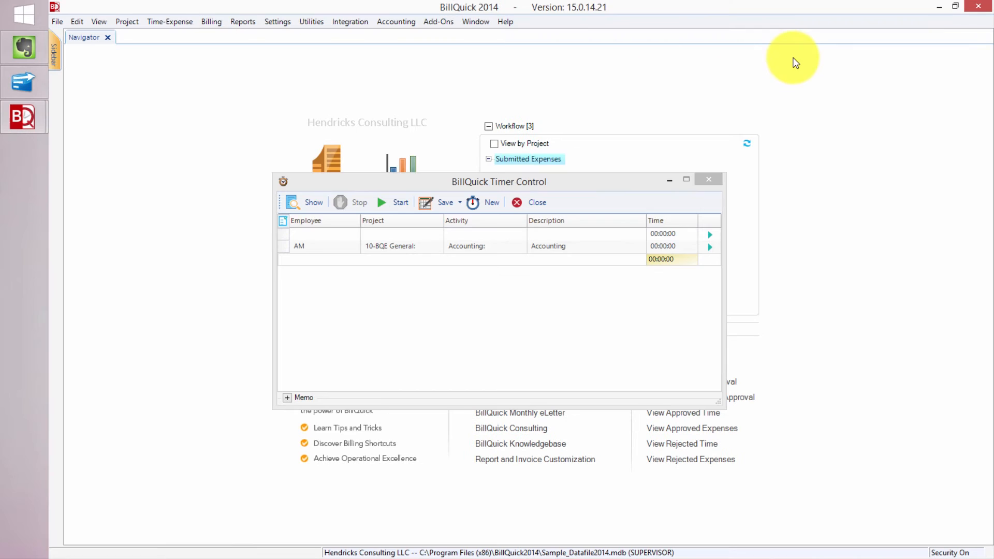
left_click_drag(518, 178, 377, 67)
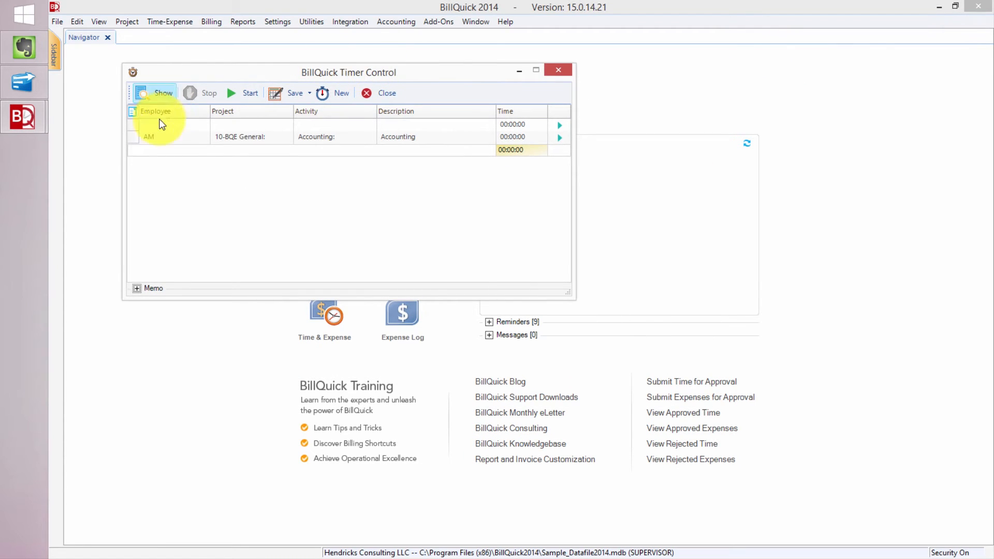
Start and stop the timer for employee AM on project 10-BQE General, activity Accounting, leaving that row selected.
left_click(173, 137)
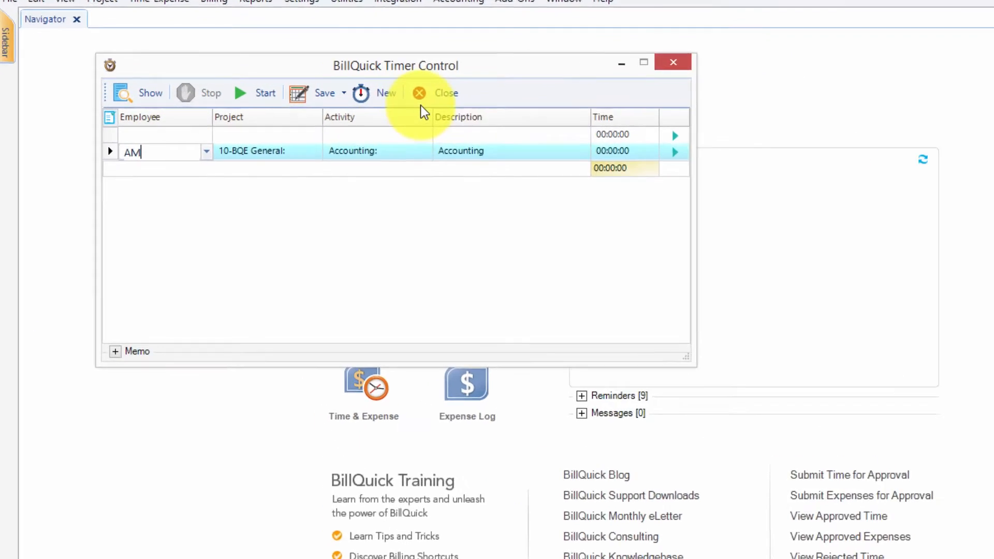
left_click(61, 189)
left_click(310, 98)
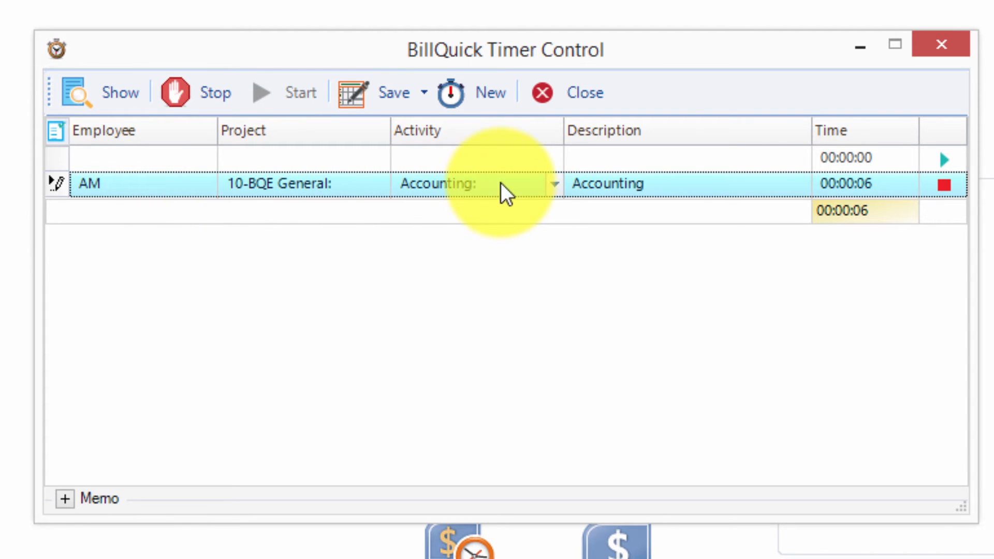
left_click(215, 96)
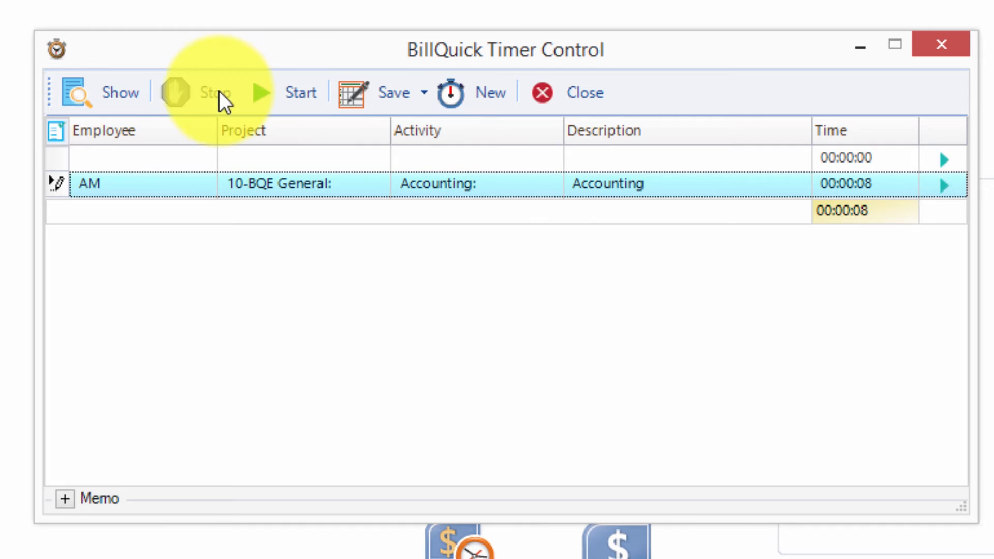
left_click(87, 158)
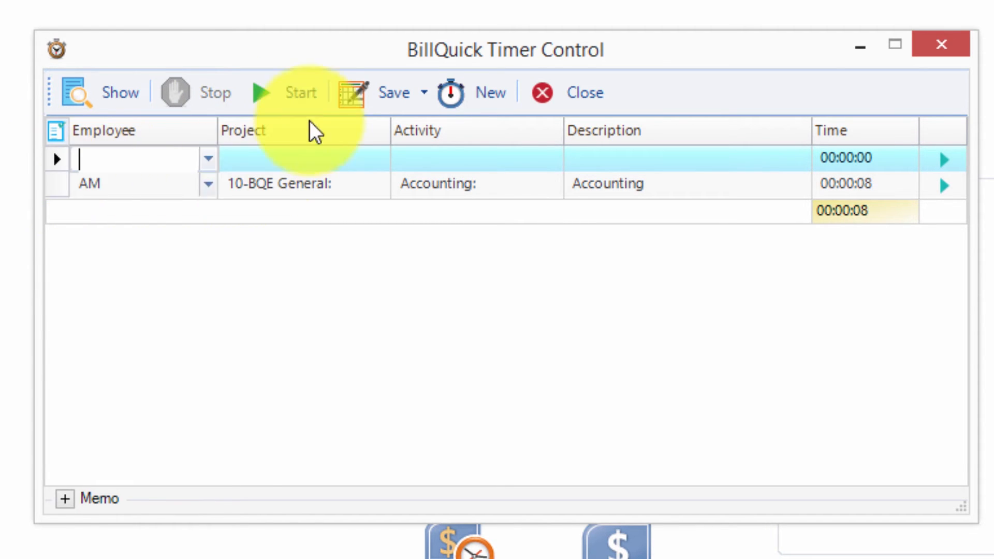
left_click(295, 193)
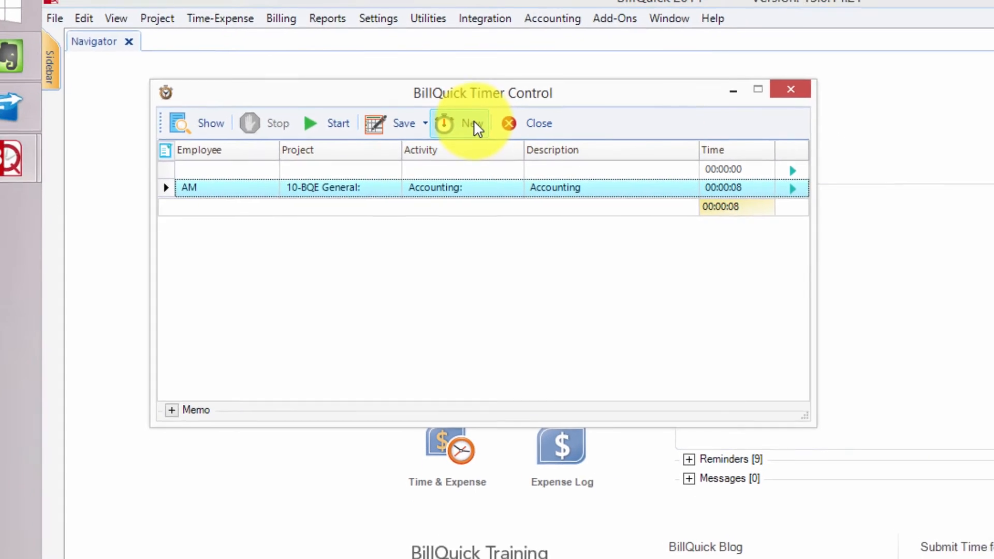
Create a new timer, look at its tools, and try collapsing and expanding its details.
left_click(475, 126)
left_click_drag(248, 51, 482, 73)
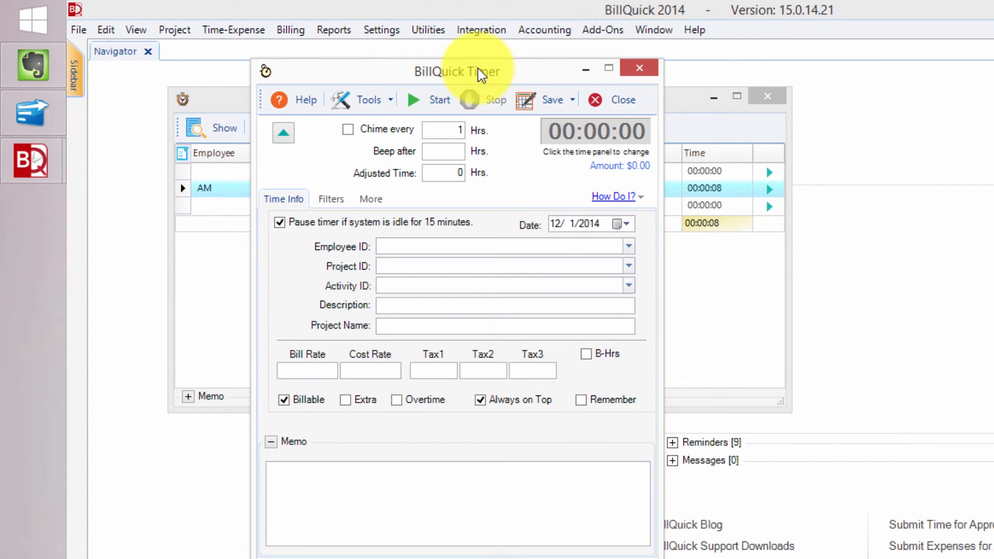
left_click(385, 99)
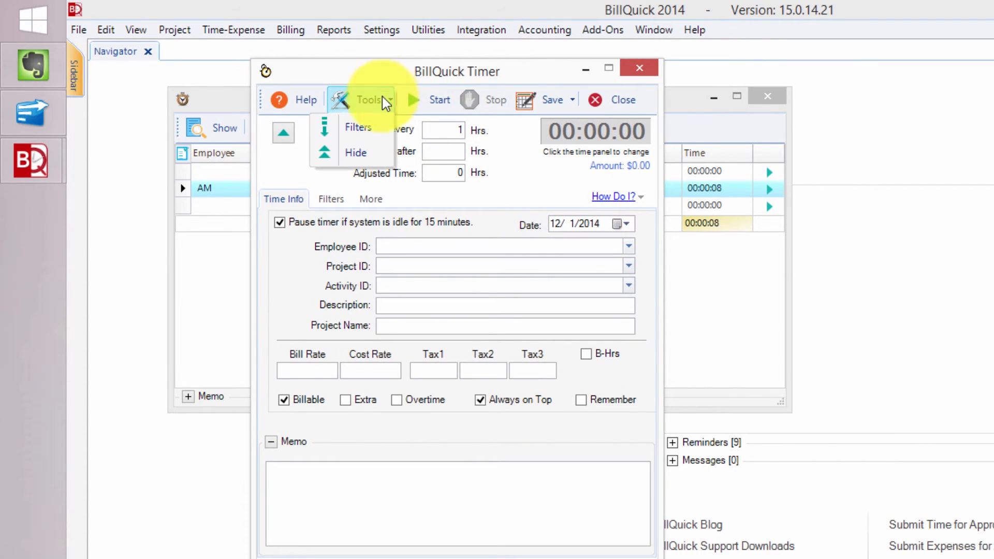
left_click(353, 101)
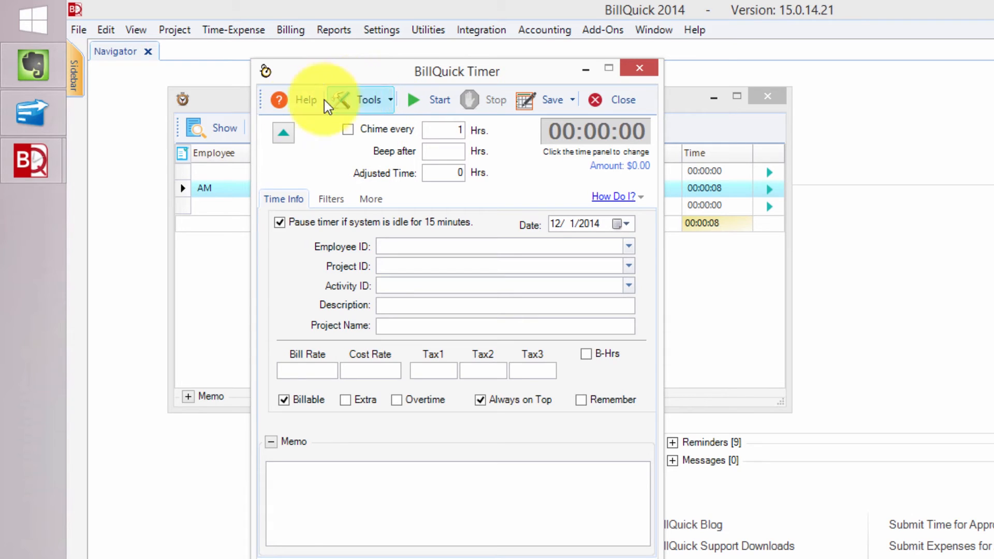
left_click(283, 134)
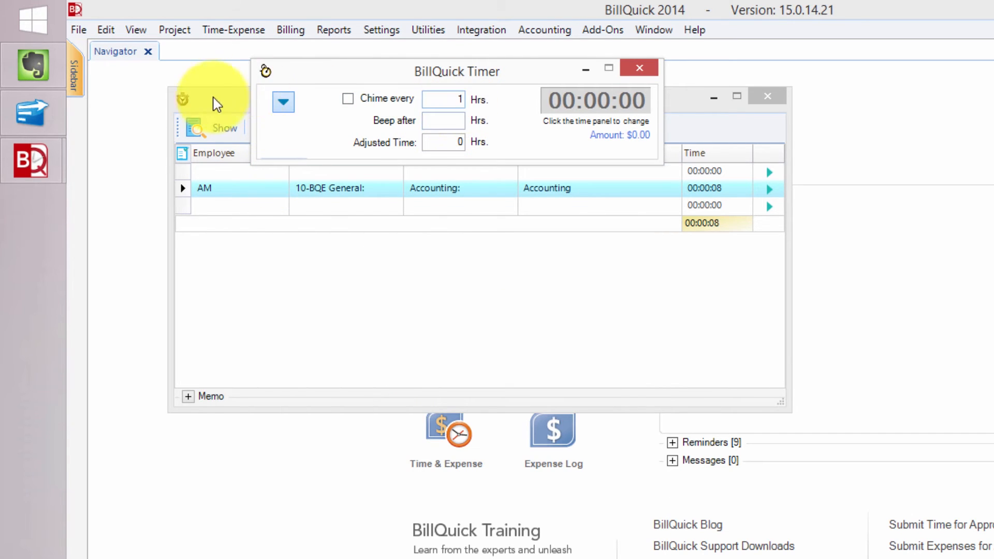
left_click(284, 101)
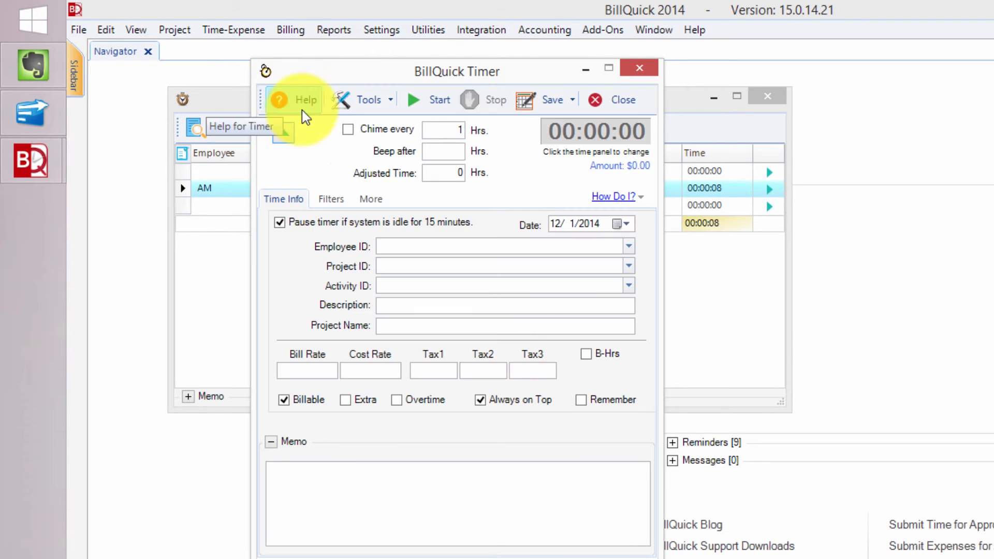
Turn on the new timer's chime and set it to sound every 1 hour.
left_click(349, 130)
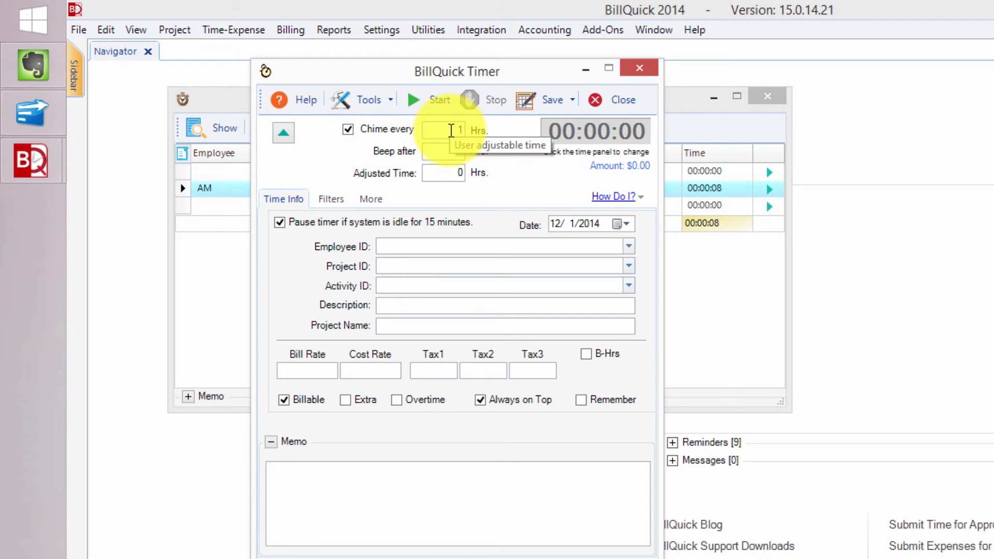
left_click(462, 130)
key("BackSpace")
type("1")
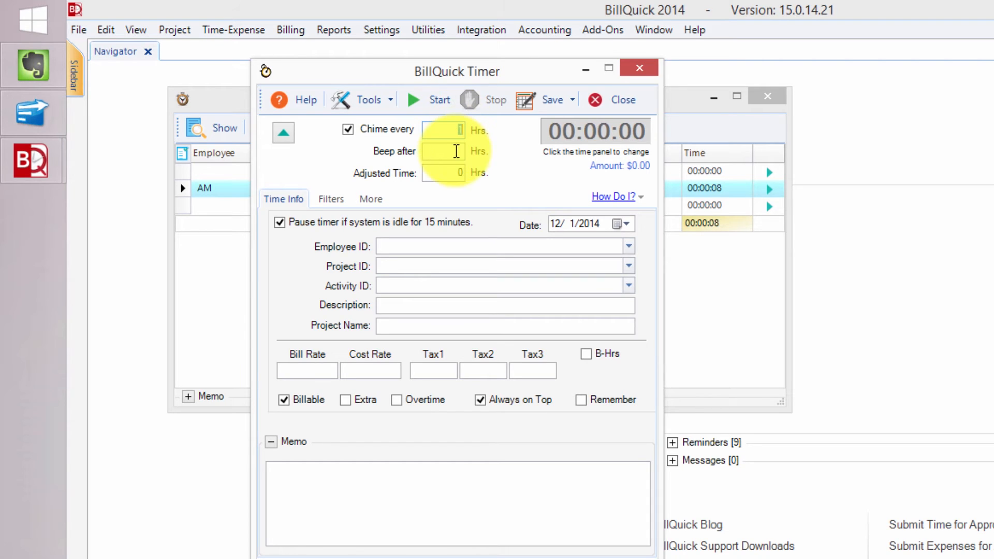
Try an adjusted time of 1.5 hours on the new timer and reset it to 0.
left_click(456, 151)
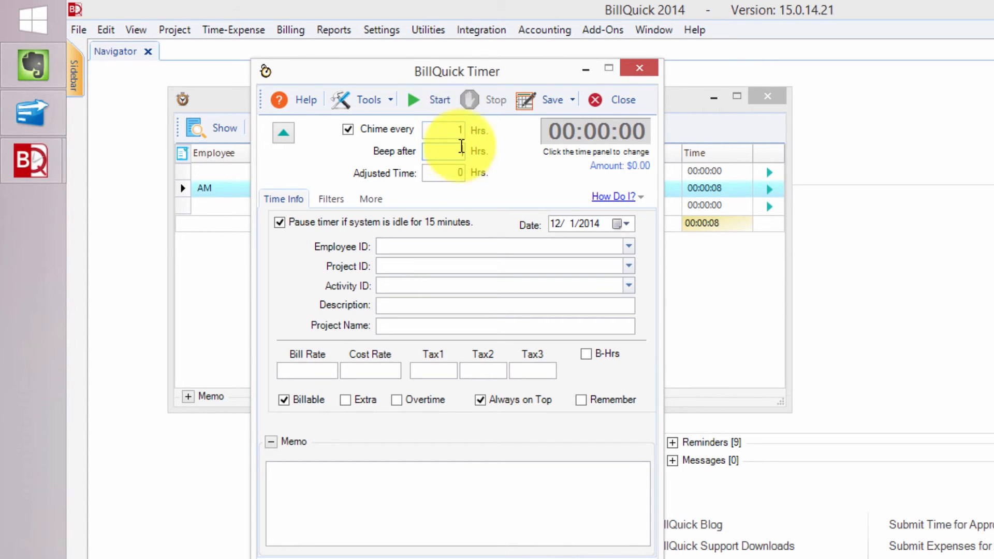
left_click(471, 132)
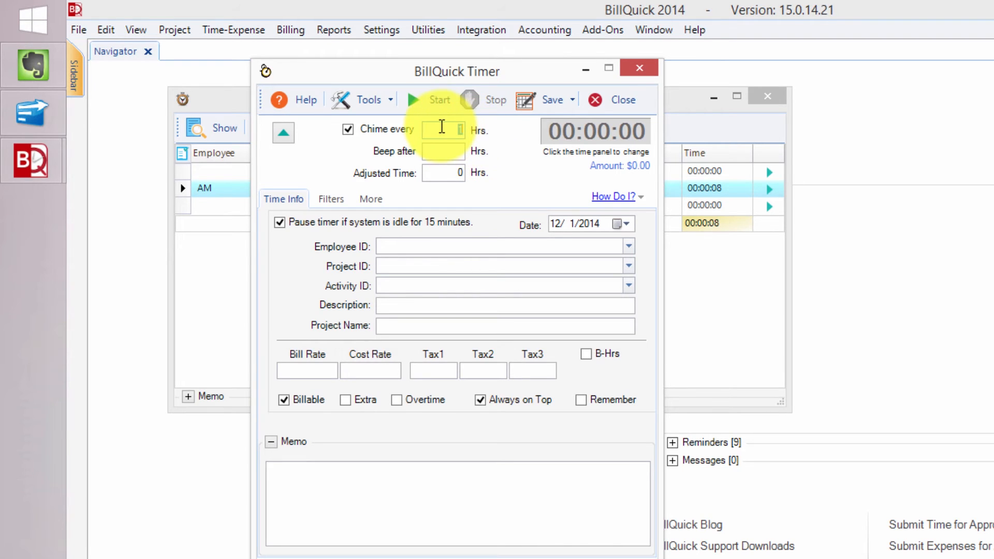
left_click(455, 173)
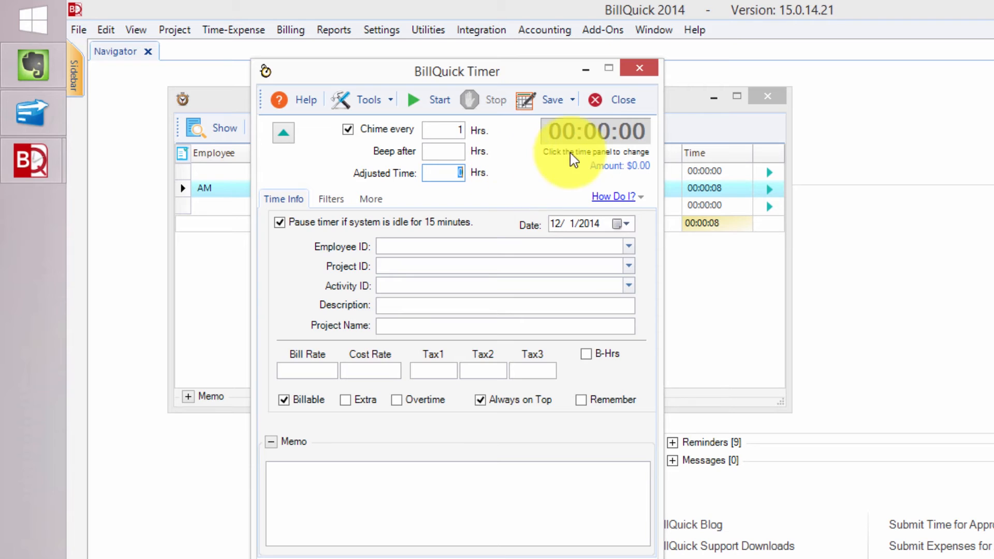
type("1.5")
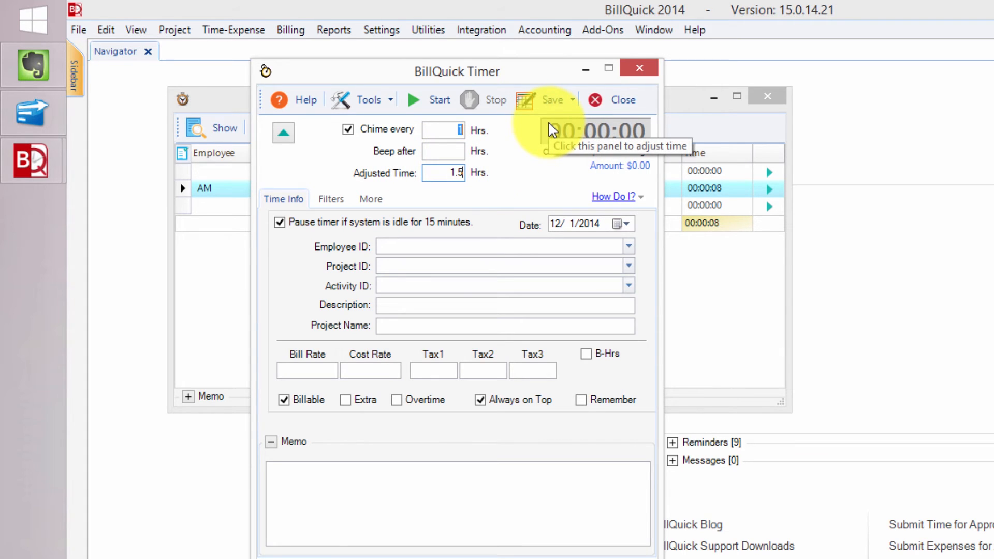
left_click(553, 130)
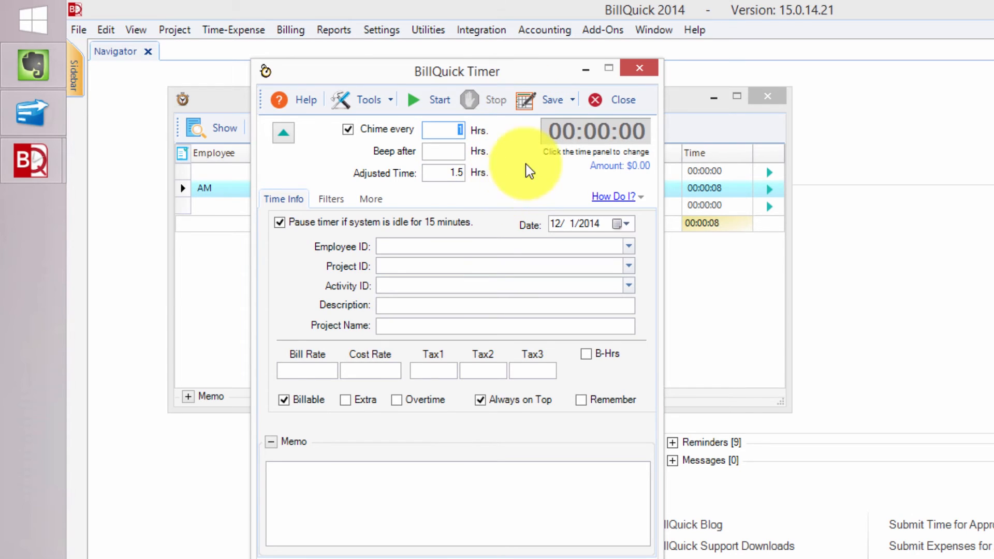
left_click_drag(442, 173, 481, 173)
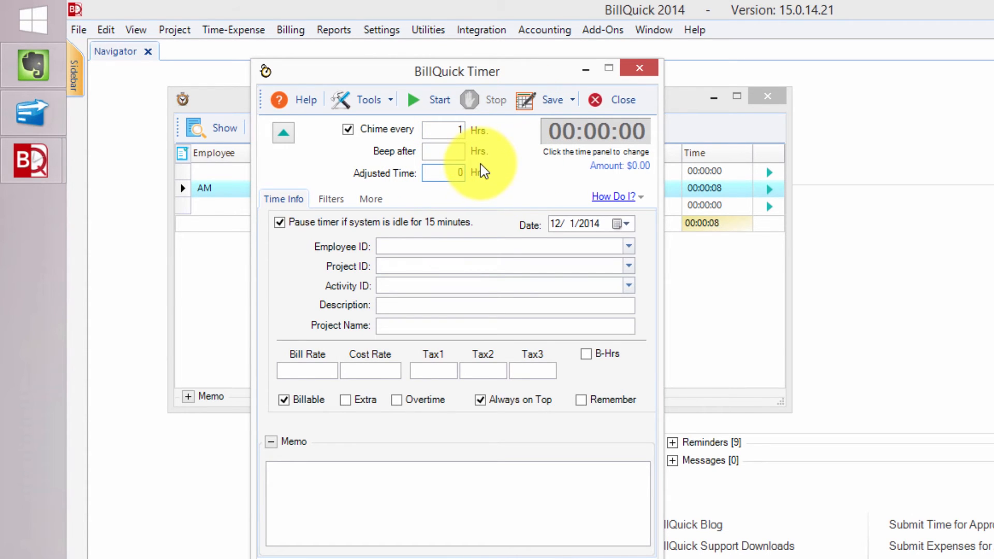
key("Tab")
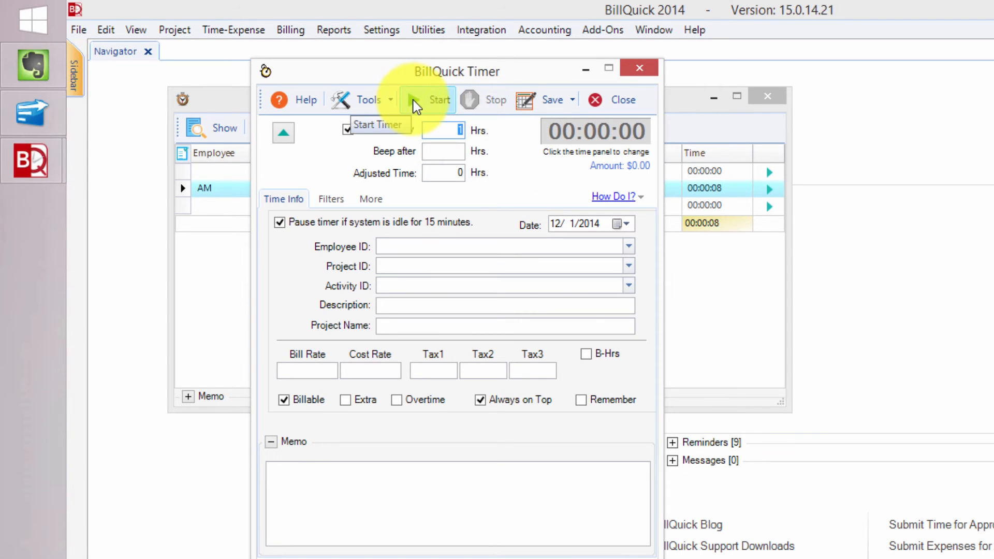
Assign the new timer to employee CJ, project 10-Green Thumb and activity Accounting.
left_click(629, 247)
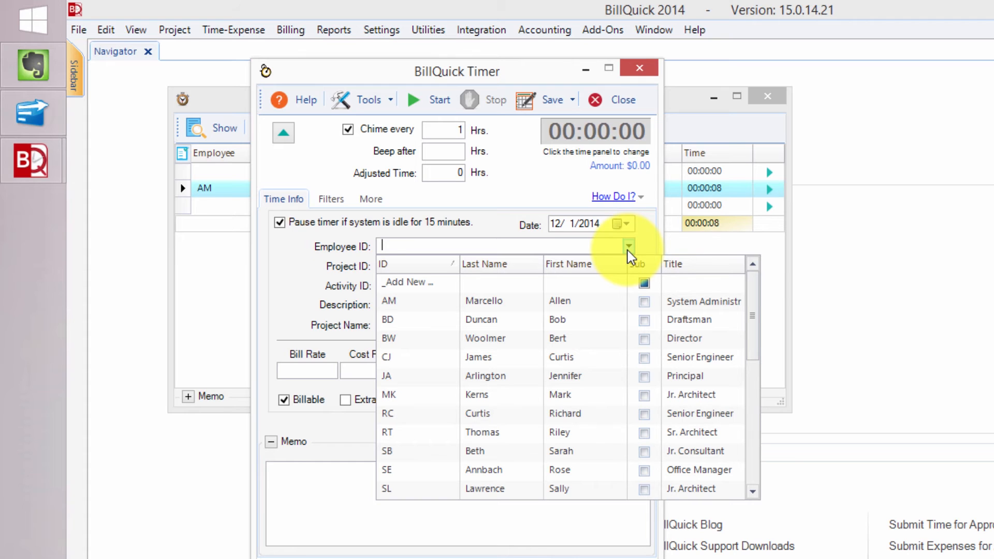
left_click(488, 357)
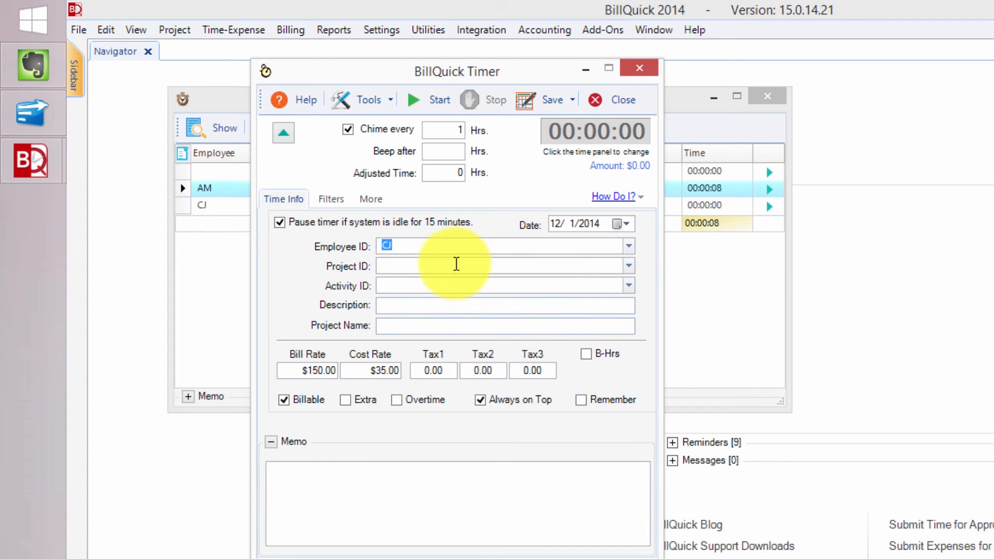
left_click(629, 266)
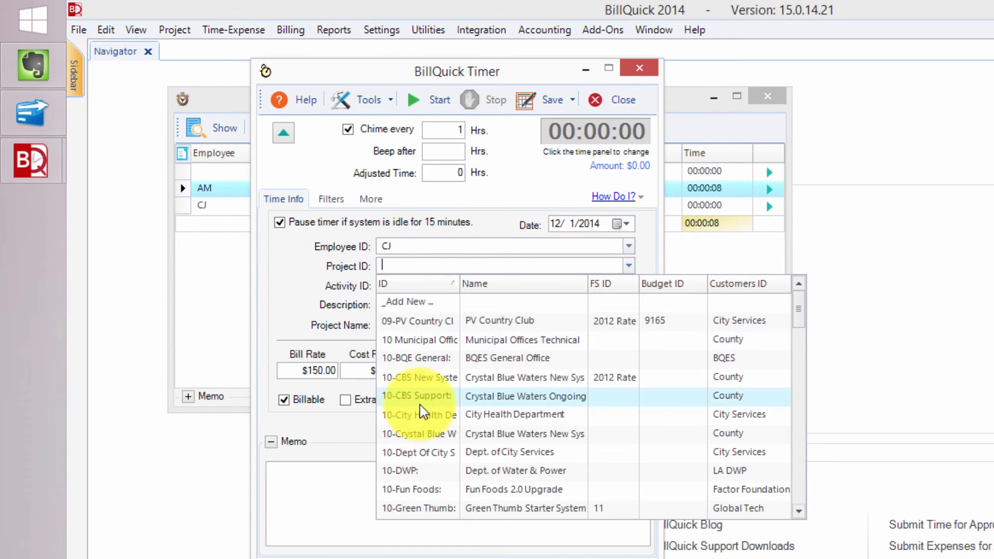
left_click(418, 508)
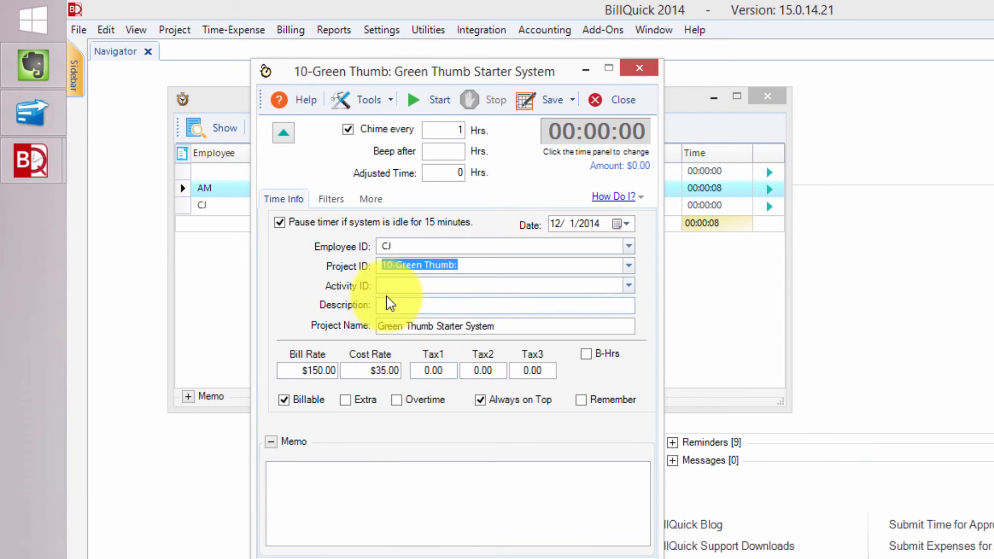
left_click(629, 285)
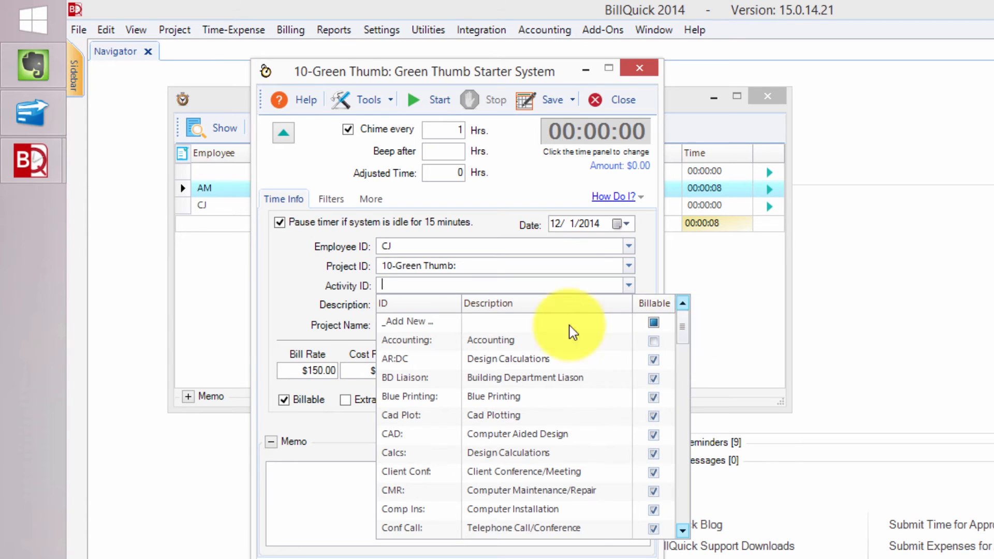
left_click(427, 341)
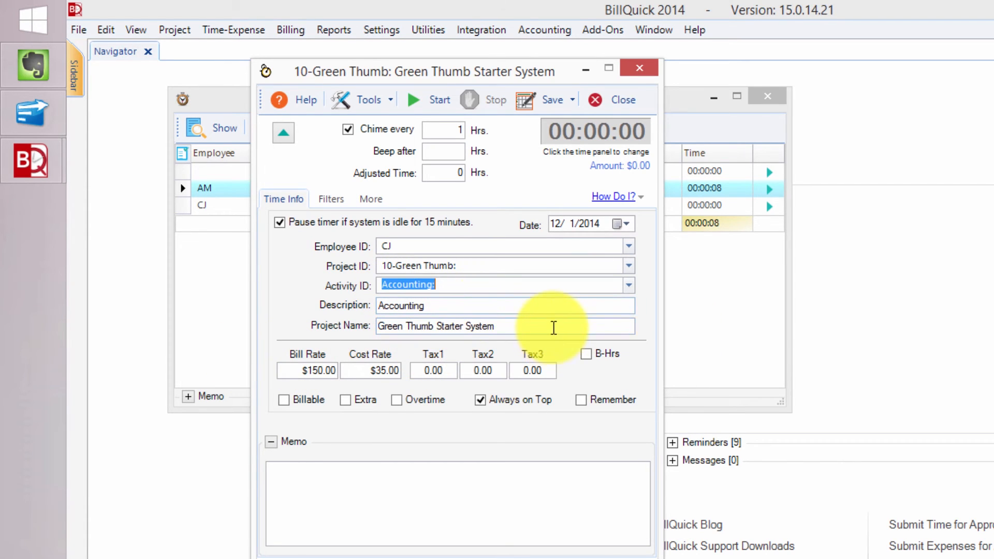
Mark the Green Thumb timer's time as billable, leaving its project name and memo as they are.
left_click(550, 326)
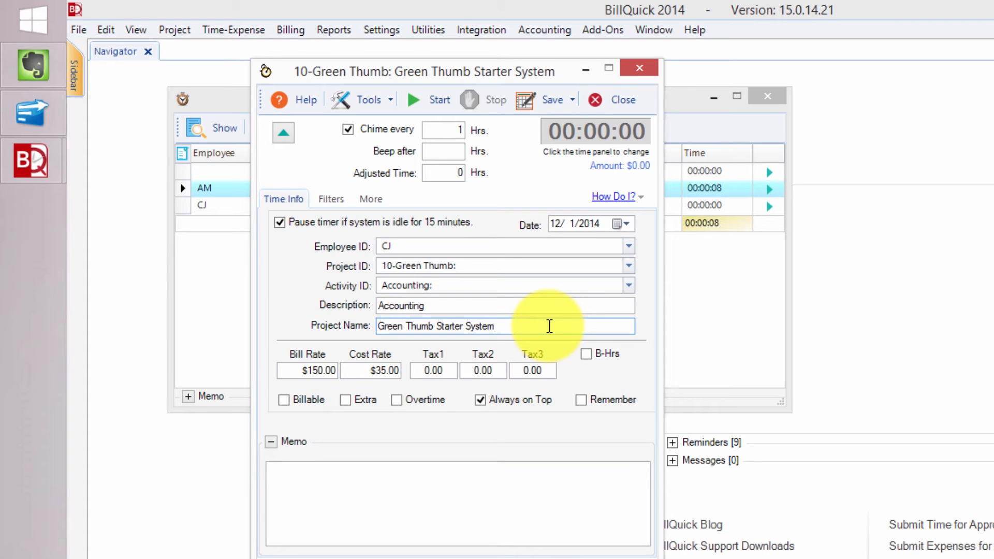
left_click(340, 513)
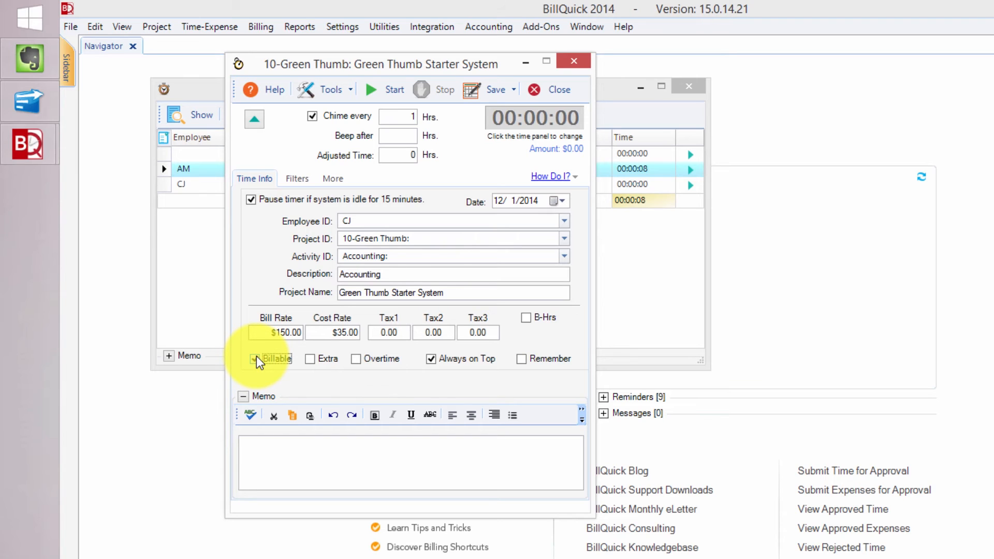
left_click(255, 359)
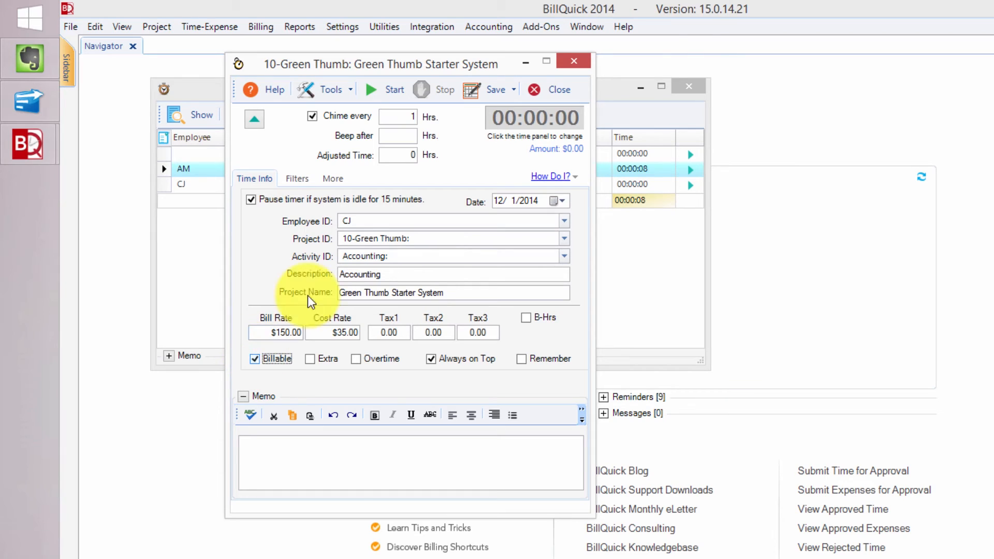
Start the Green Thumb timer, move its window aside to reveal the Timer Control, and stop the timer.
left_click(387, 93)
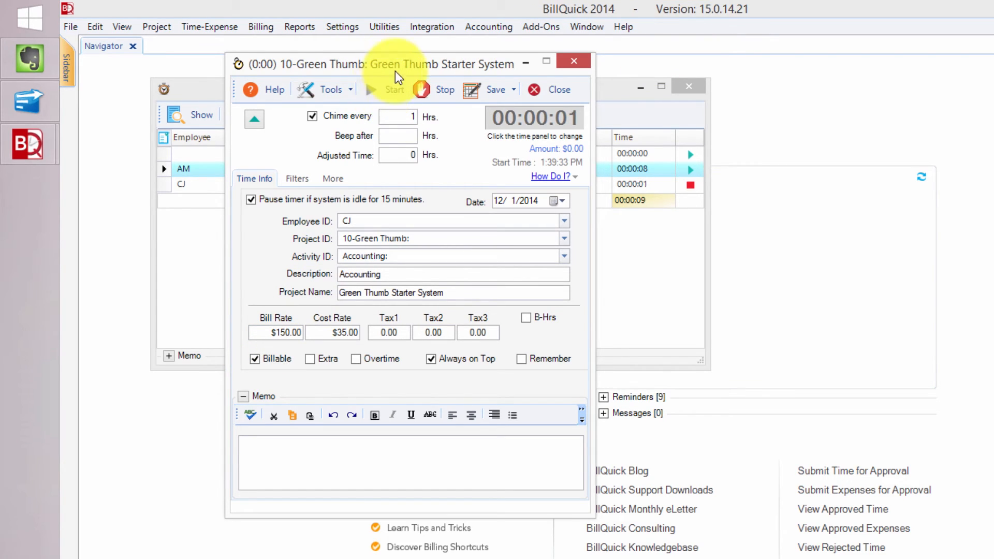
left_click_drag(377, 64, 213, 24)
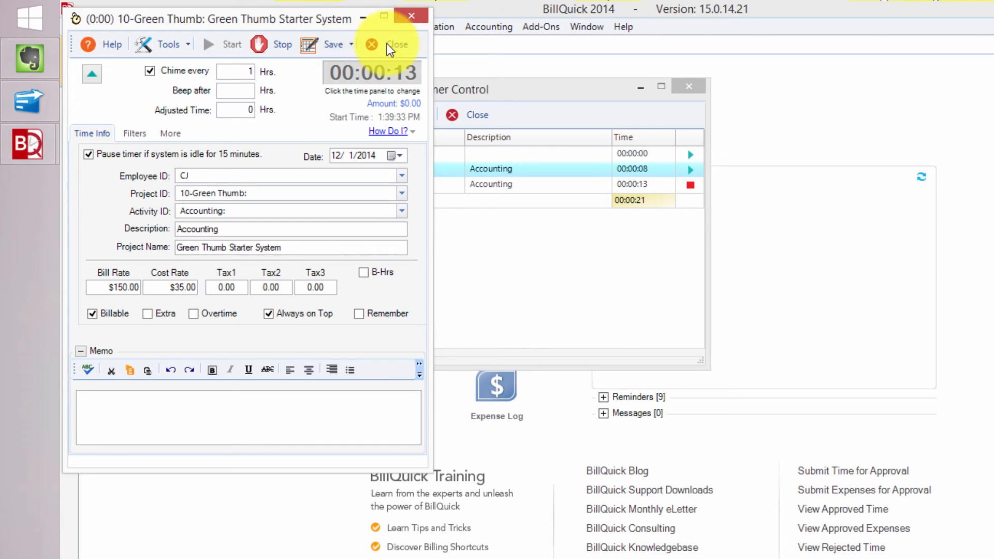
left_click(260, 44)
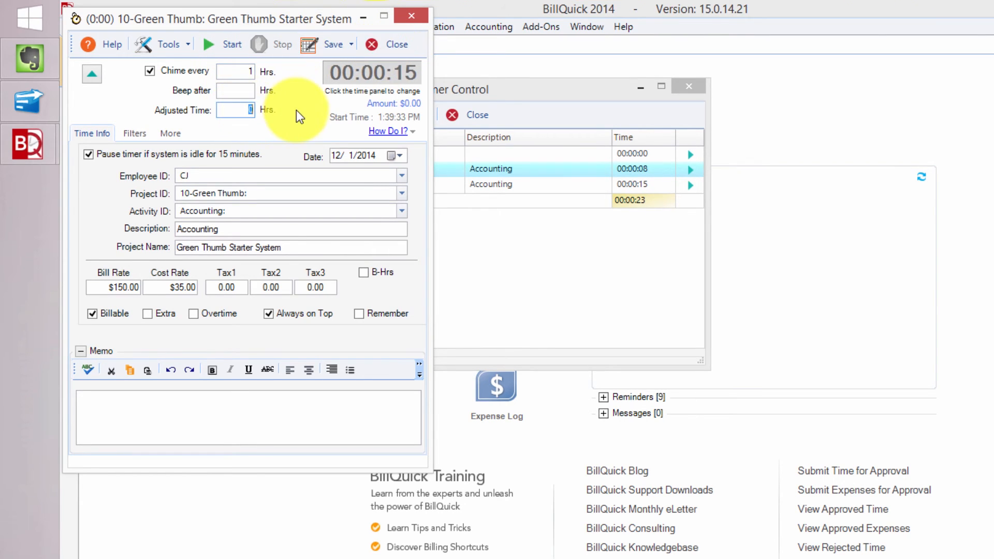
Set the Green Thumb timer's adjusted time to 1.5 hours and have its timer state remembered.
type(".5")
key("Tab")
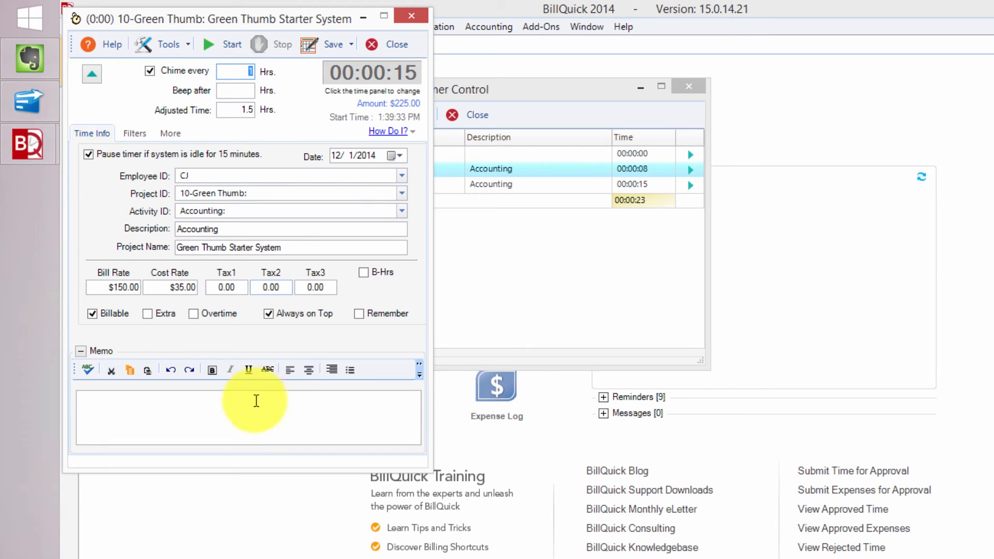
left_click(378, 316)
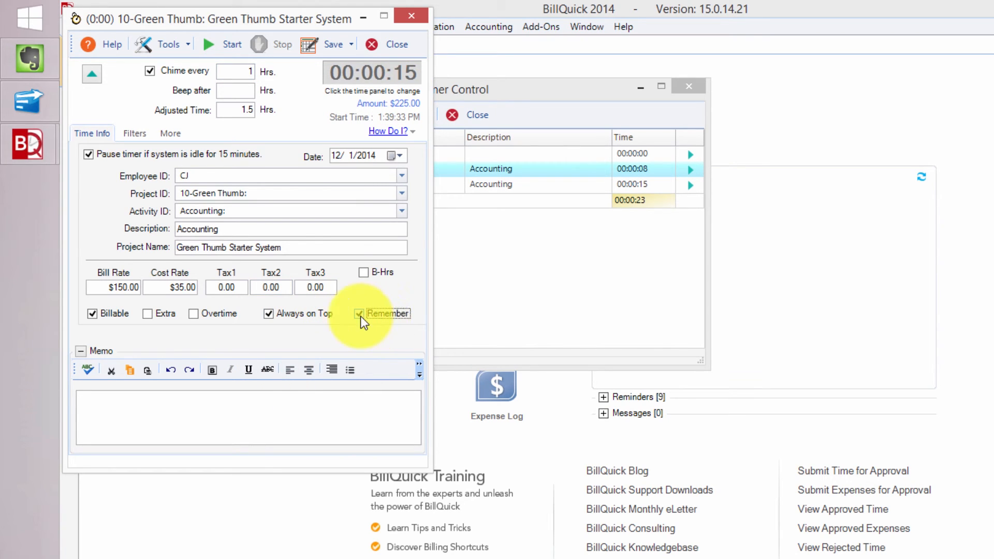
Close the Green Thumb timer and the Timer Control without saving the unlogged time of either timer.
left_click(391, 46)
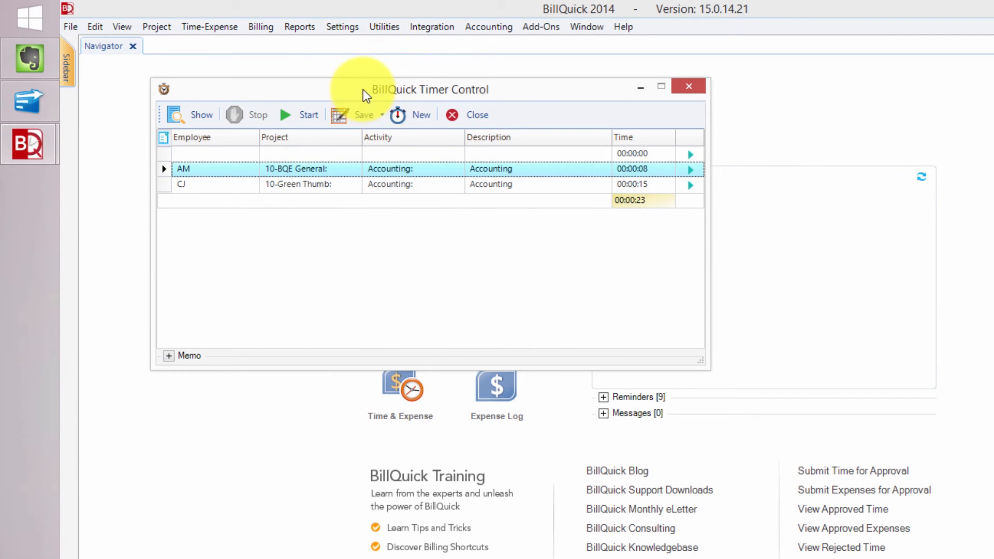
left_click(690, 86)
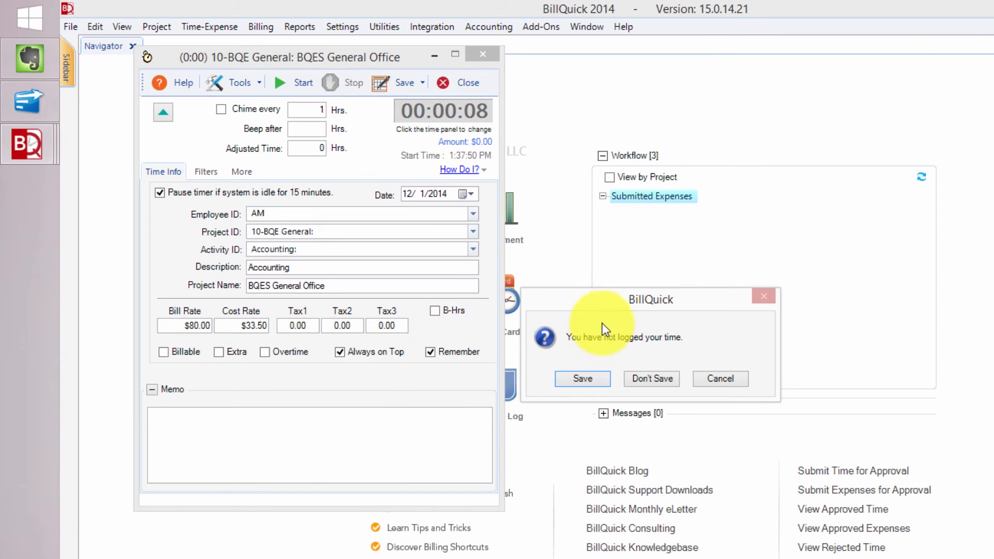
left_click(651, 378)
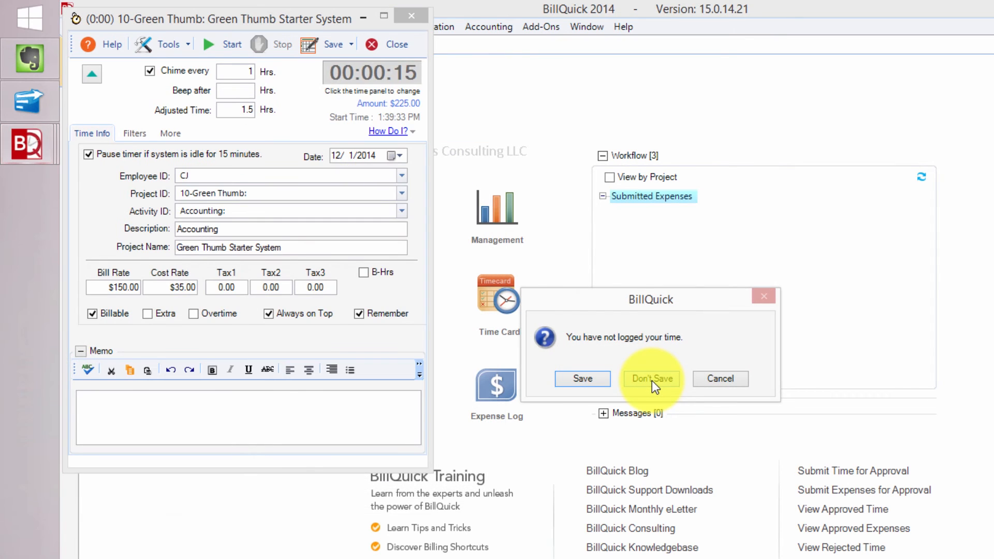
left_click(651, 378)
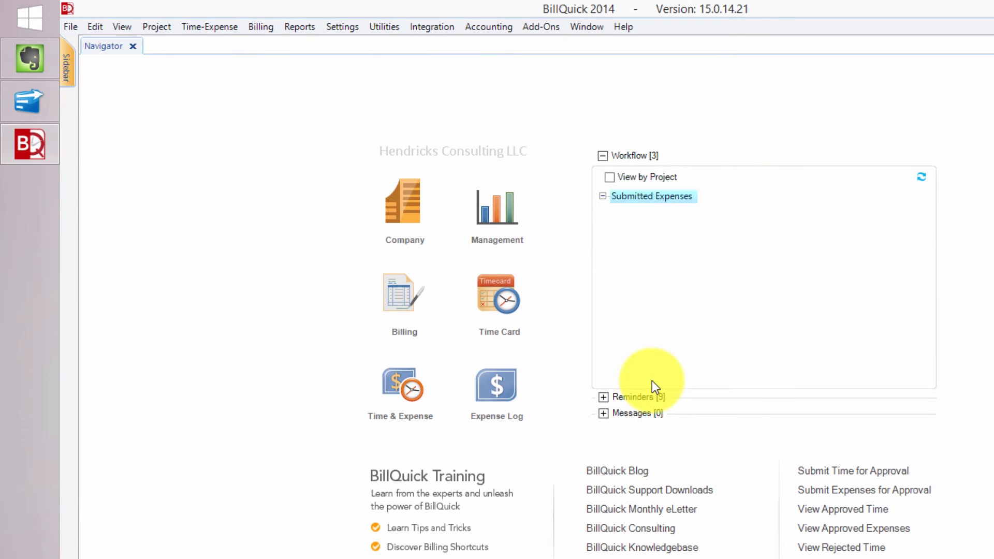
Reopen the unsaved timers and place the 10-Green Thumb and 10-BQE General windows side by side.
left_click(154, 26)
mouse_move(200, 71)
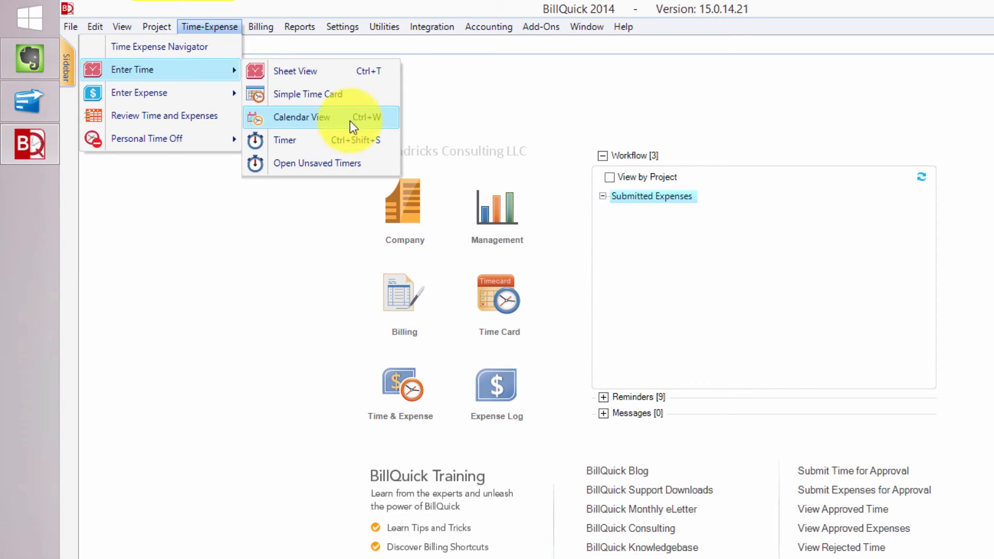
left_click(343, 165)
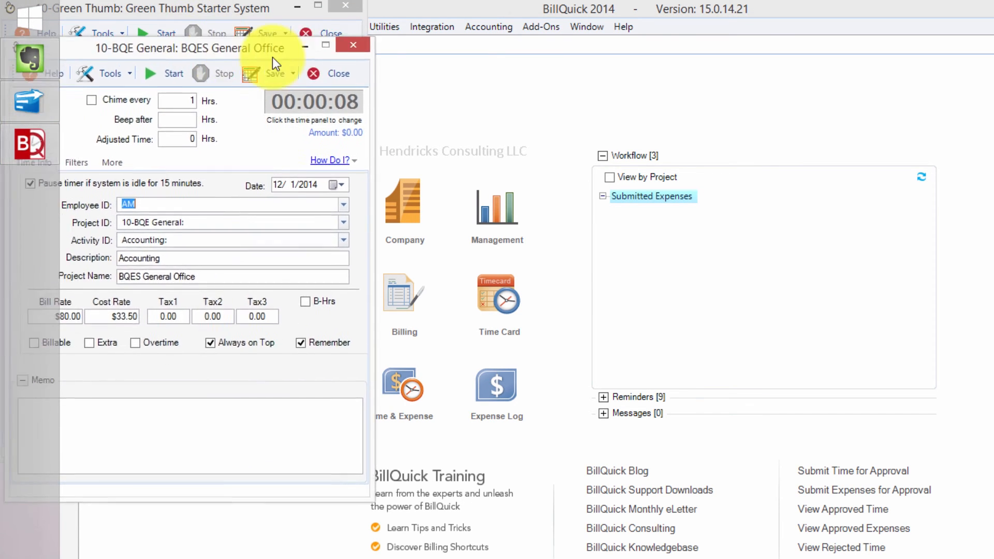
left_click_drag(273, 57, 587, 50)
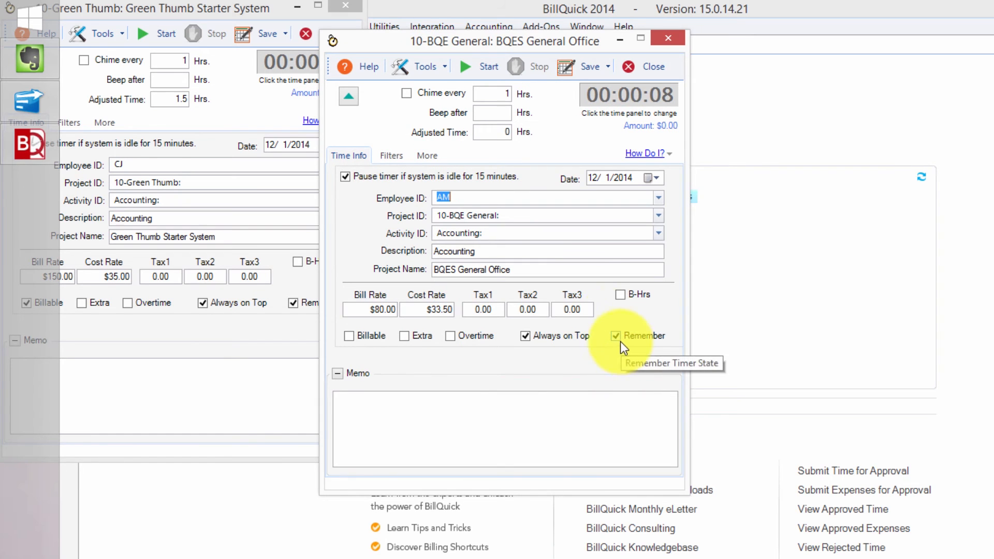
left_click_drag(445, 41, 593, 35)
left_click(168, 17)
left_click_drag(169, 17, 275, 41)
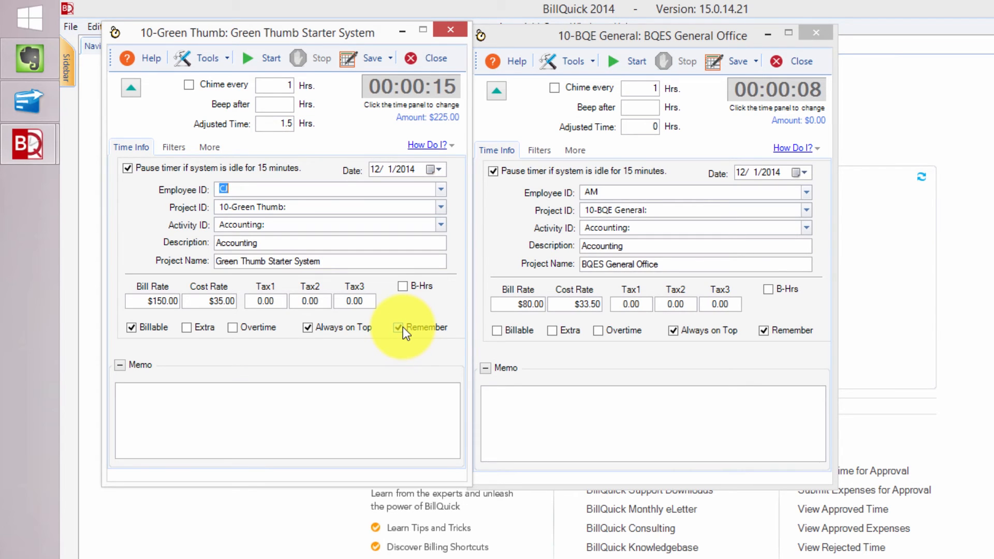
Close the reopened 10-Green Thumb and 10-BQE General timer windows.
left_click(322, 391)
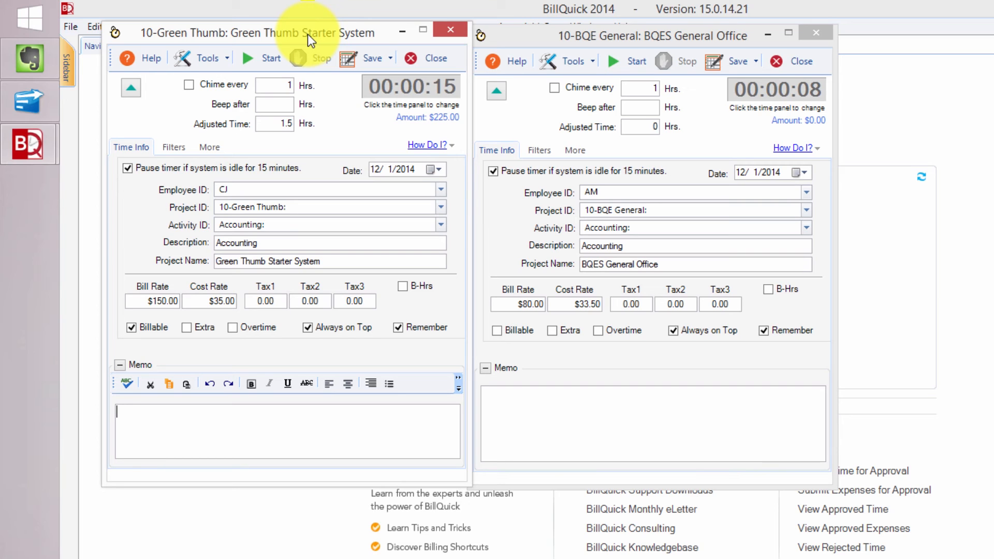
left_click(456, 29)
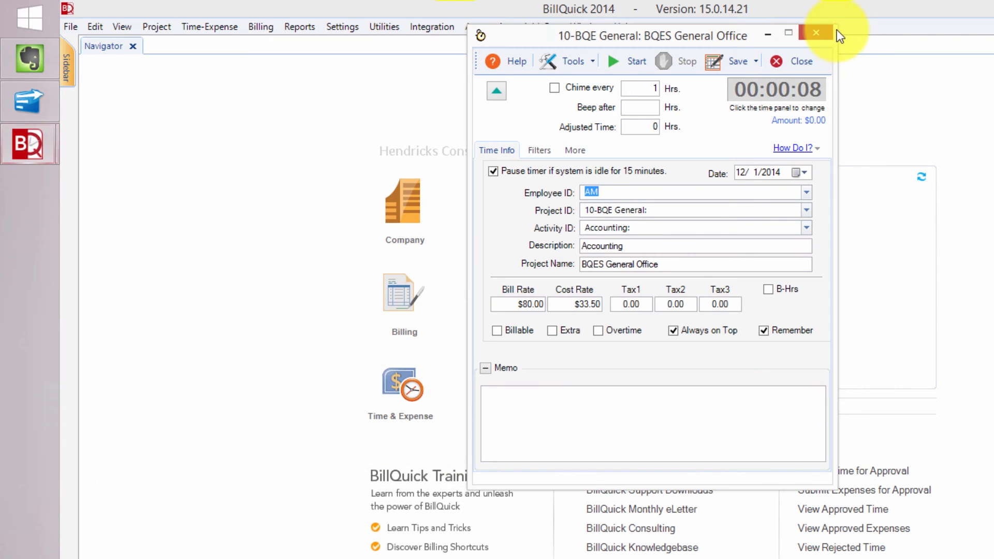
left_click(816, 32)
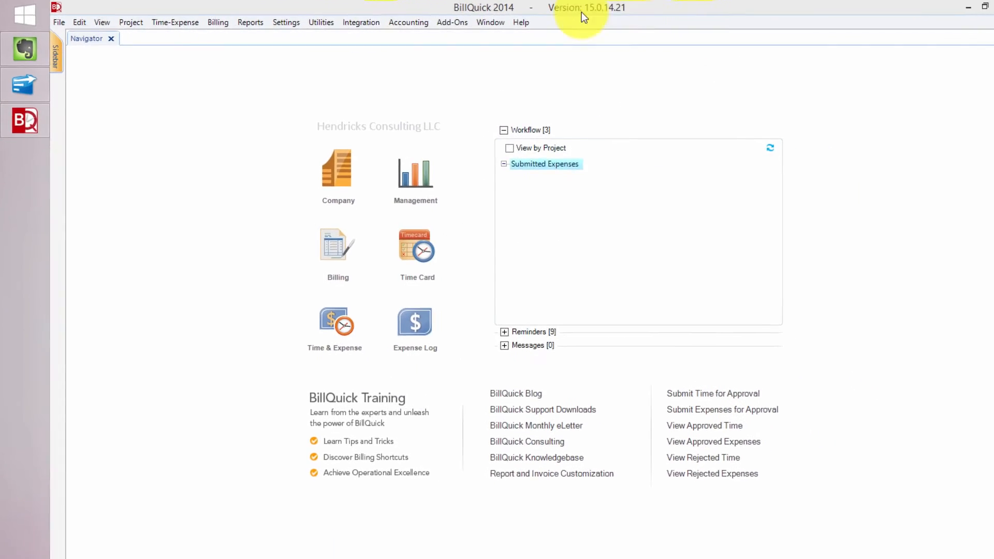
Open the Expense Log and check which groupings its entries can be viewed by.
left_click(164, 23)
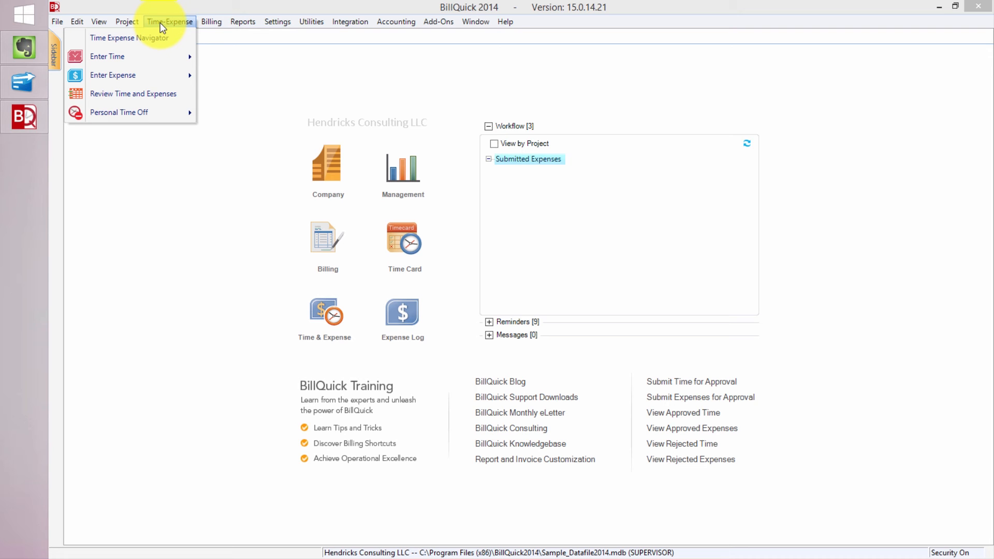
left_click(154, 39)
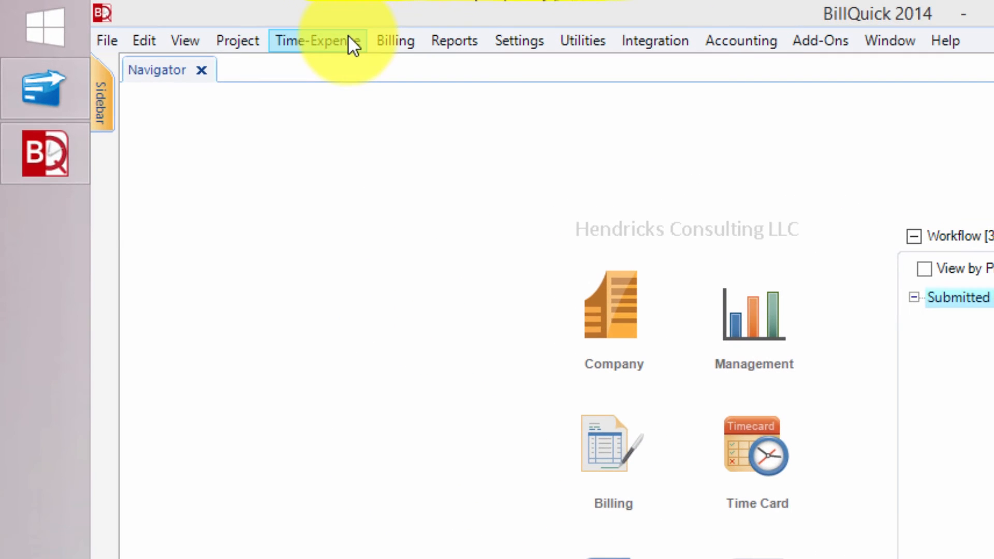
left_click(346, 39)
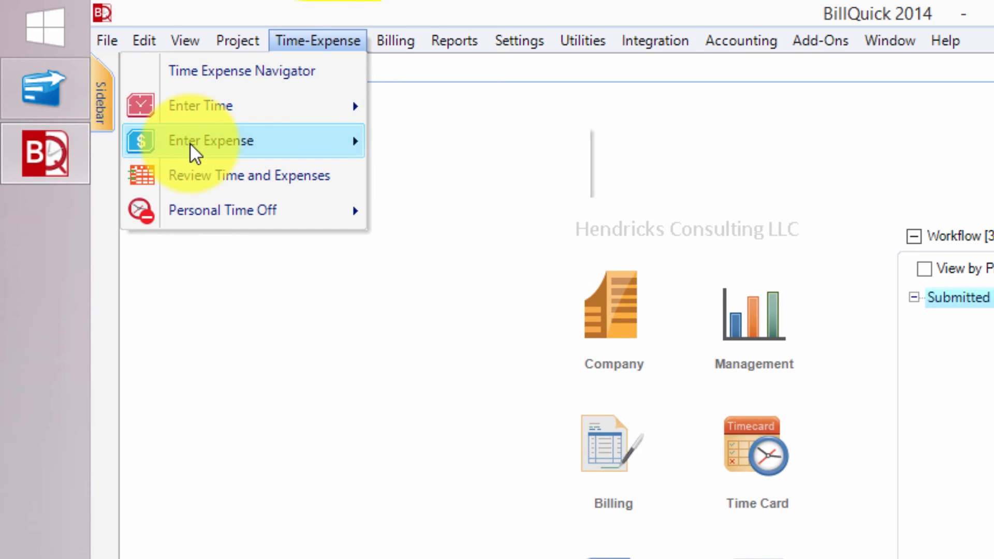
mouse_move(190, 145)
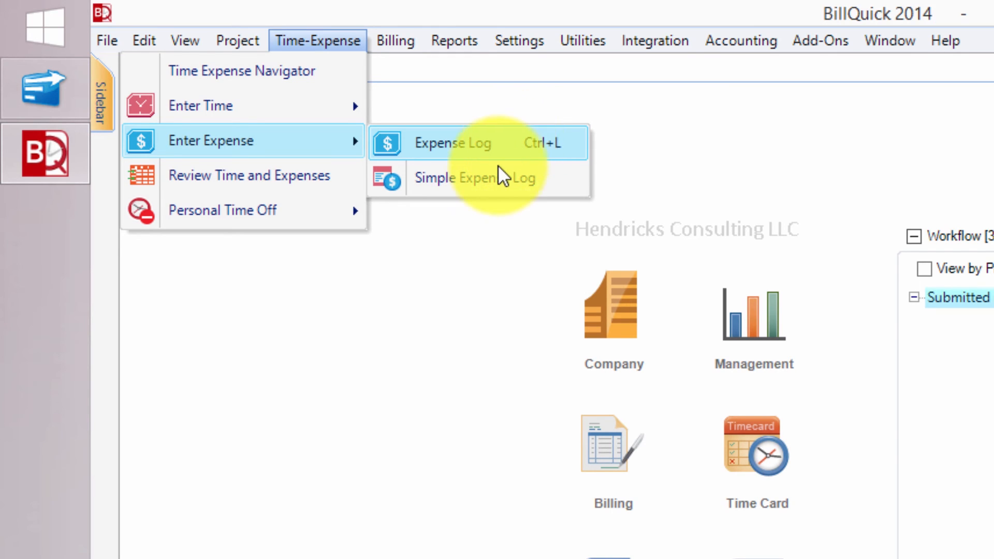
left_click(472, 144)
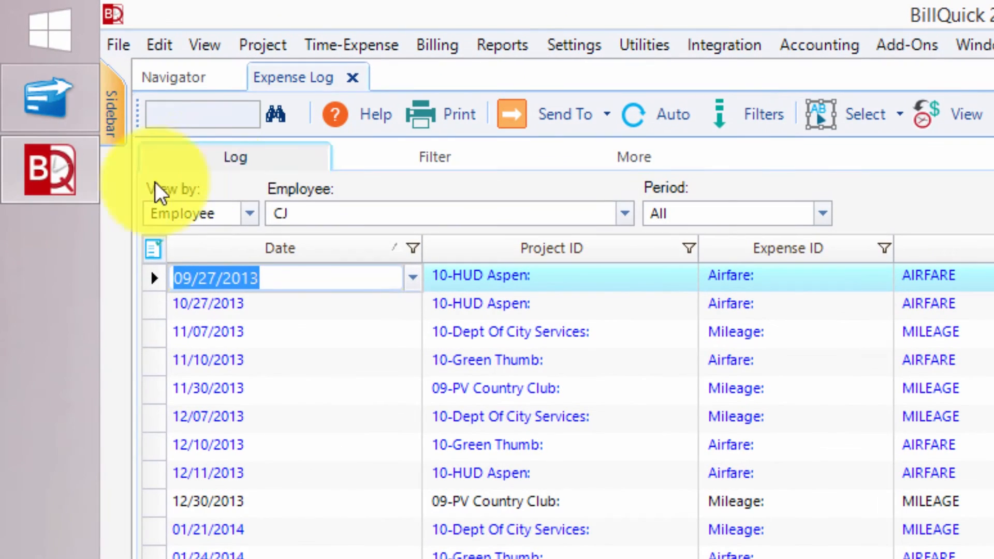
left_click(142, 121)
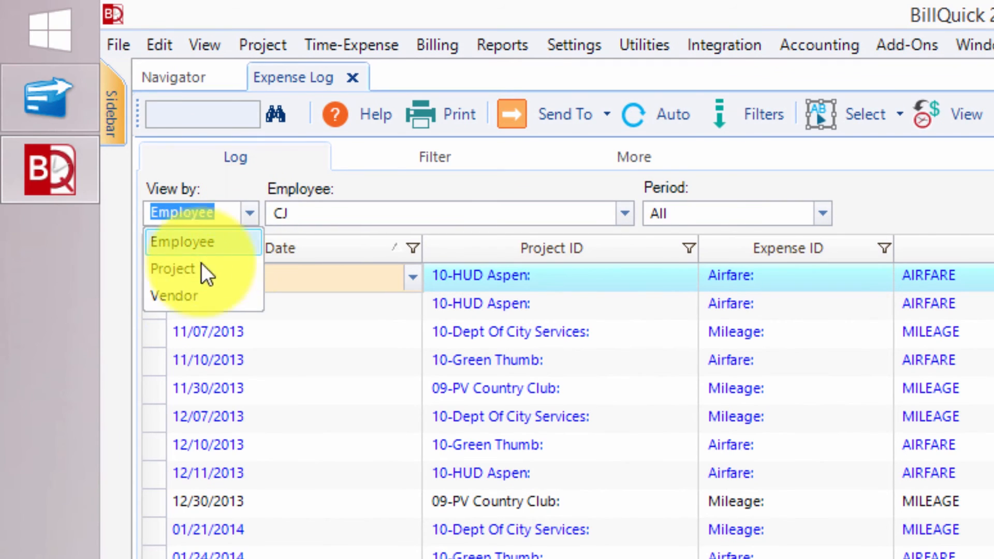
left_click(248, 213)
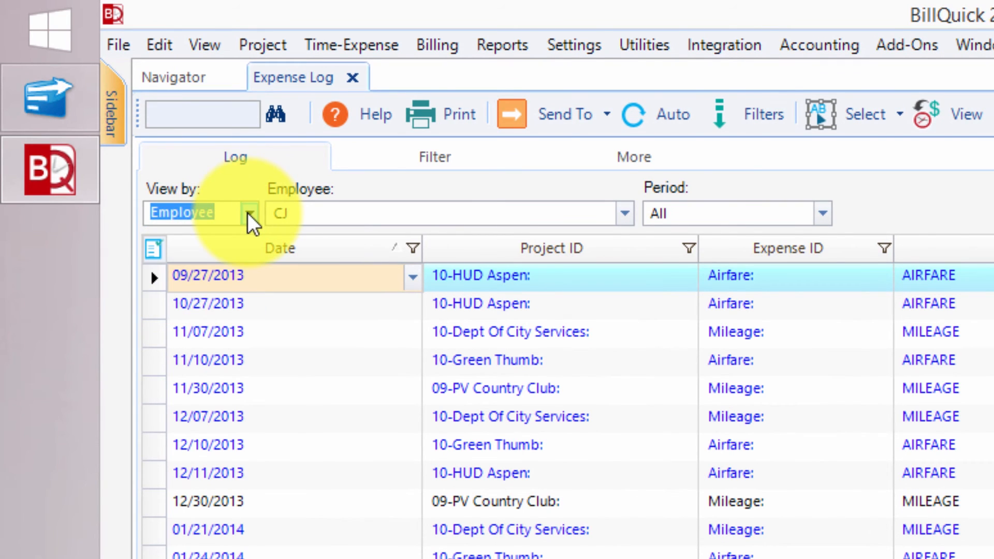
Open the Sheet View time entry screen to compare it with the Expense Log, and close it again.
left_click(367, 50)
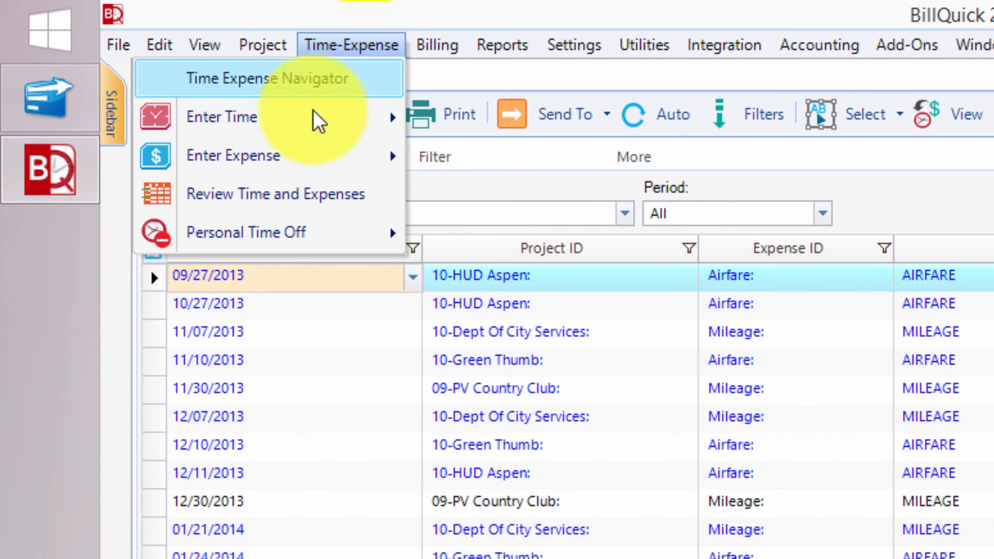
mouse_move(314, 120)
left_click(538, 124)
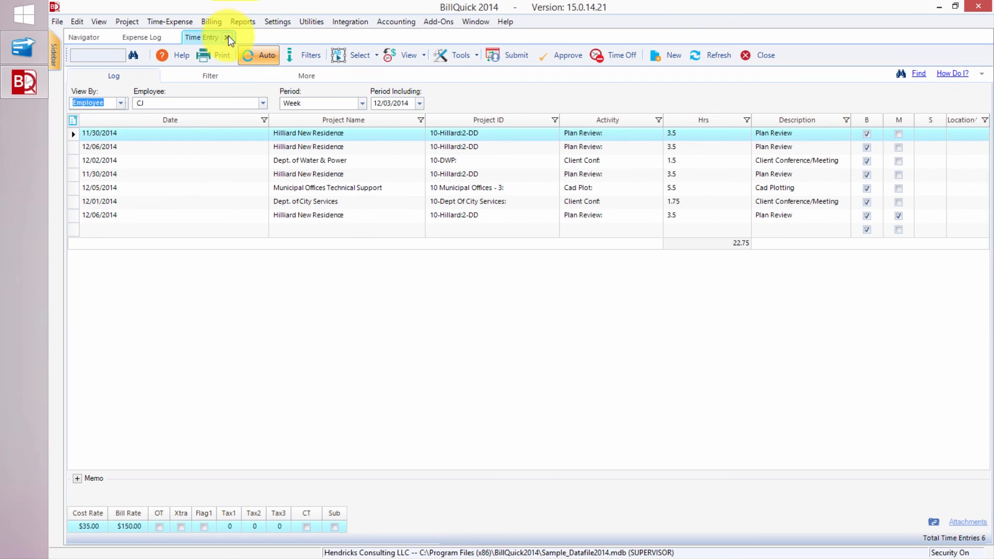
left_click(227, 36)
Go through the blank expense entry's date, project, expense, description, units, cost and amount fields and its memo box.
left_click(98, 312)
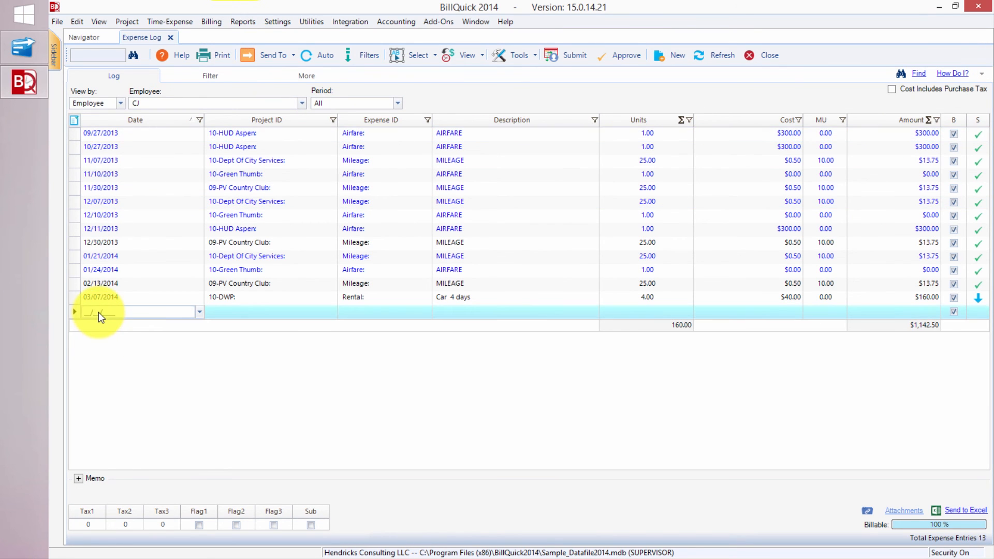
left_click(255, 316)
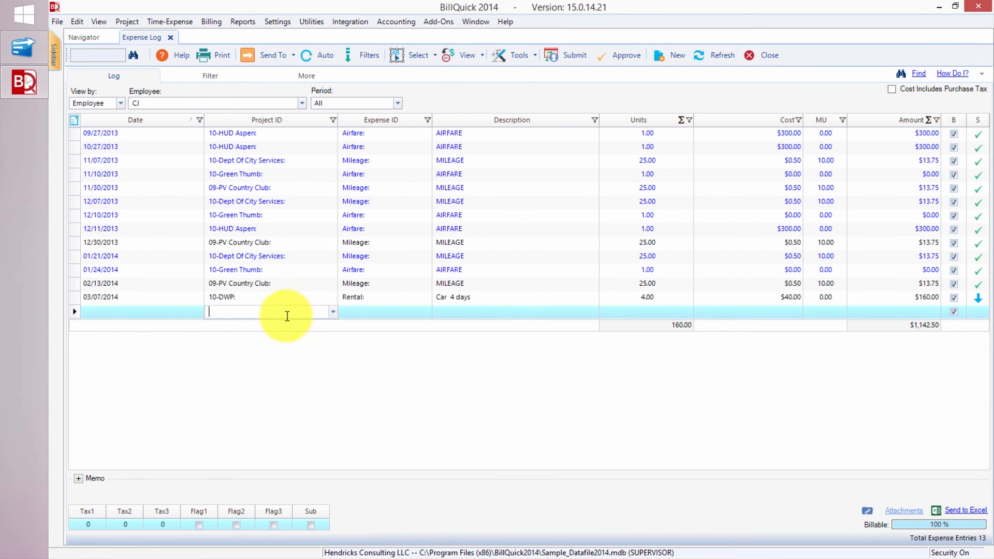
left_click(353, 317)
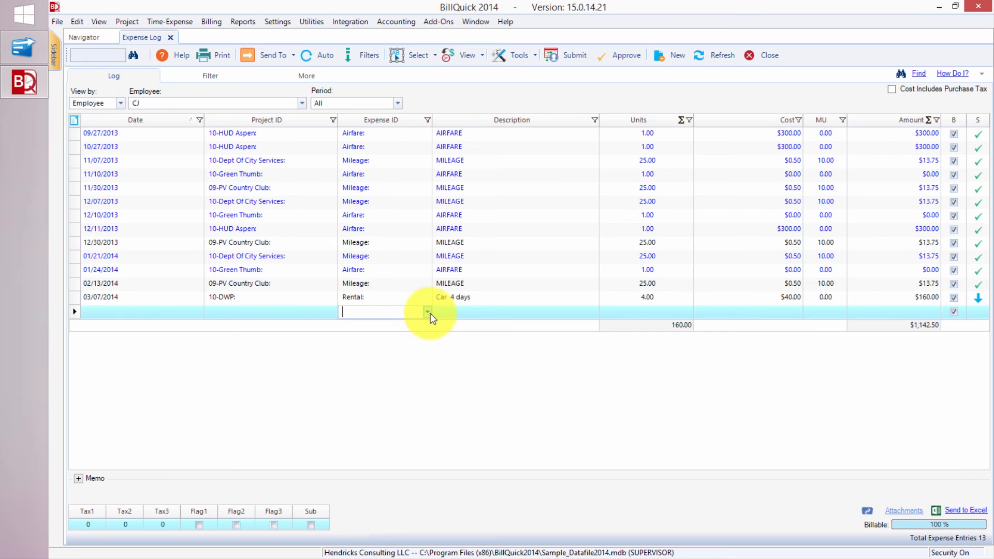
left_click(459, 313)
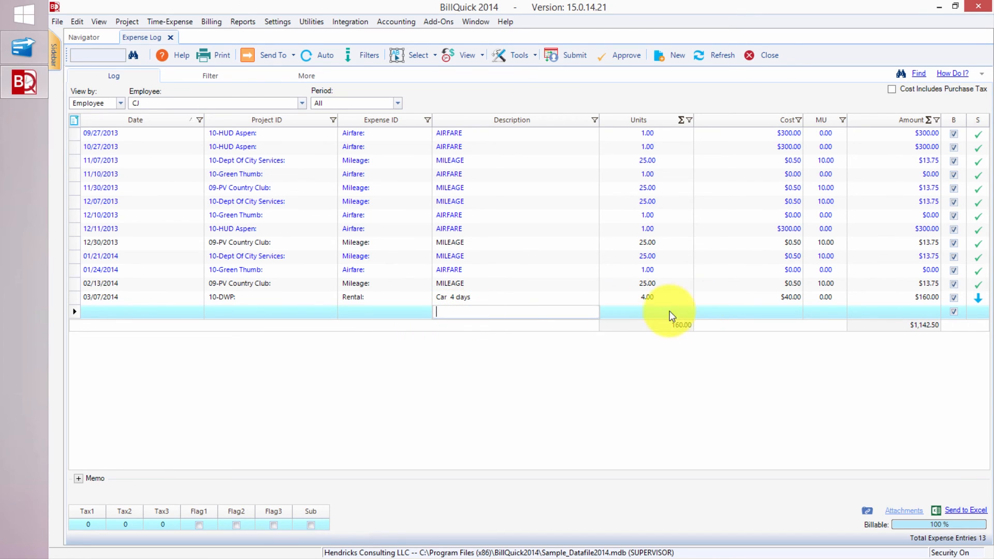
left_click(647, 314)
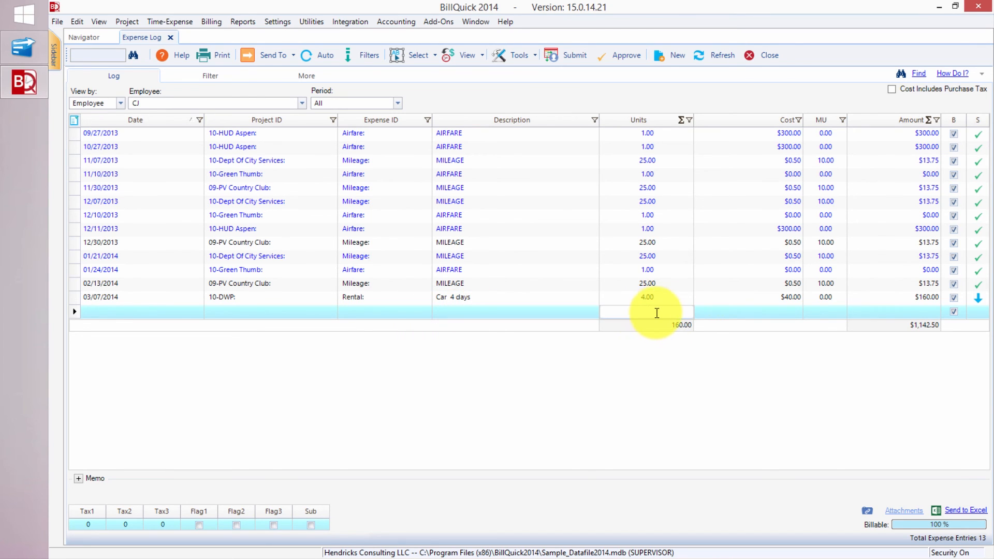
left_click(773, 311)
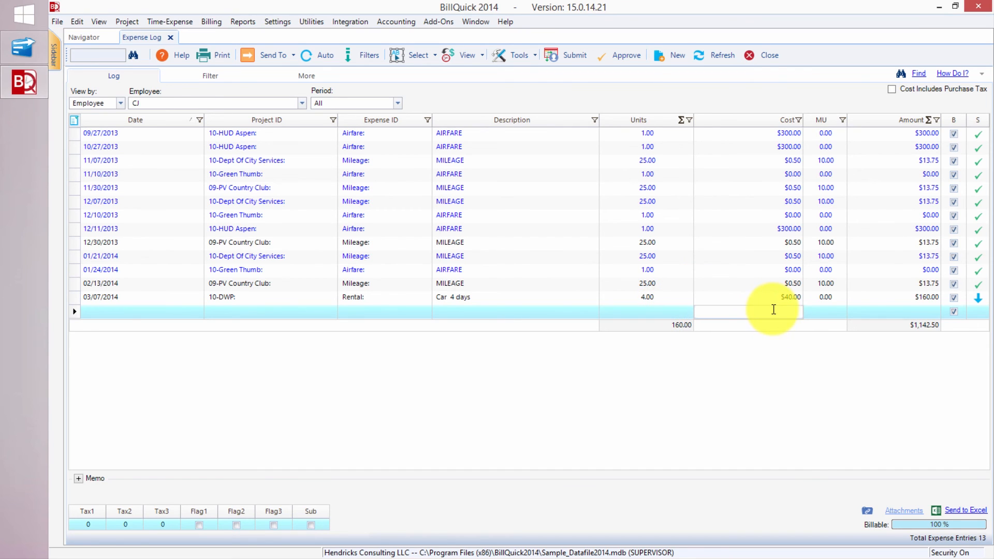
left_click(898, 315)
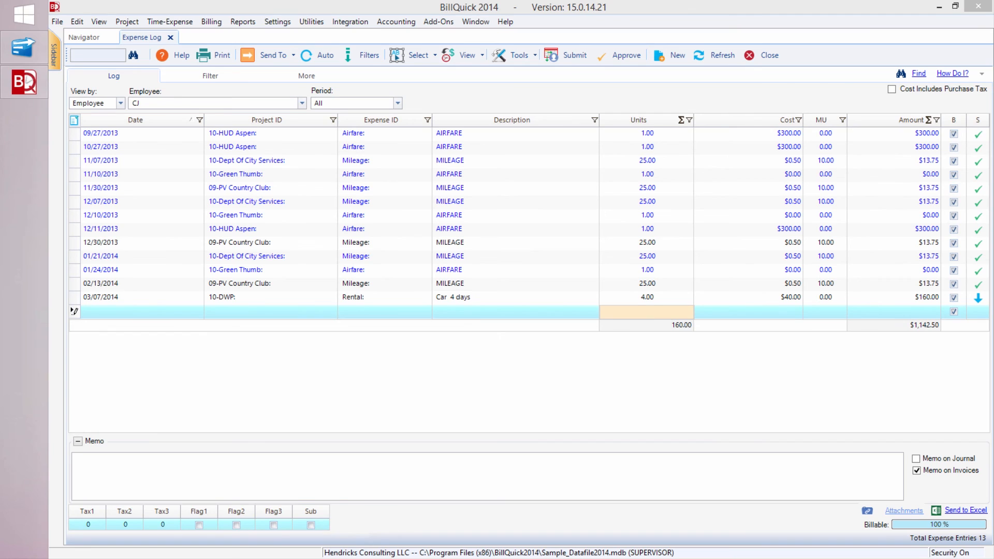
left_click(99, 469)
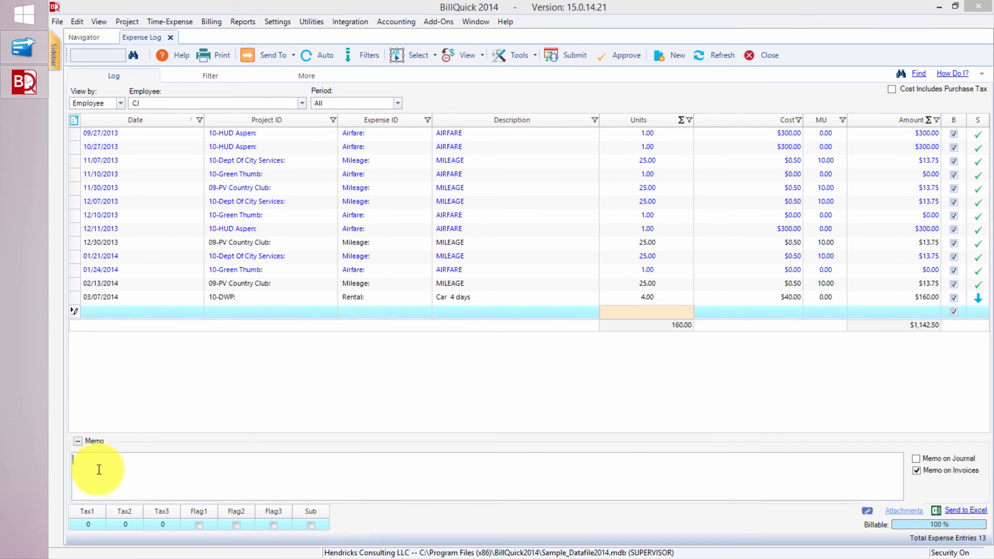
left_click(916, 312)
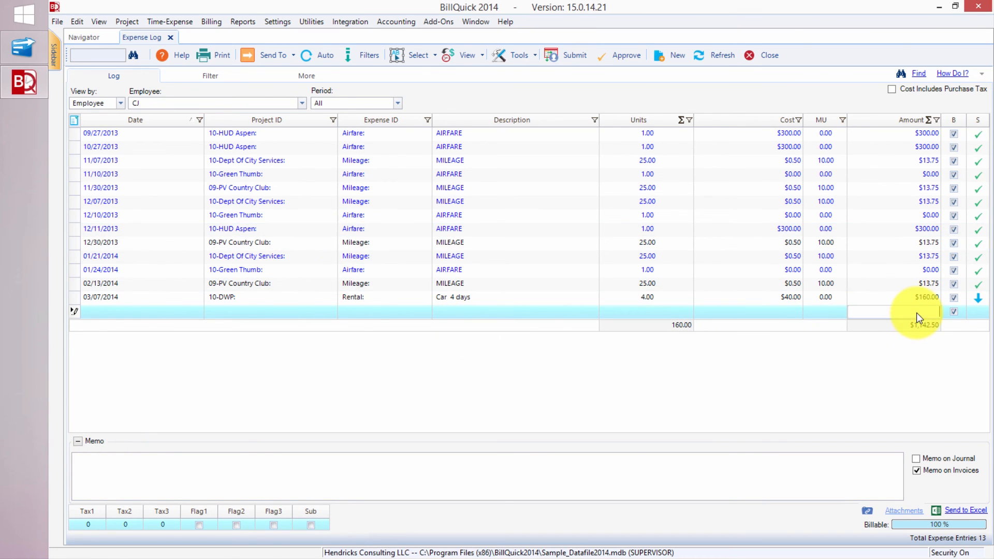
left_click(88, 473)
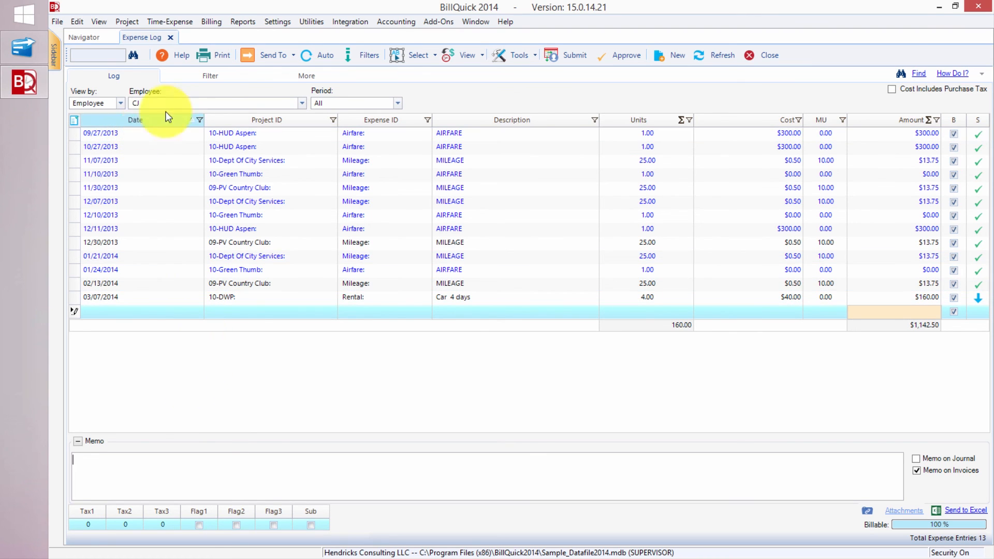
Review the employees selectable in the Expense Log and the columns available to hide or show in its grid.
left_click(303, 103)
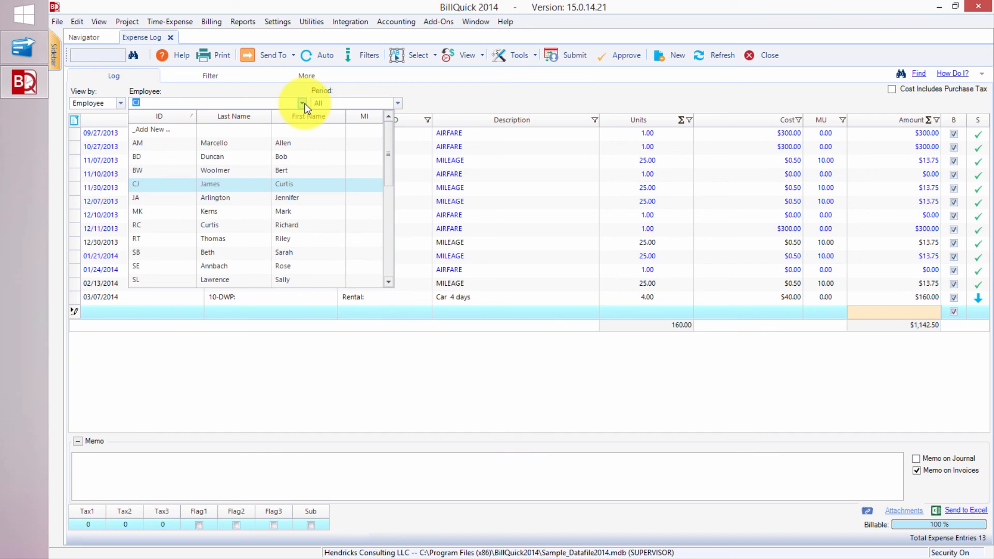
left_click(304, 102)
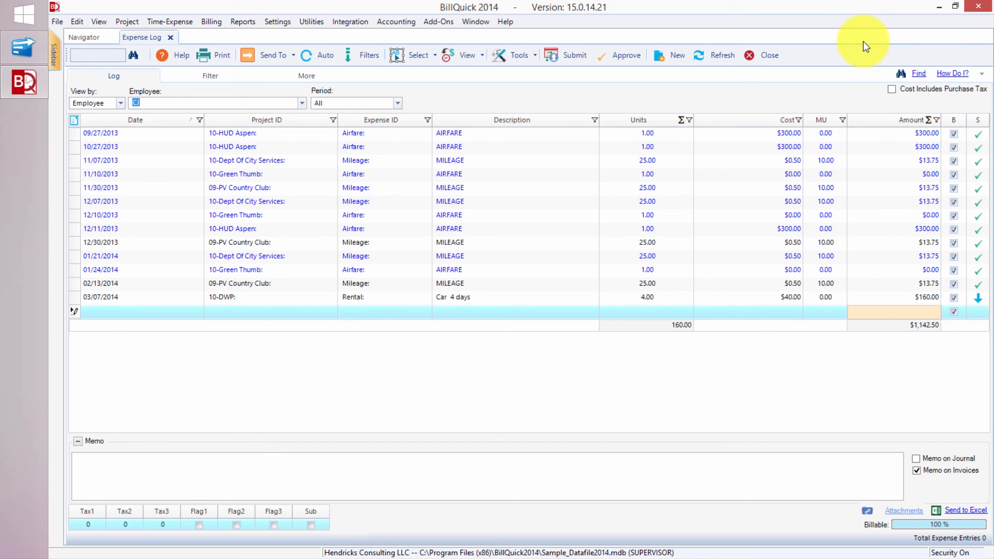
left_click(75, 120)
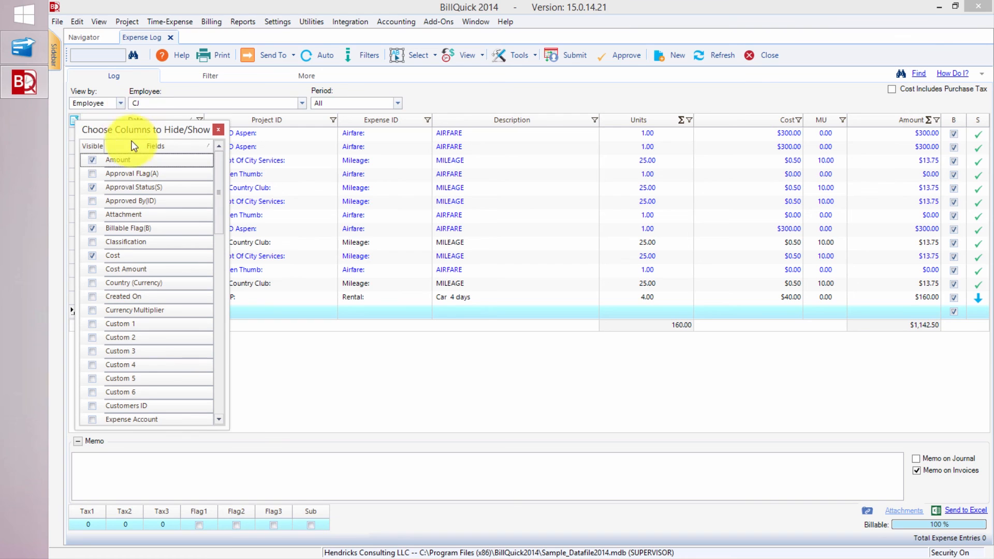
left_click_drag(217, 188, 216, 149)
left_click(218, 131)
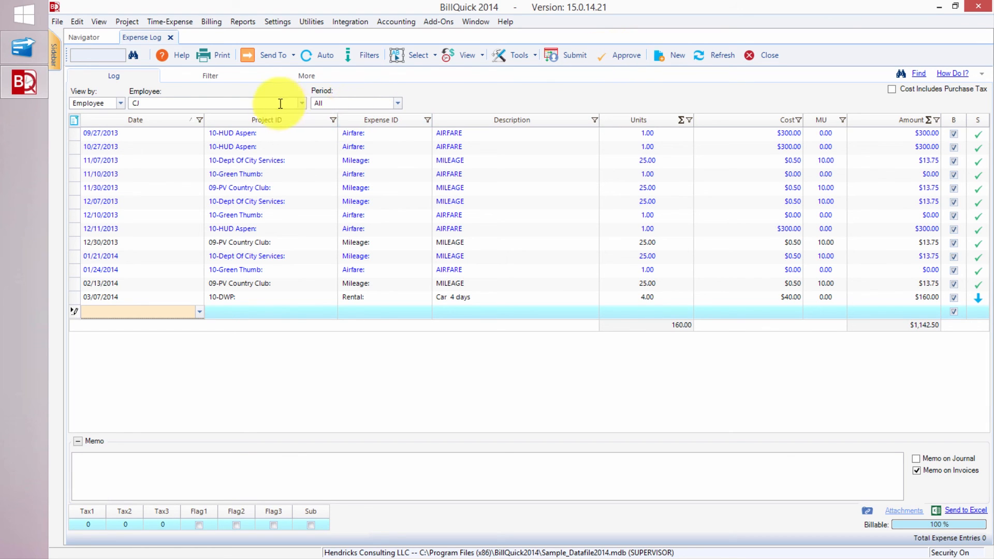
left_click(301, 103)
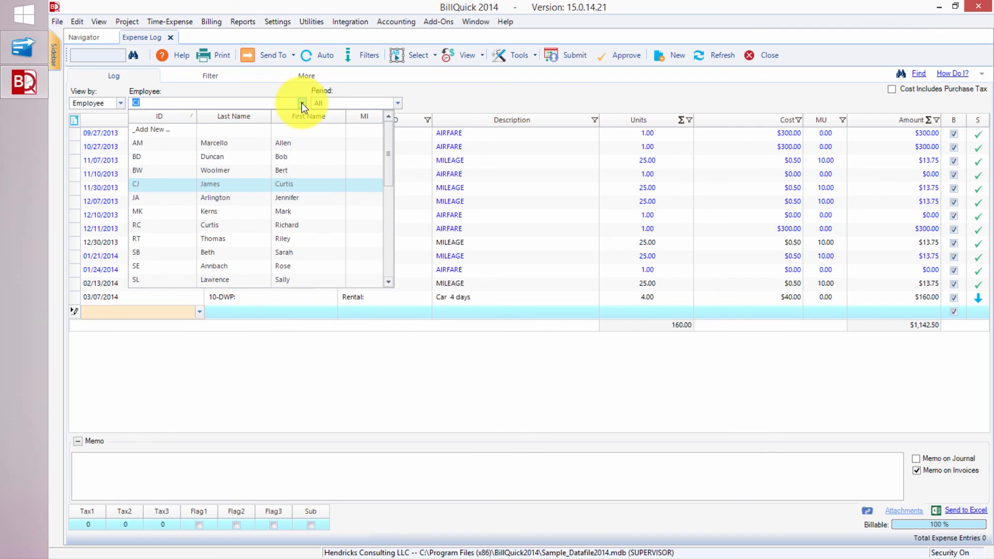
left_click(302, 103)
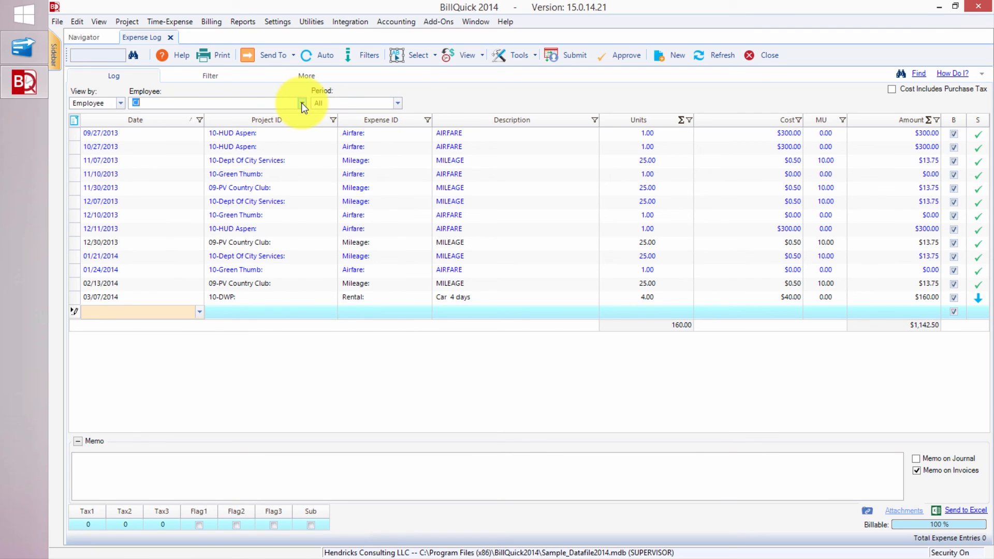